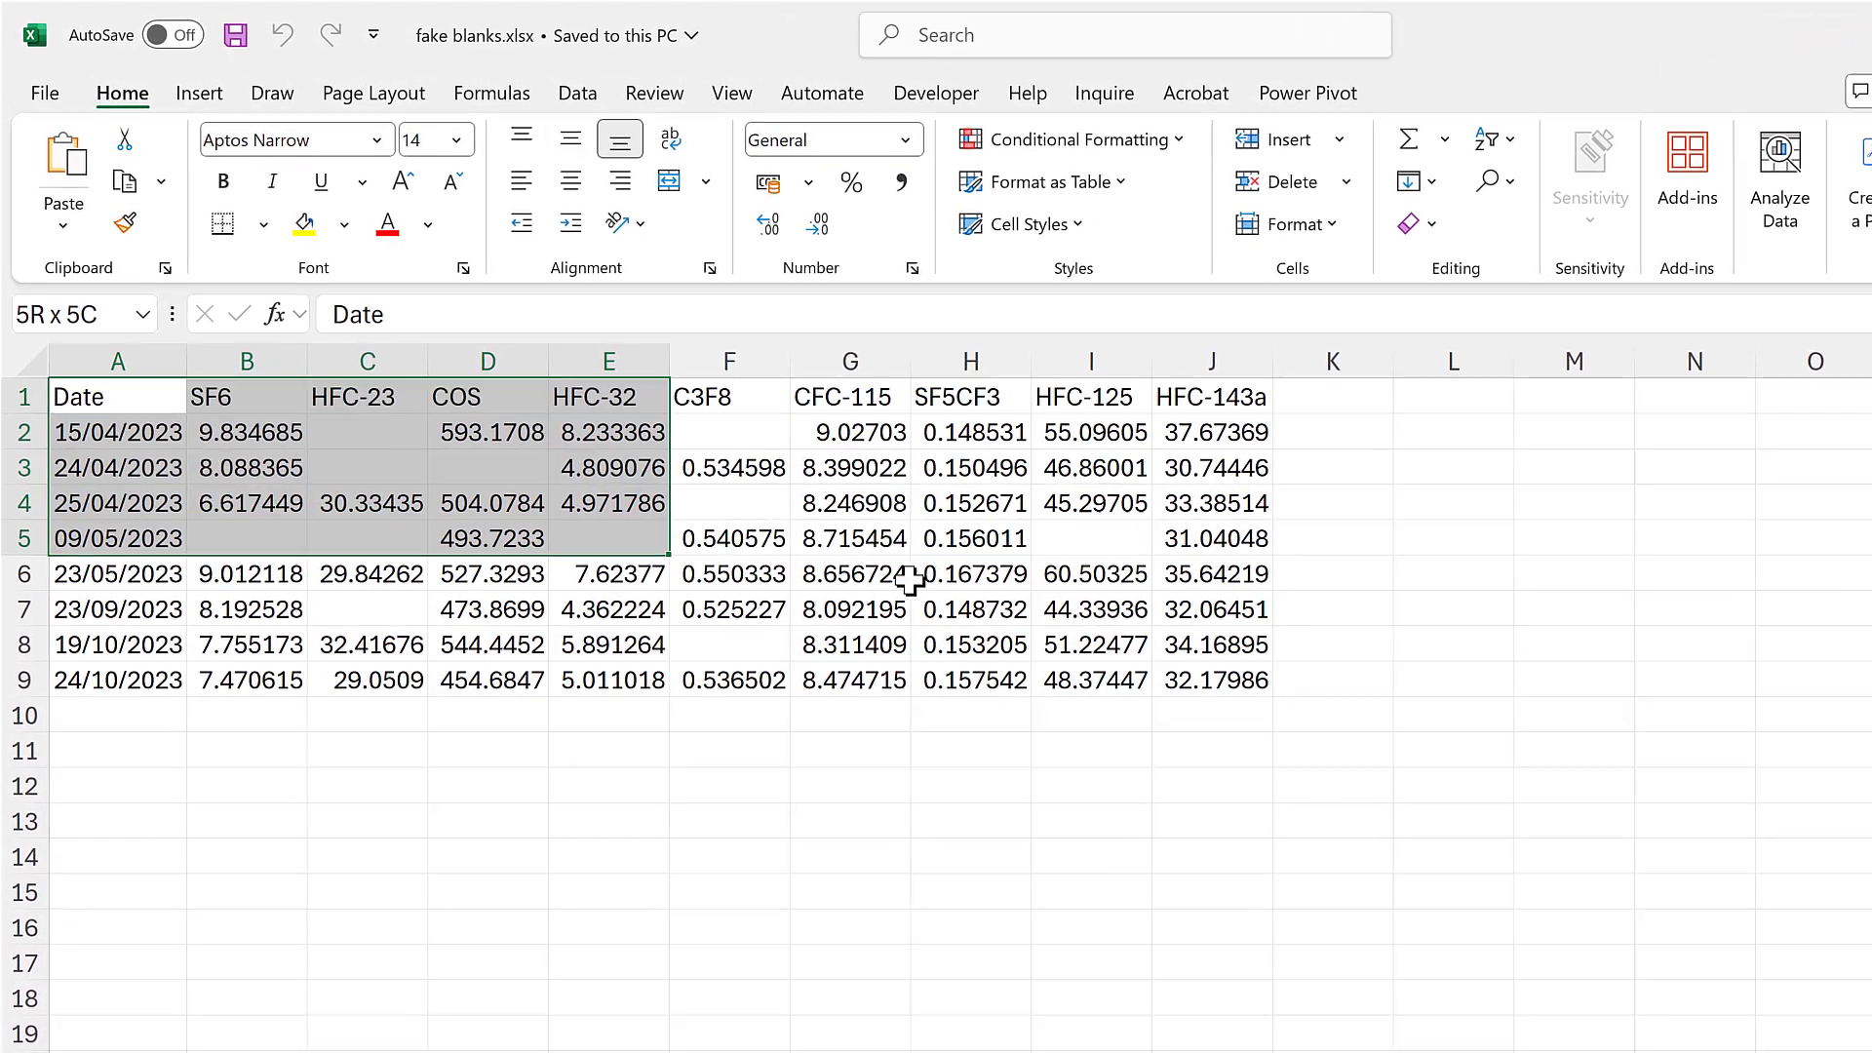
- Replace every blank cell in A1:J9 with 'random', filling 11 cells
left_click_drag(1186, 666, 1226, 704)
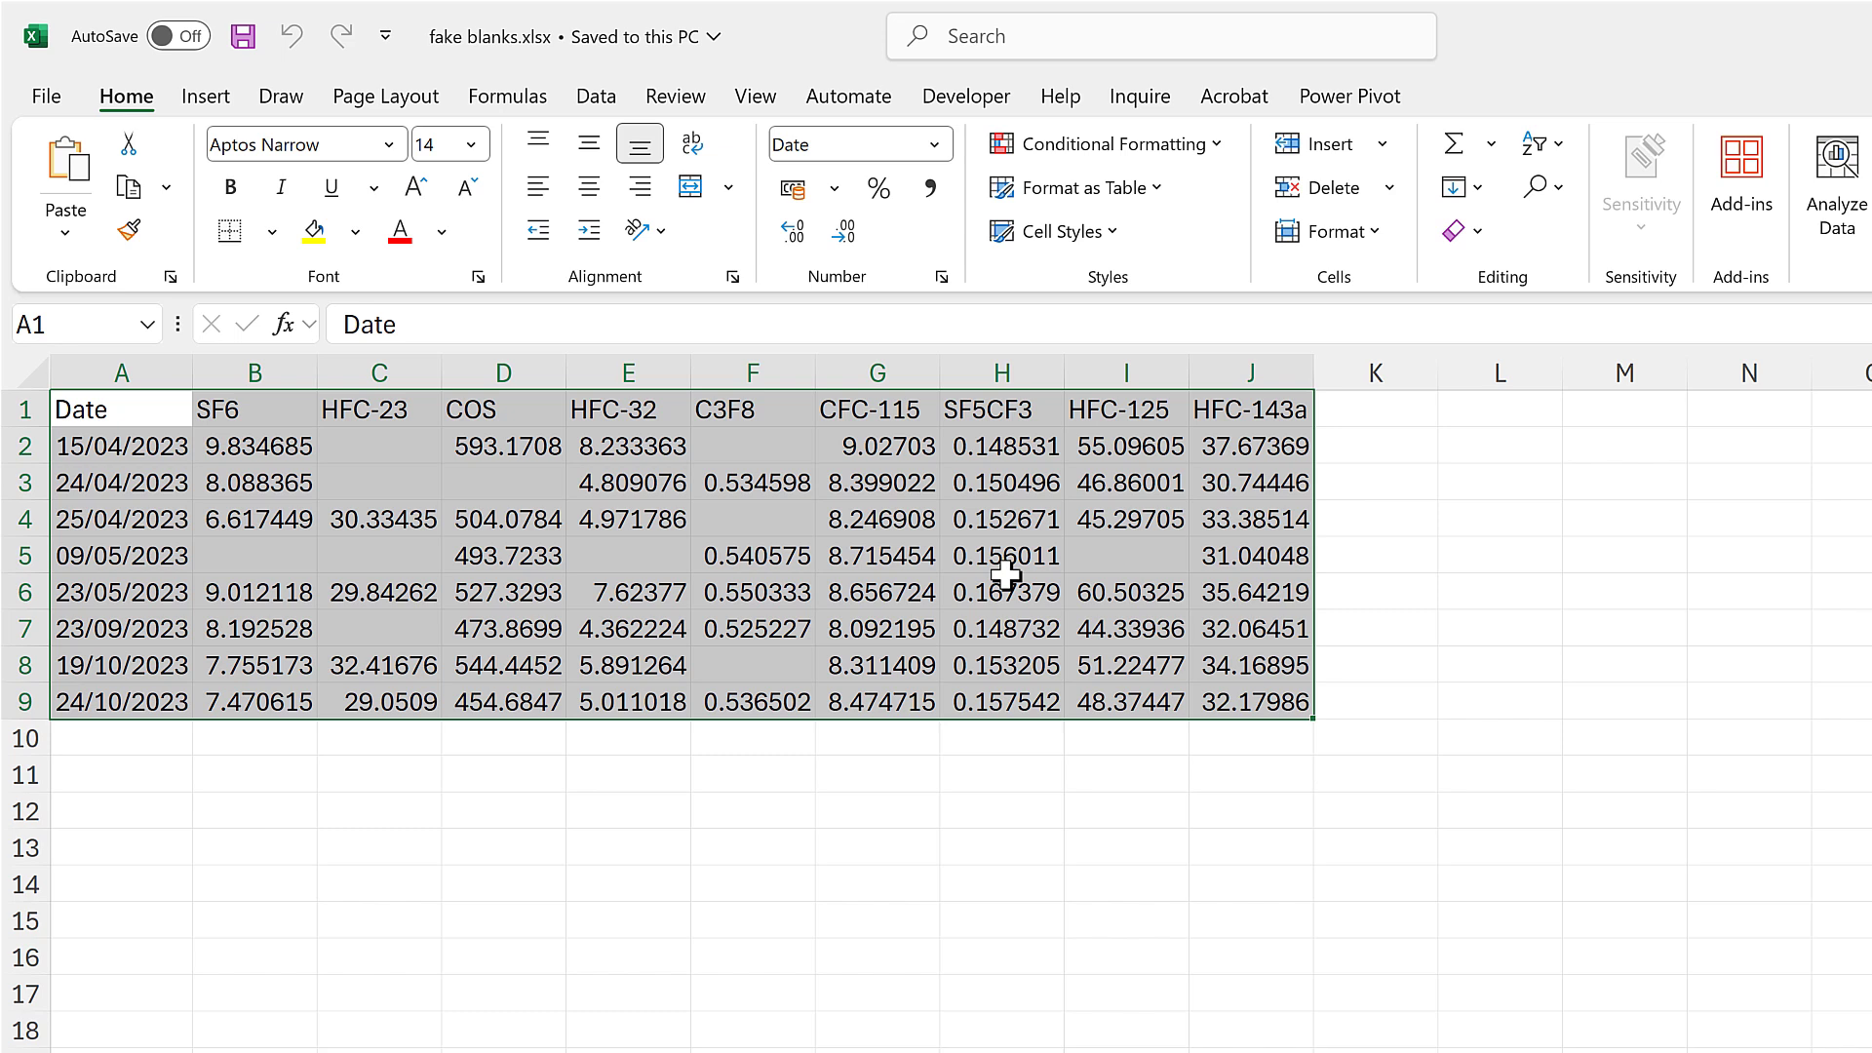
left_click(1549, 191)
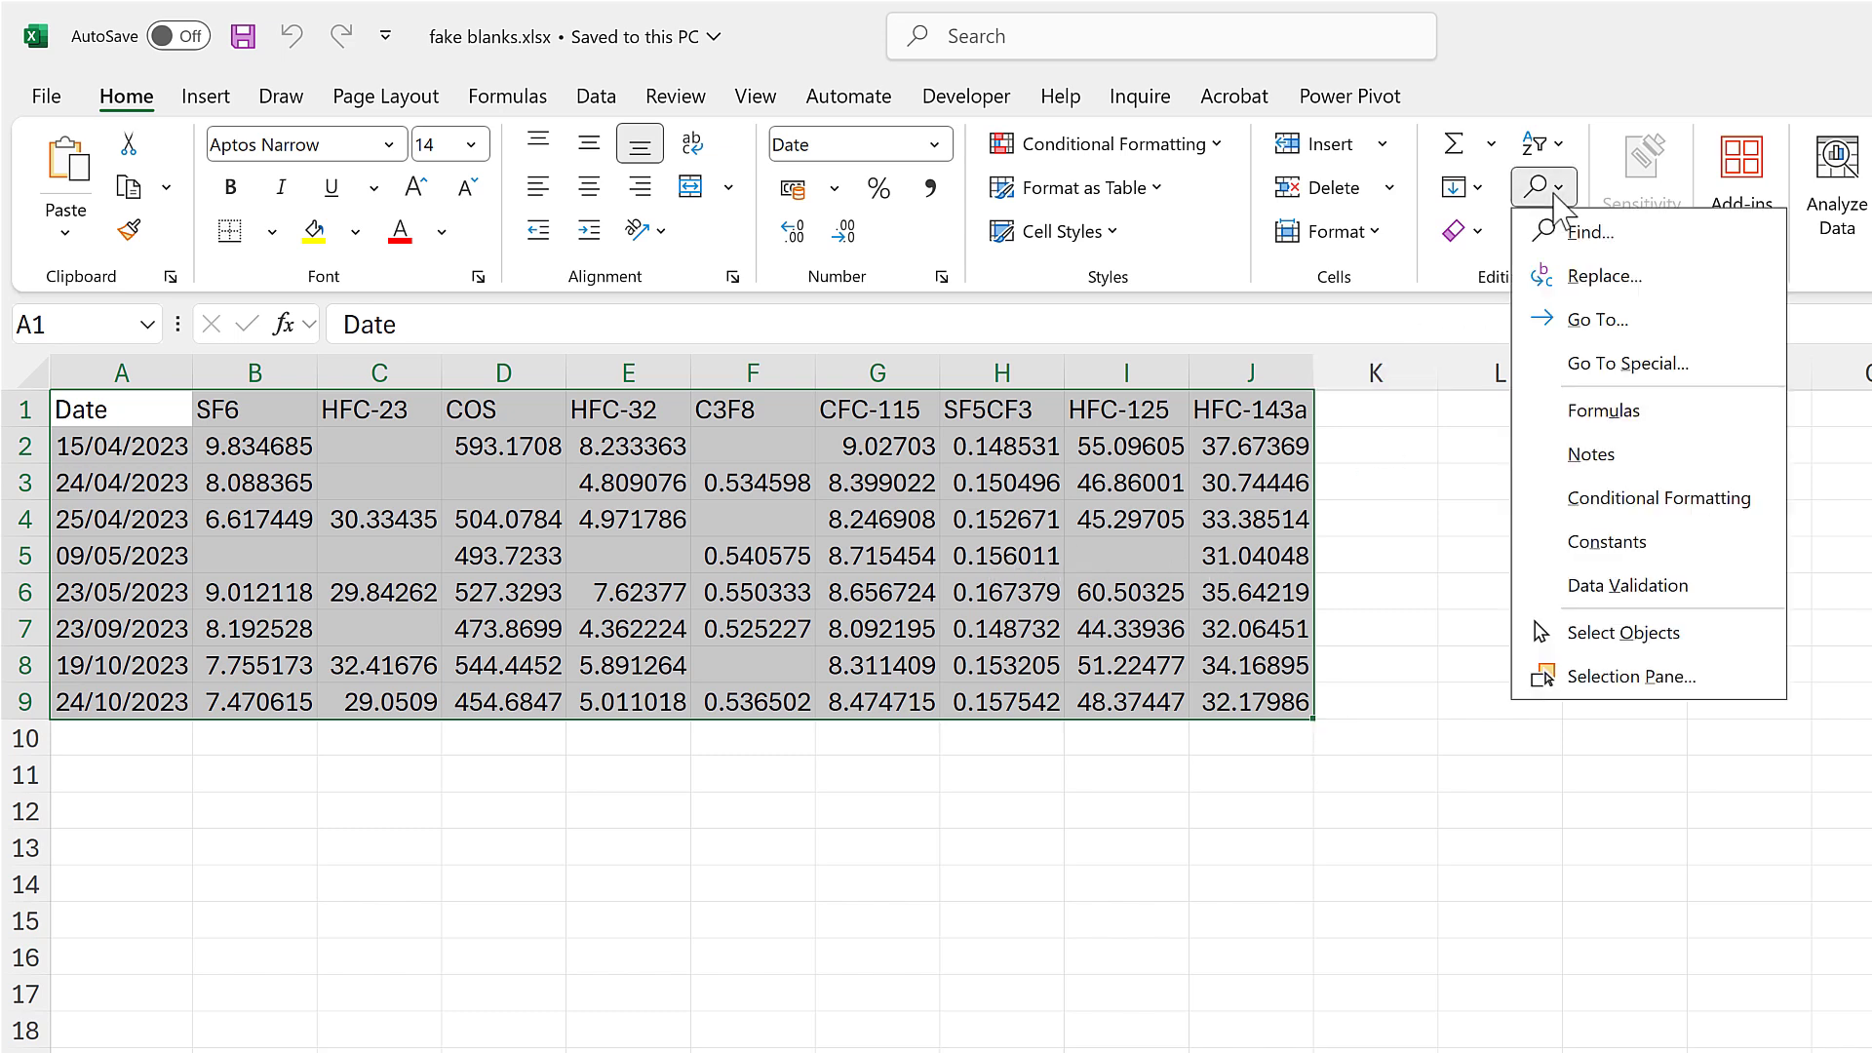
left_click(1695, 282)
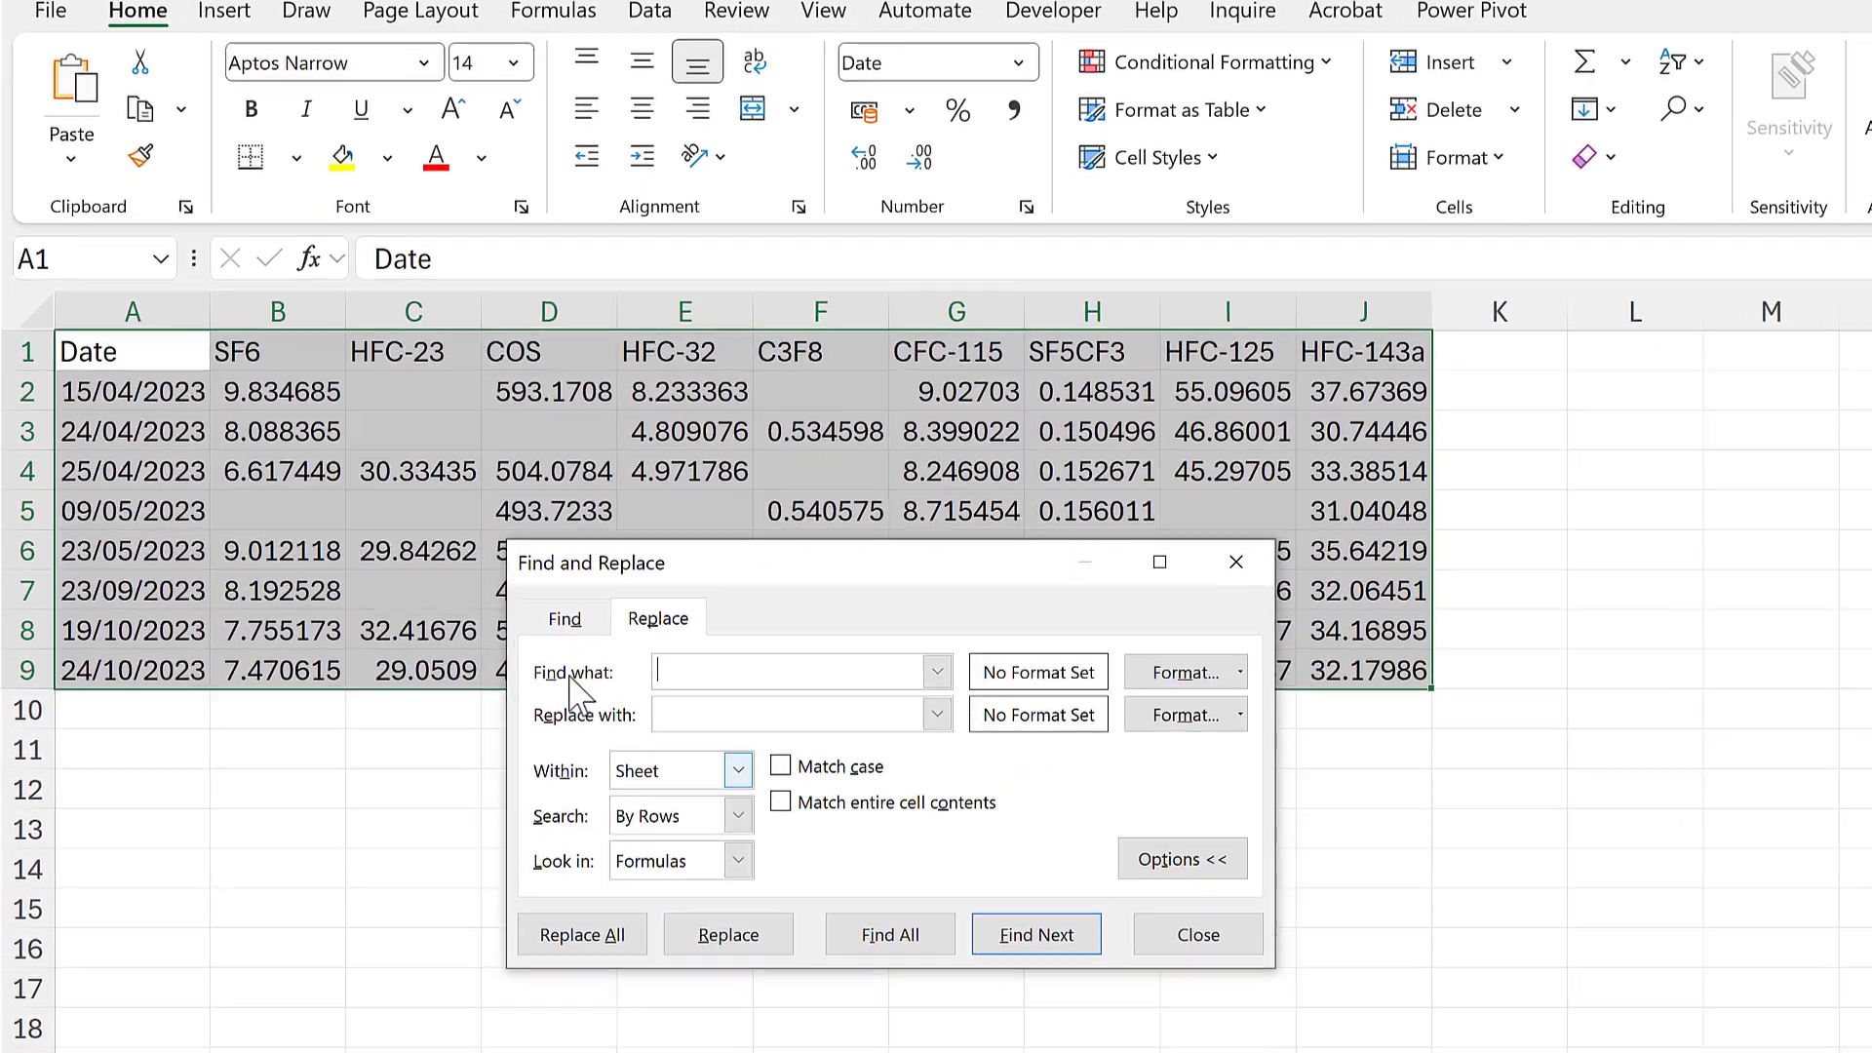
left_click_drag(683, 598, 683, 739)
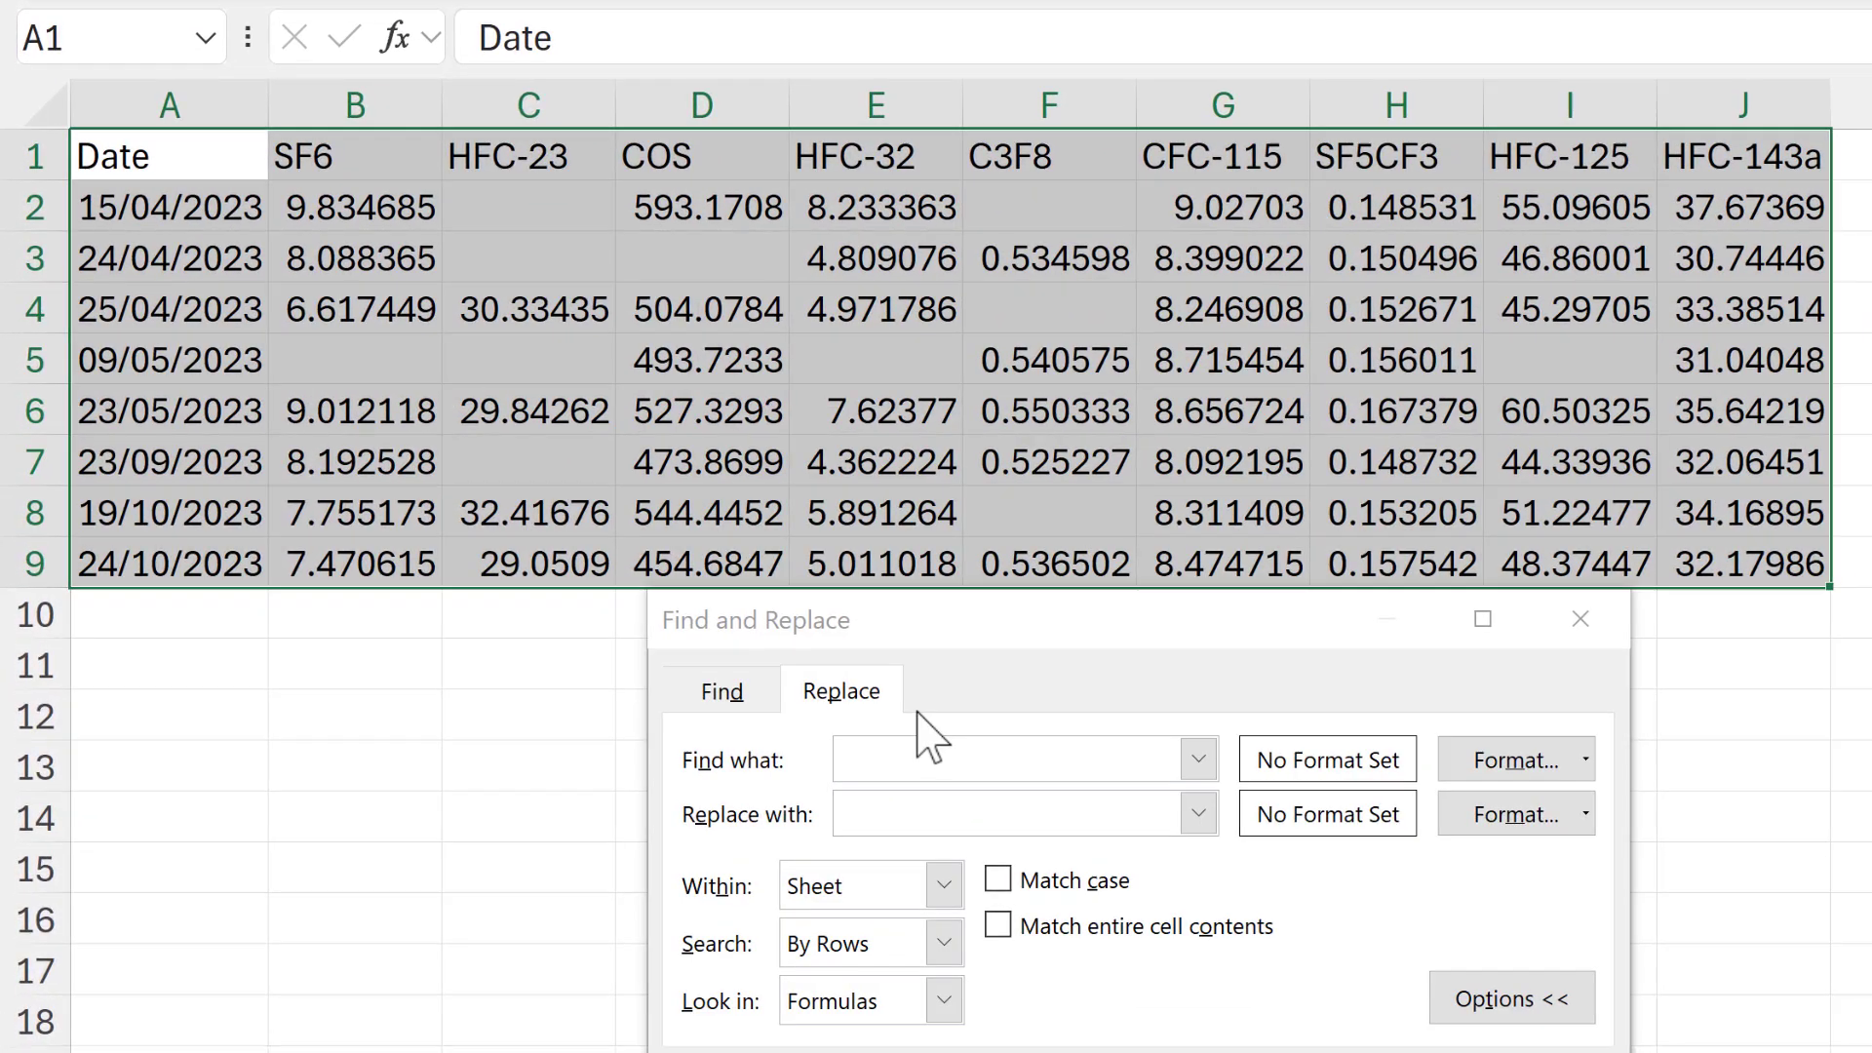
left_click_drag(1002, 640, 1014, 457)
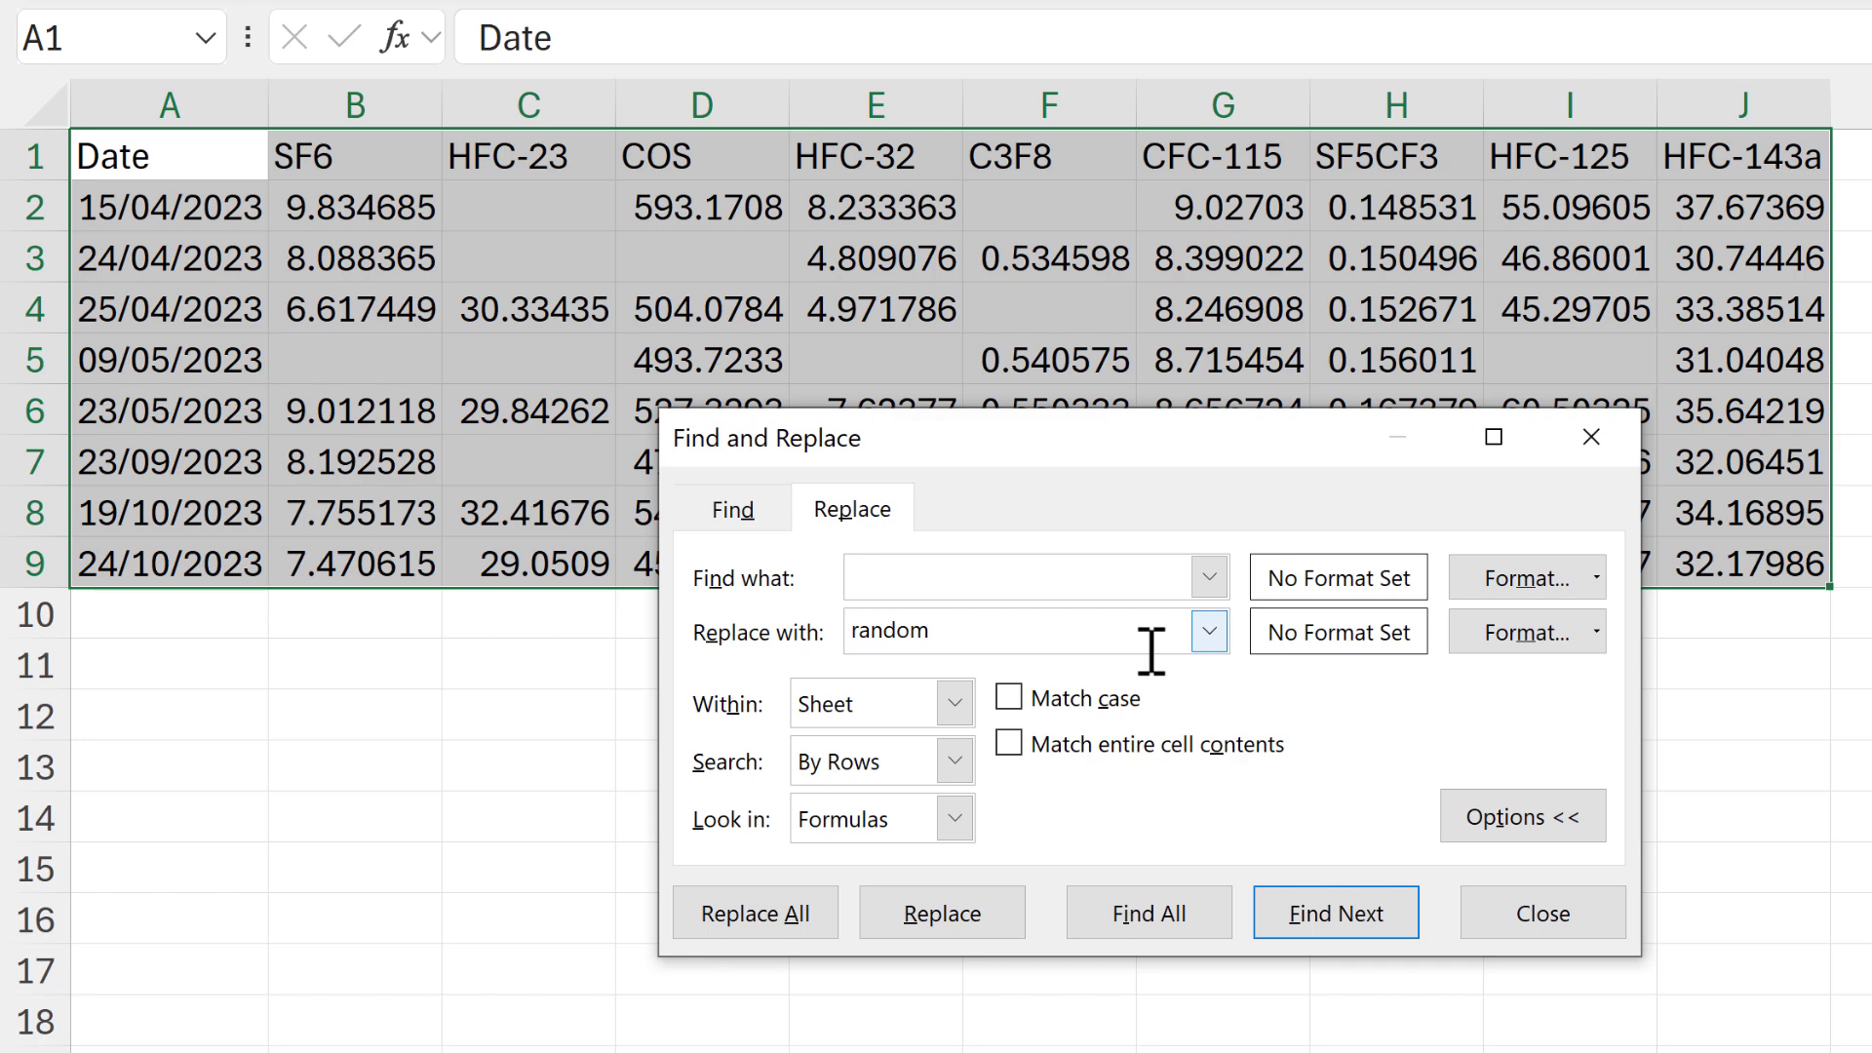
left_click(733, 912)
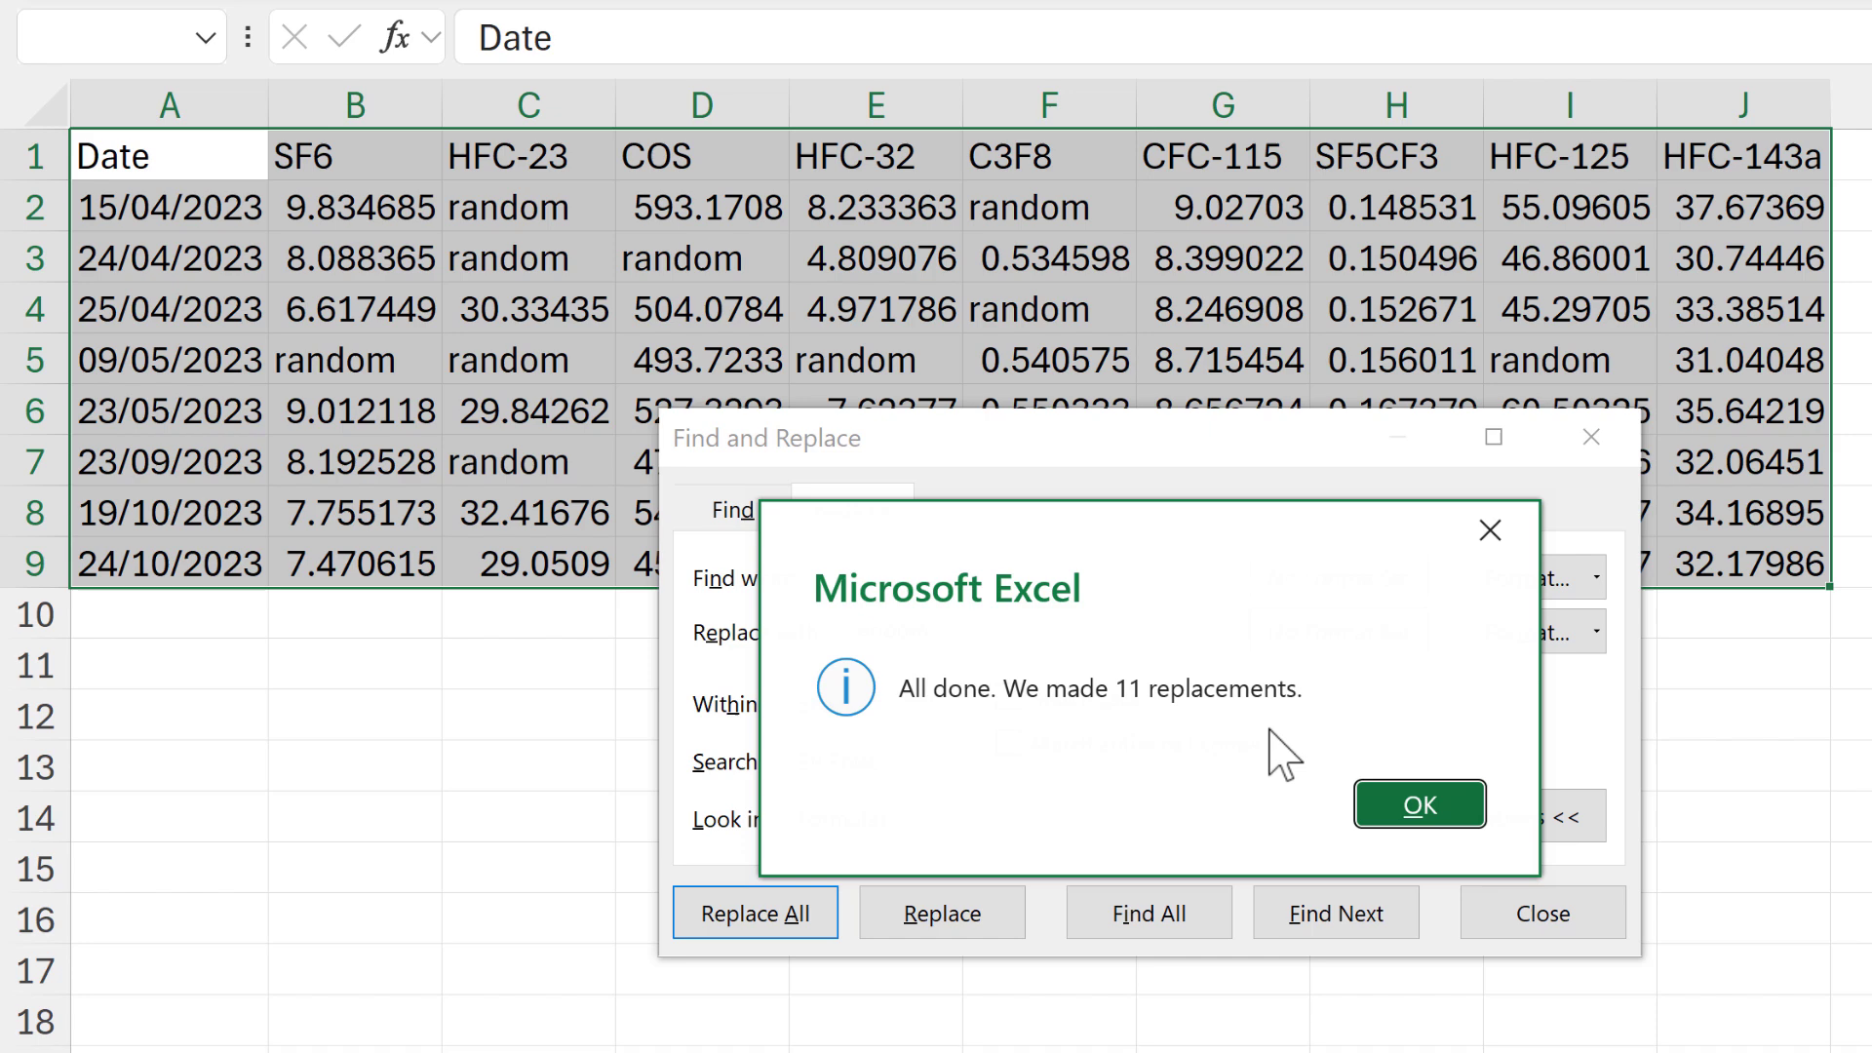
left_click(1418, 807)
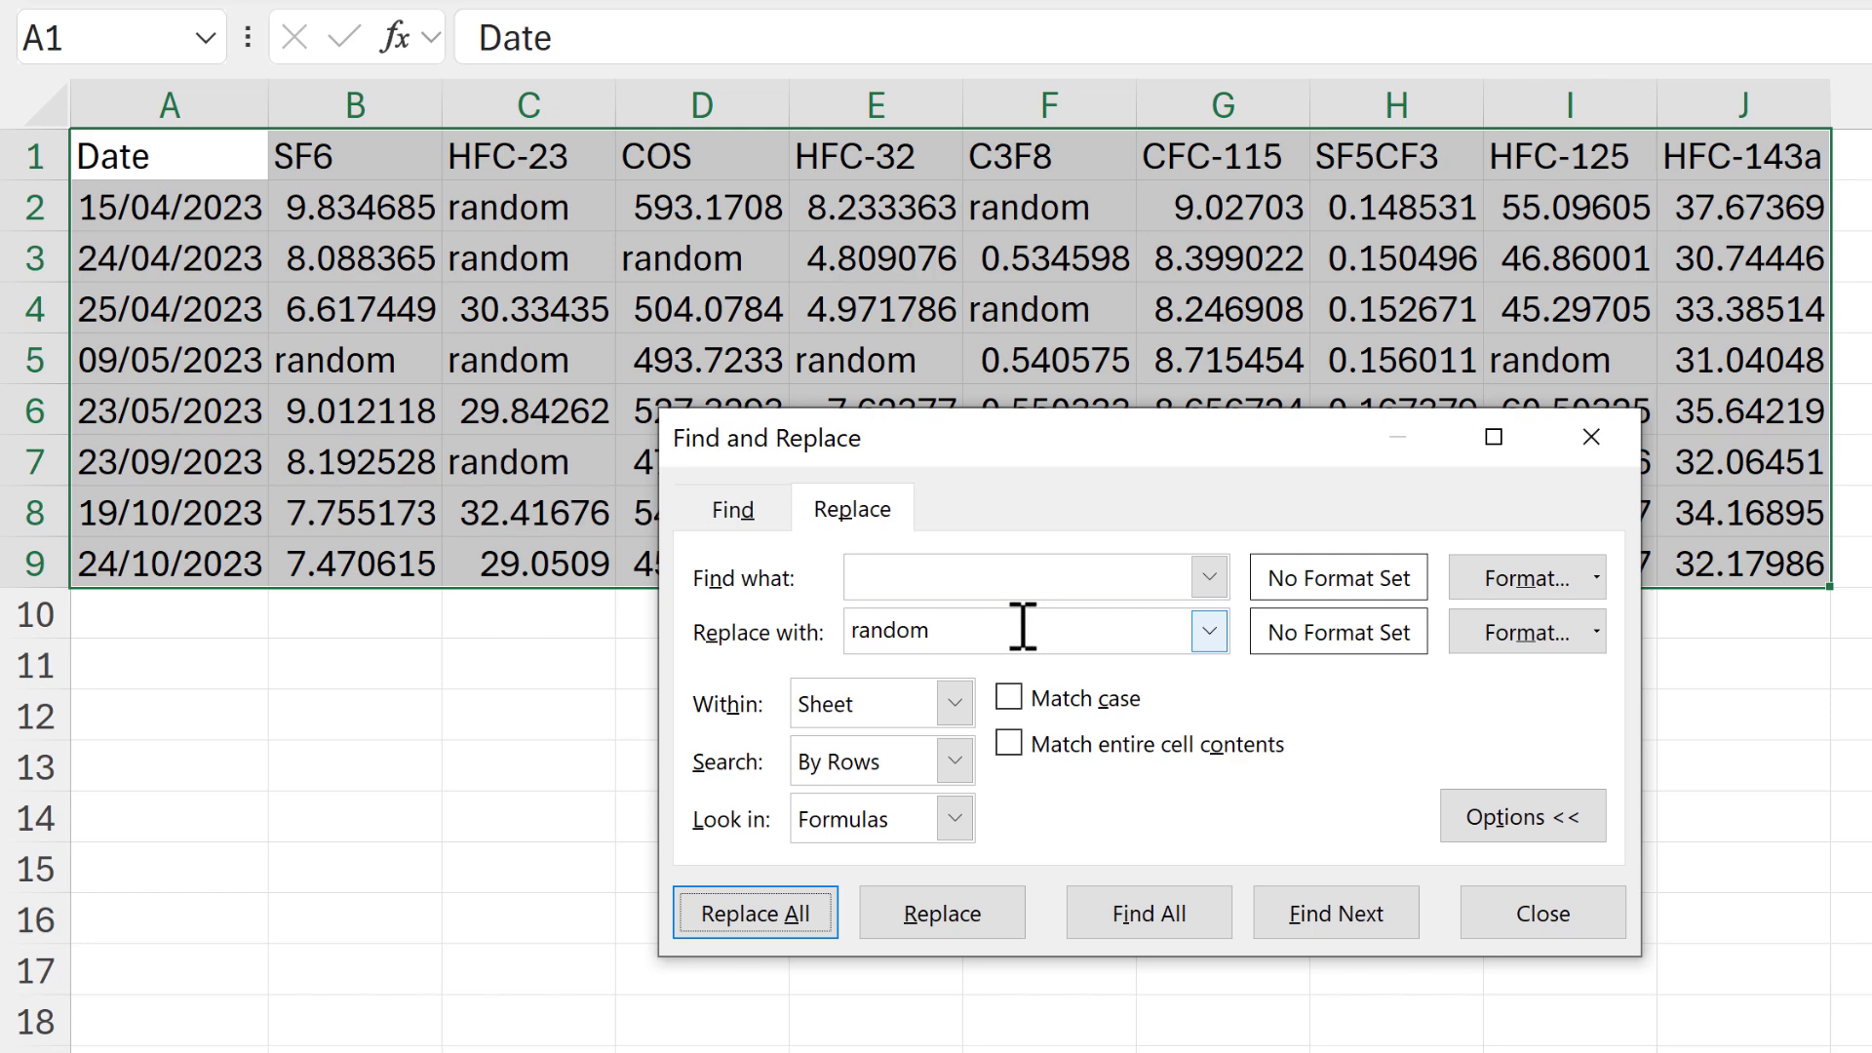
- Replace 'random' with nothing, matching entire cell contents, so the 11 cells become empty
left_click_drag(930, 629, 806, 626)
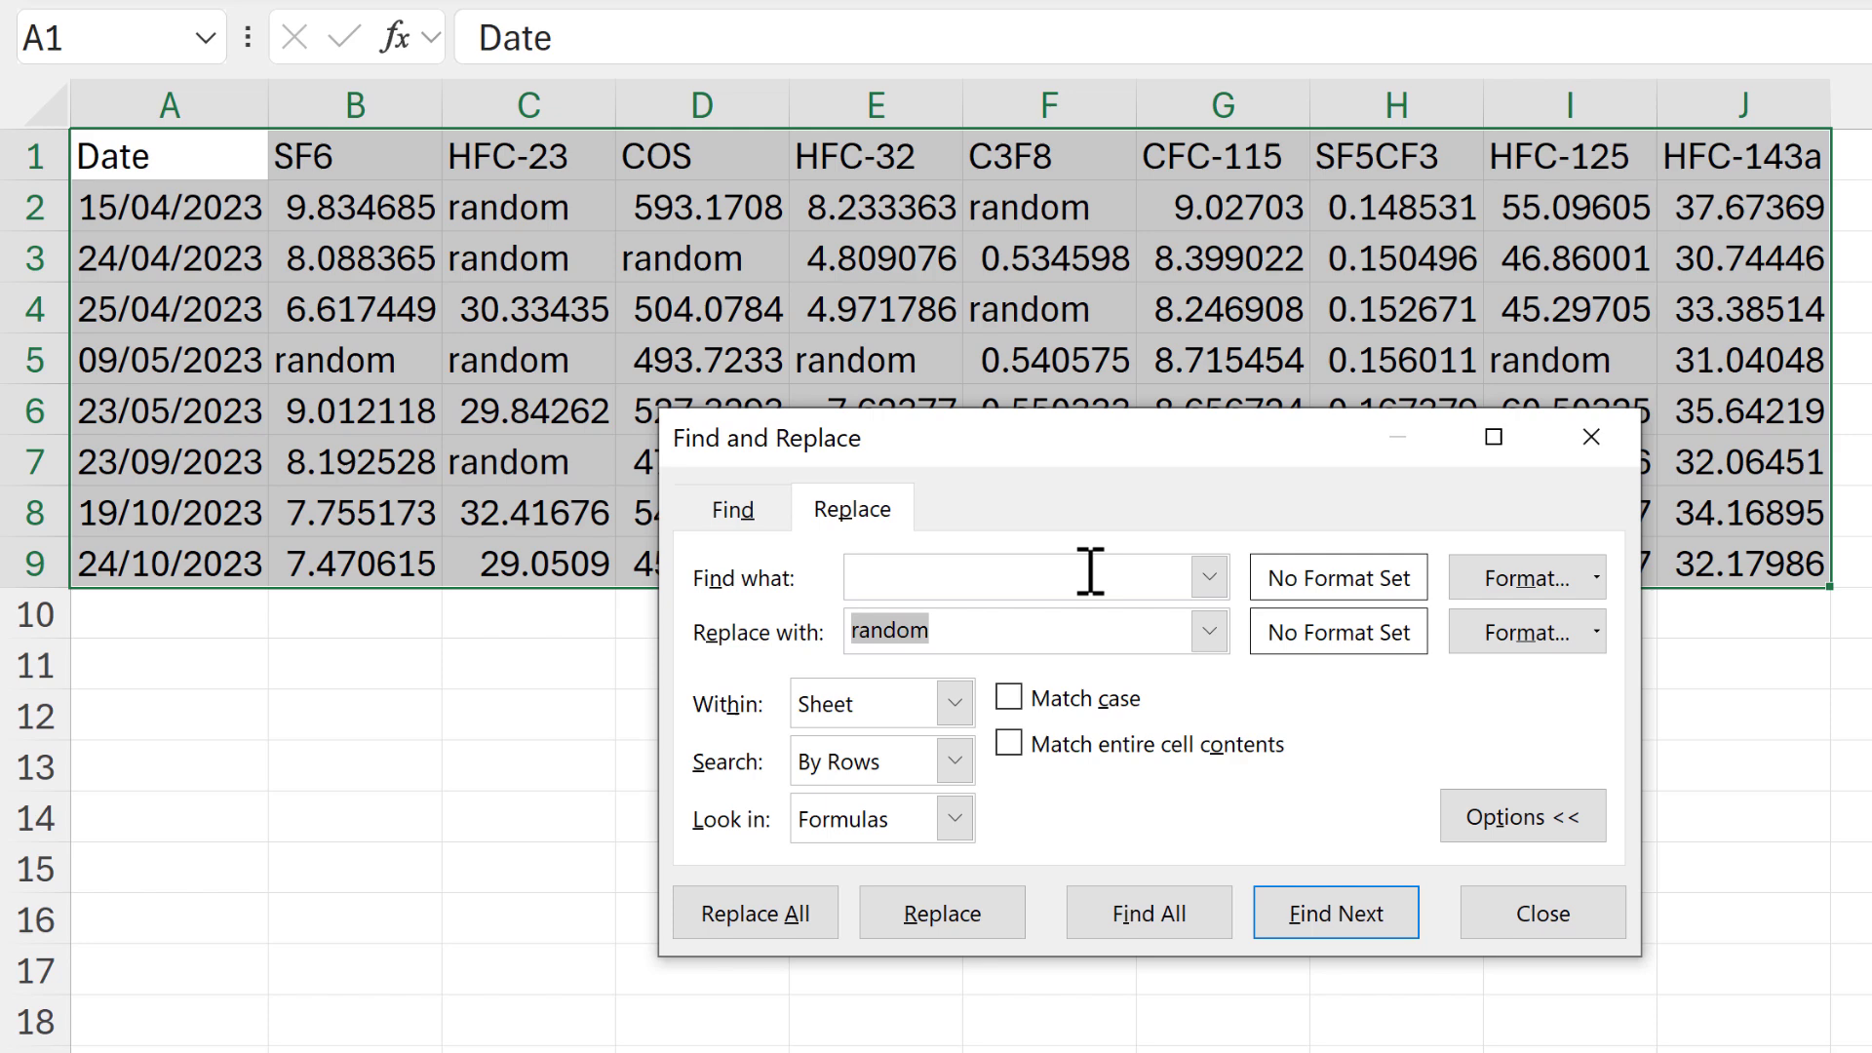
key("BackSpace")
left_click(989, 577)
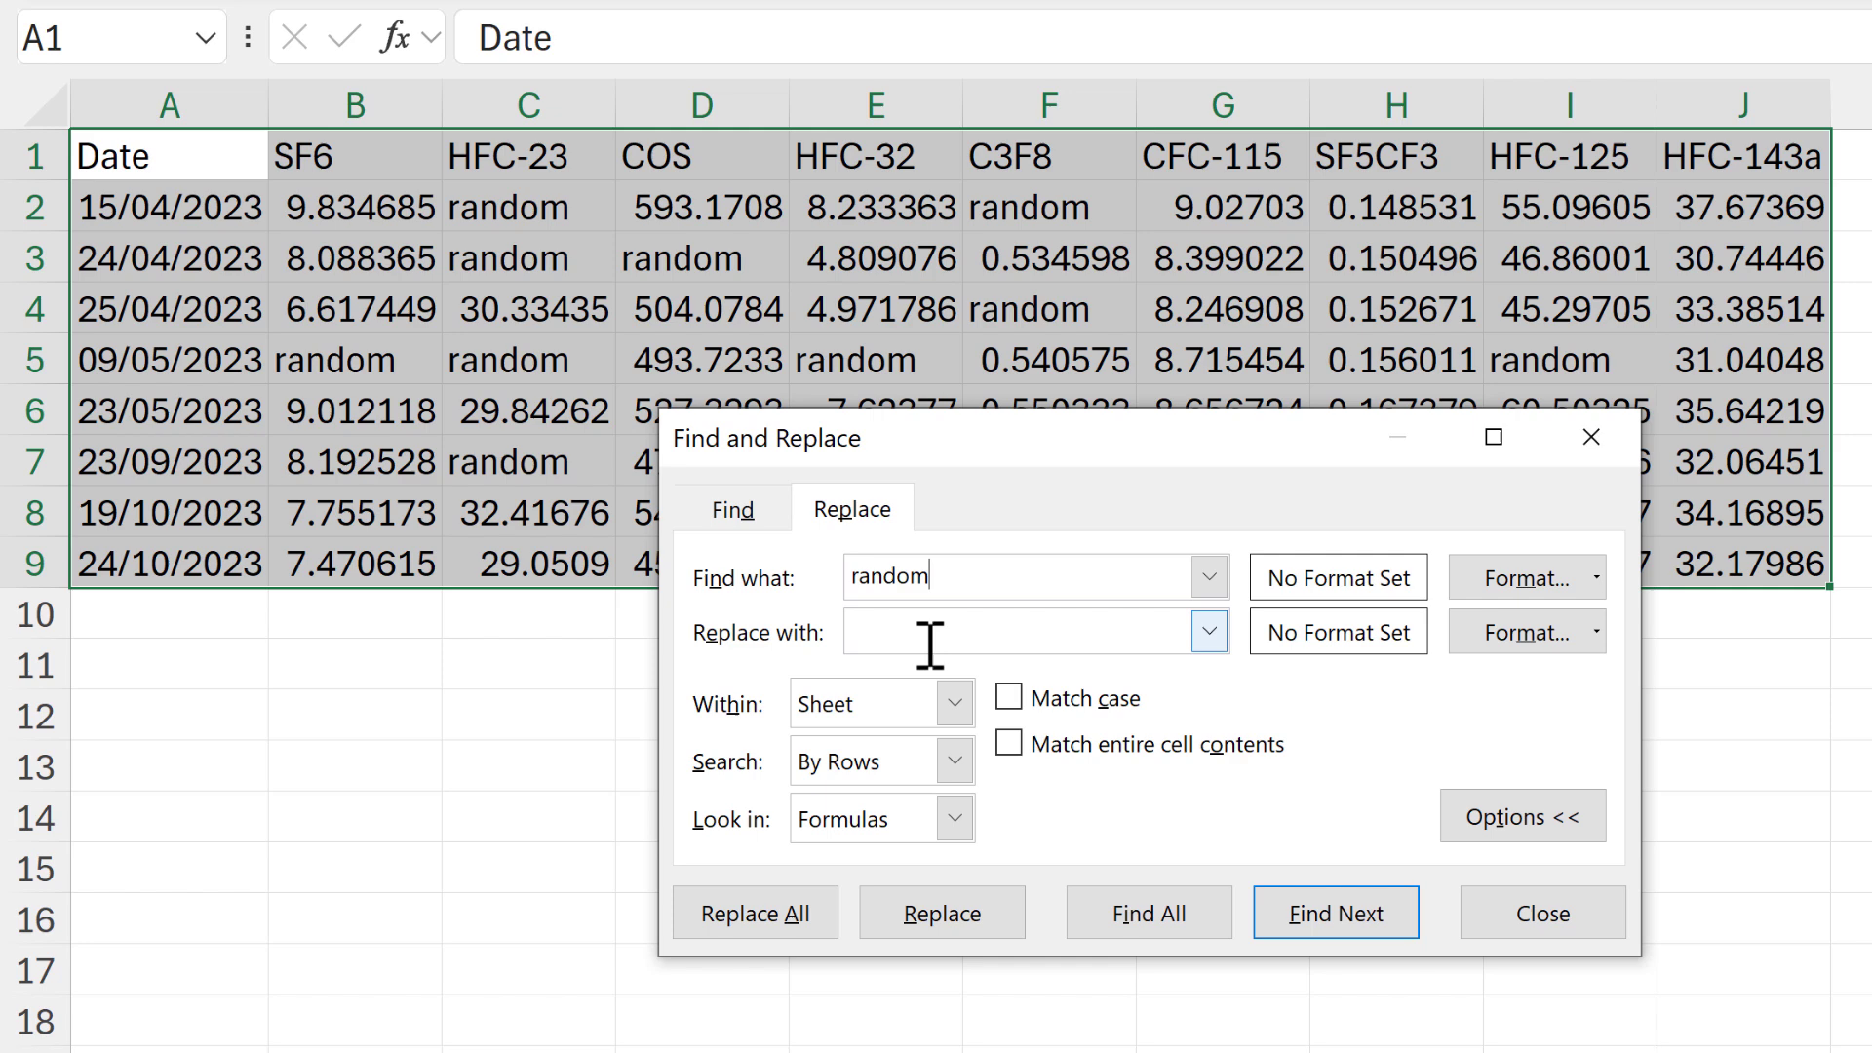
left_click(1009, 744)
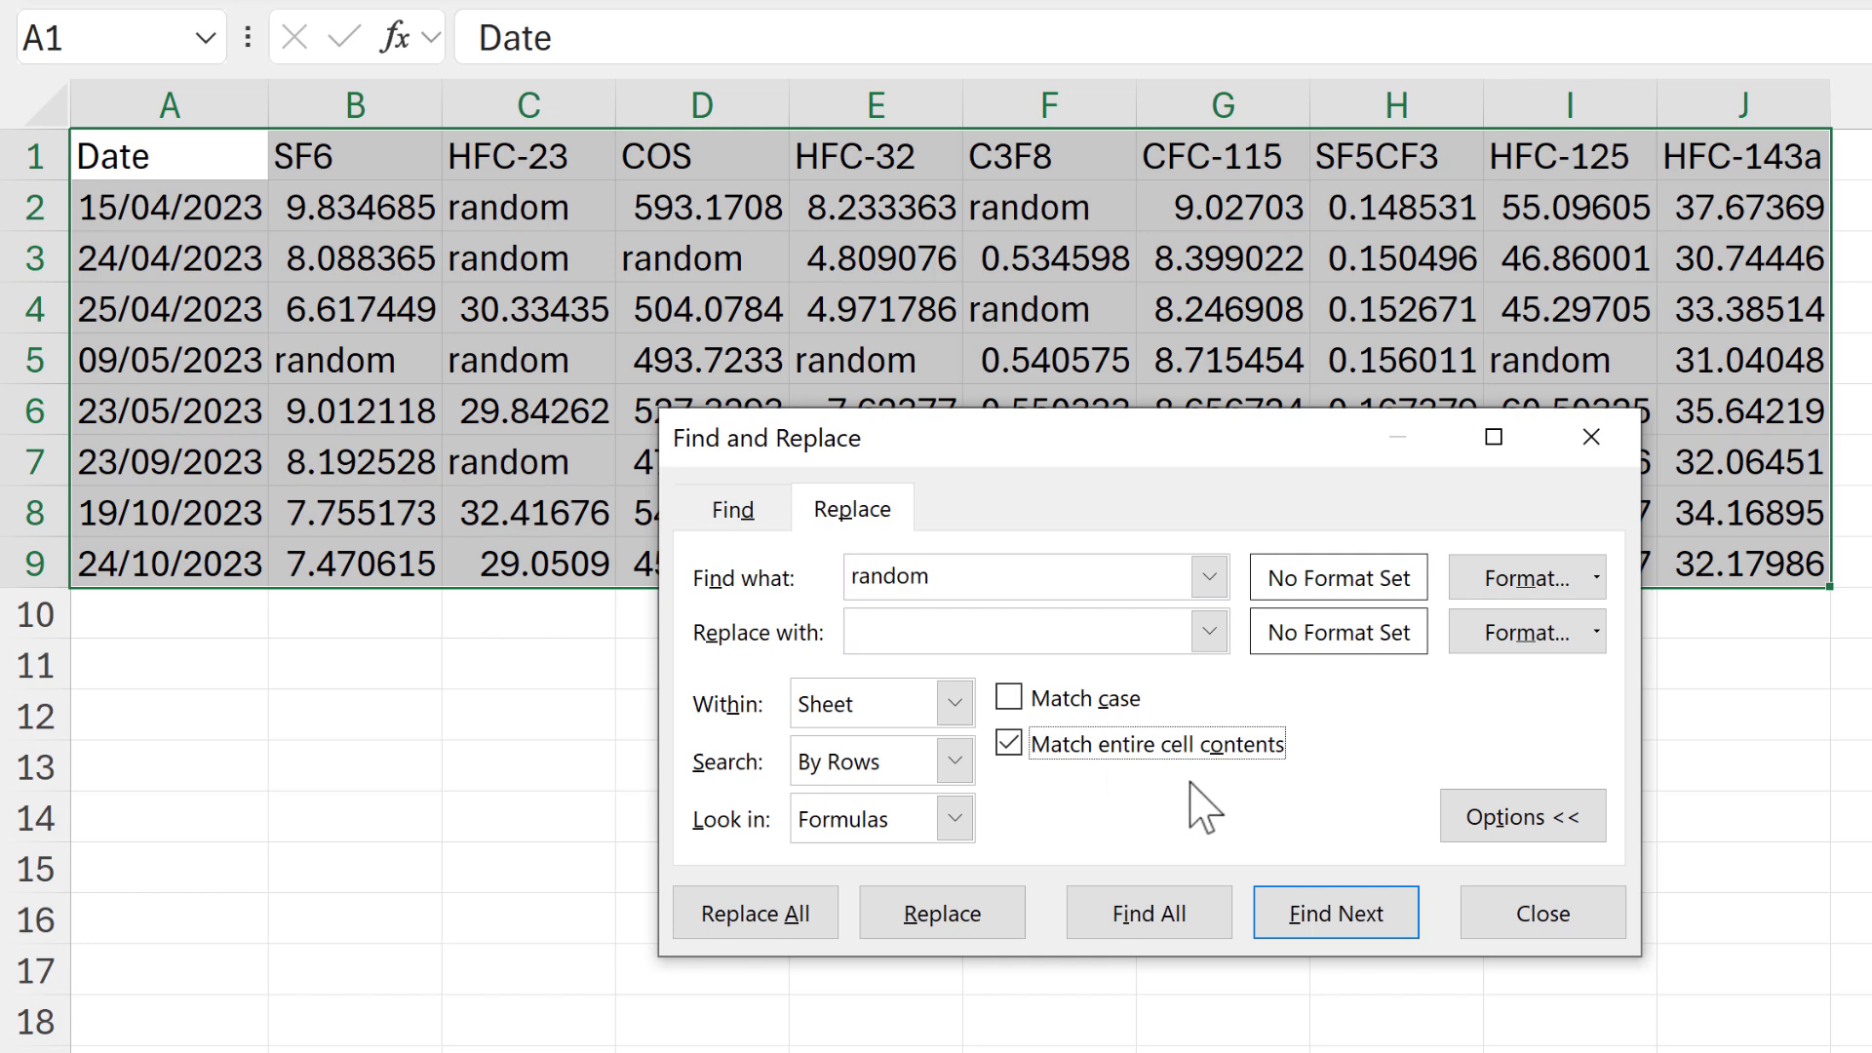
left_click(1550, 826)
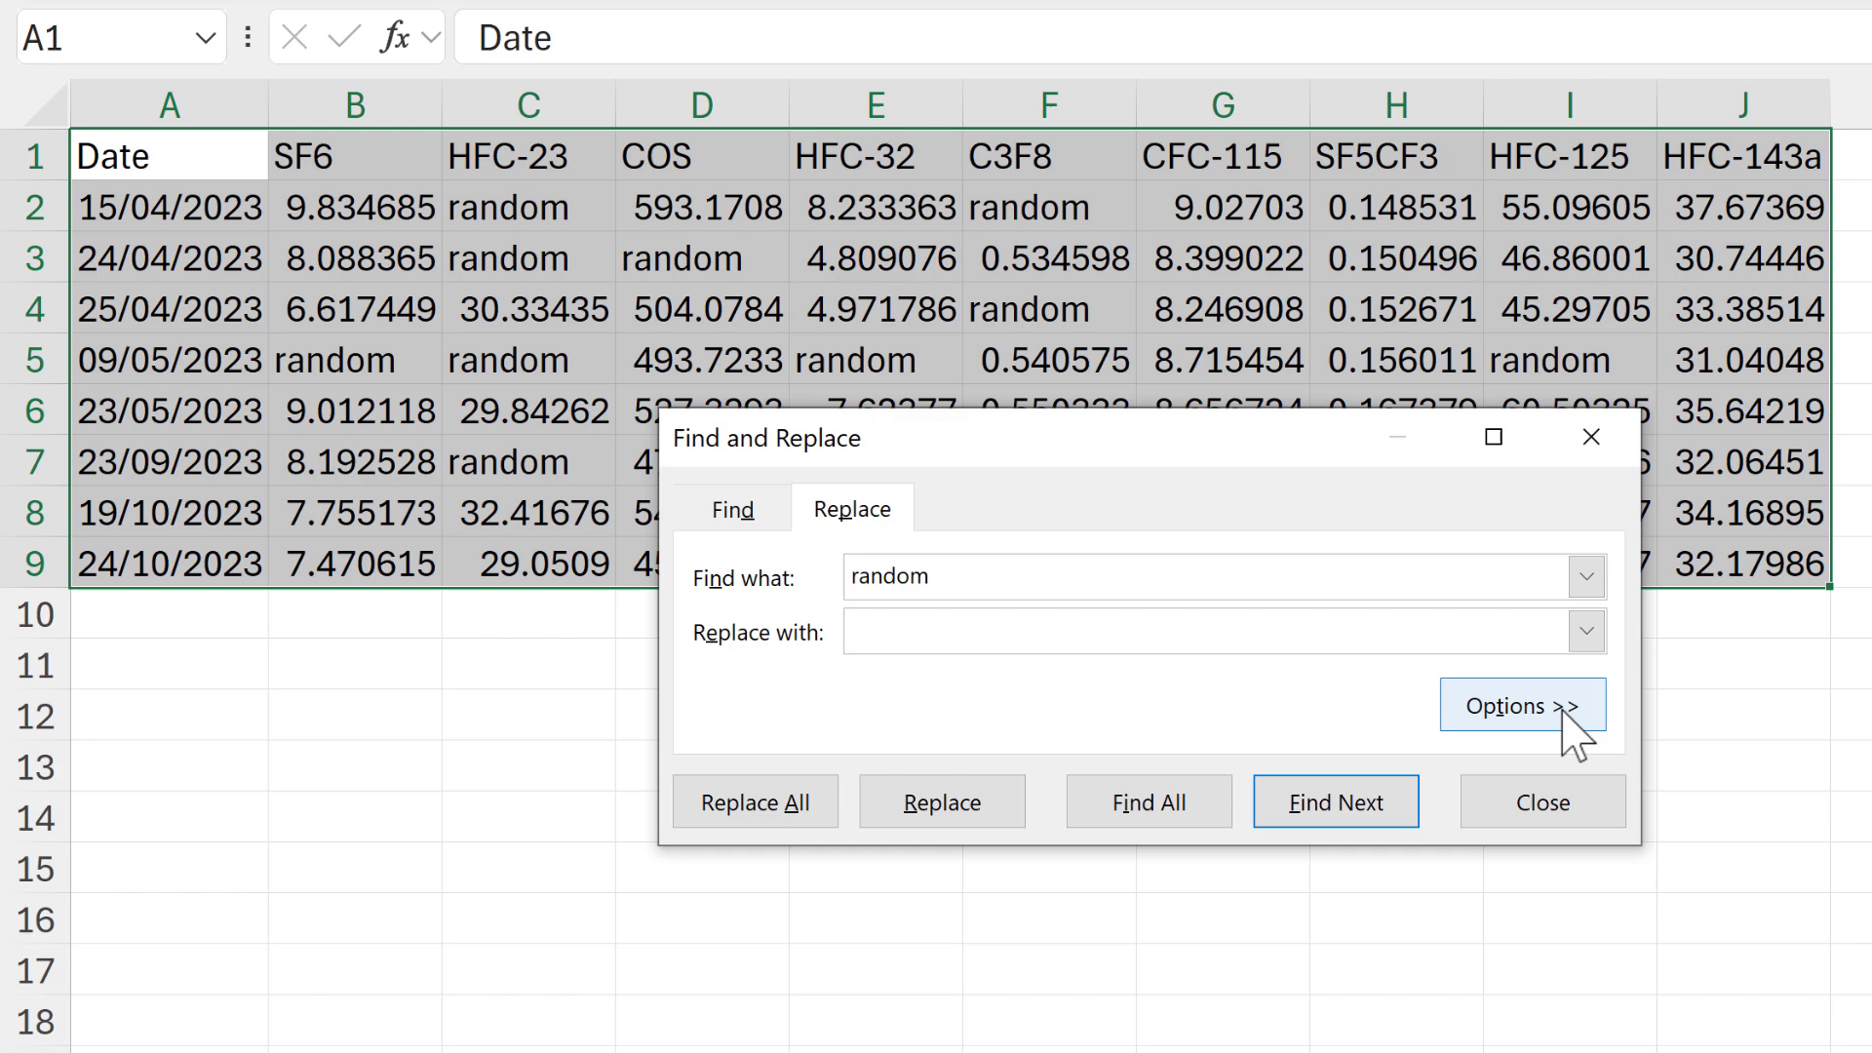
left_click(1565, 715)
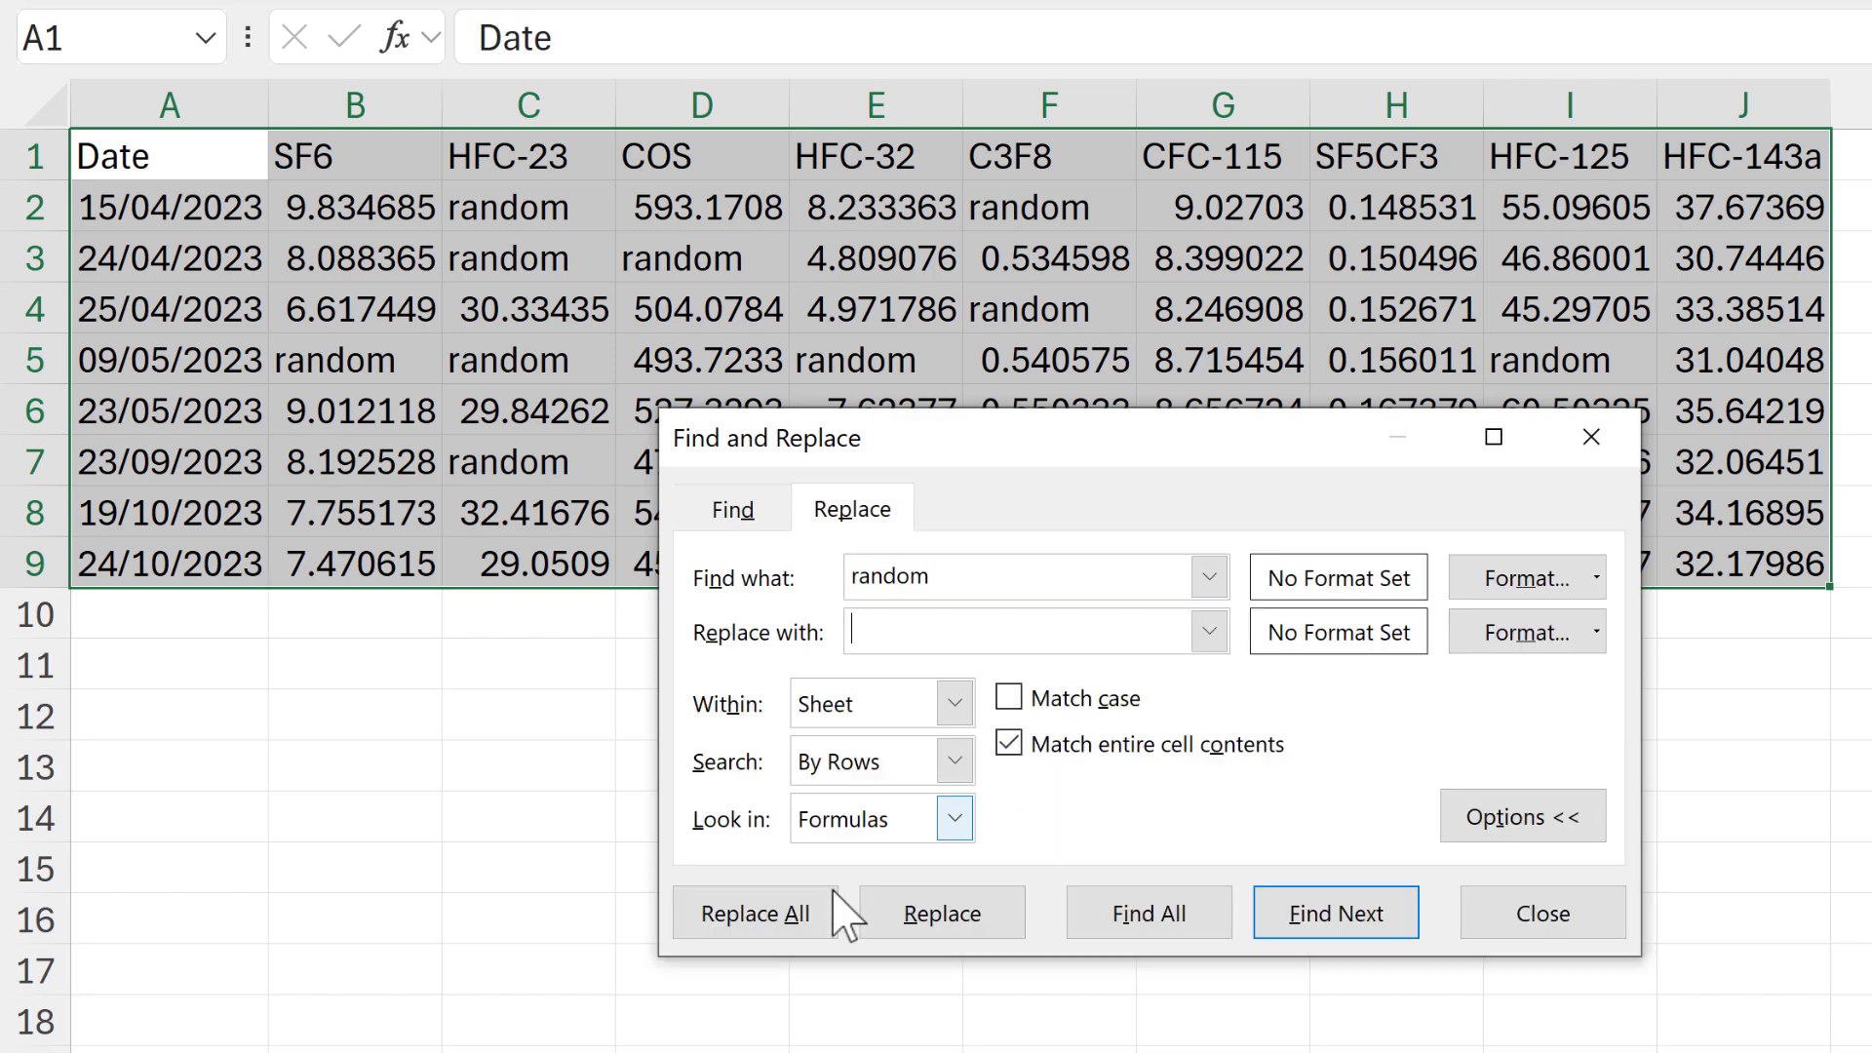
left_click(792, 920)
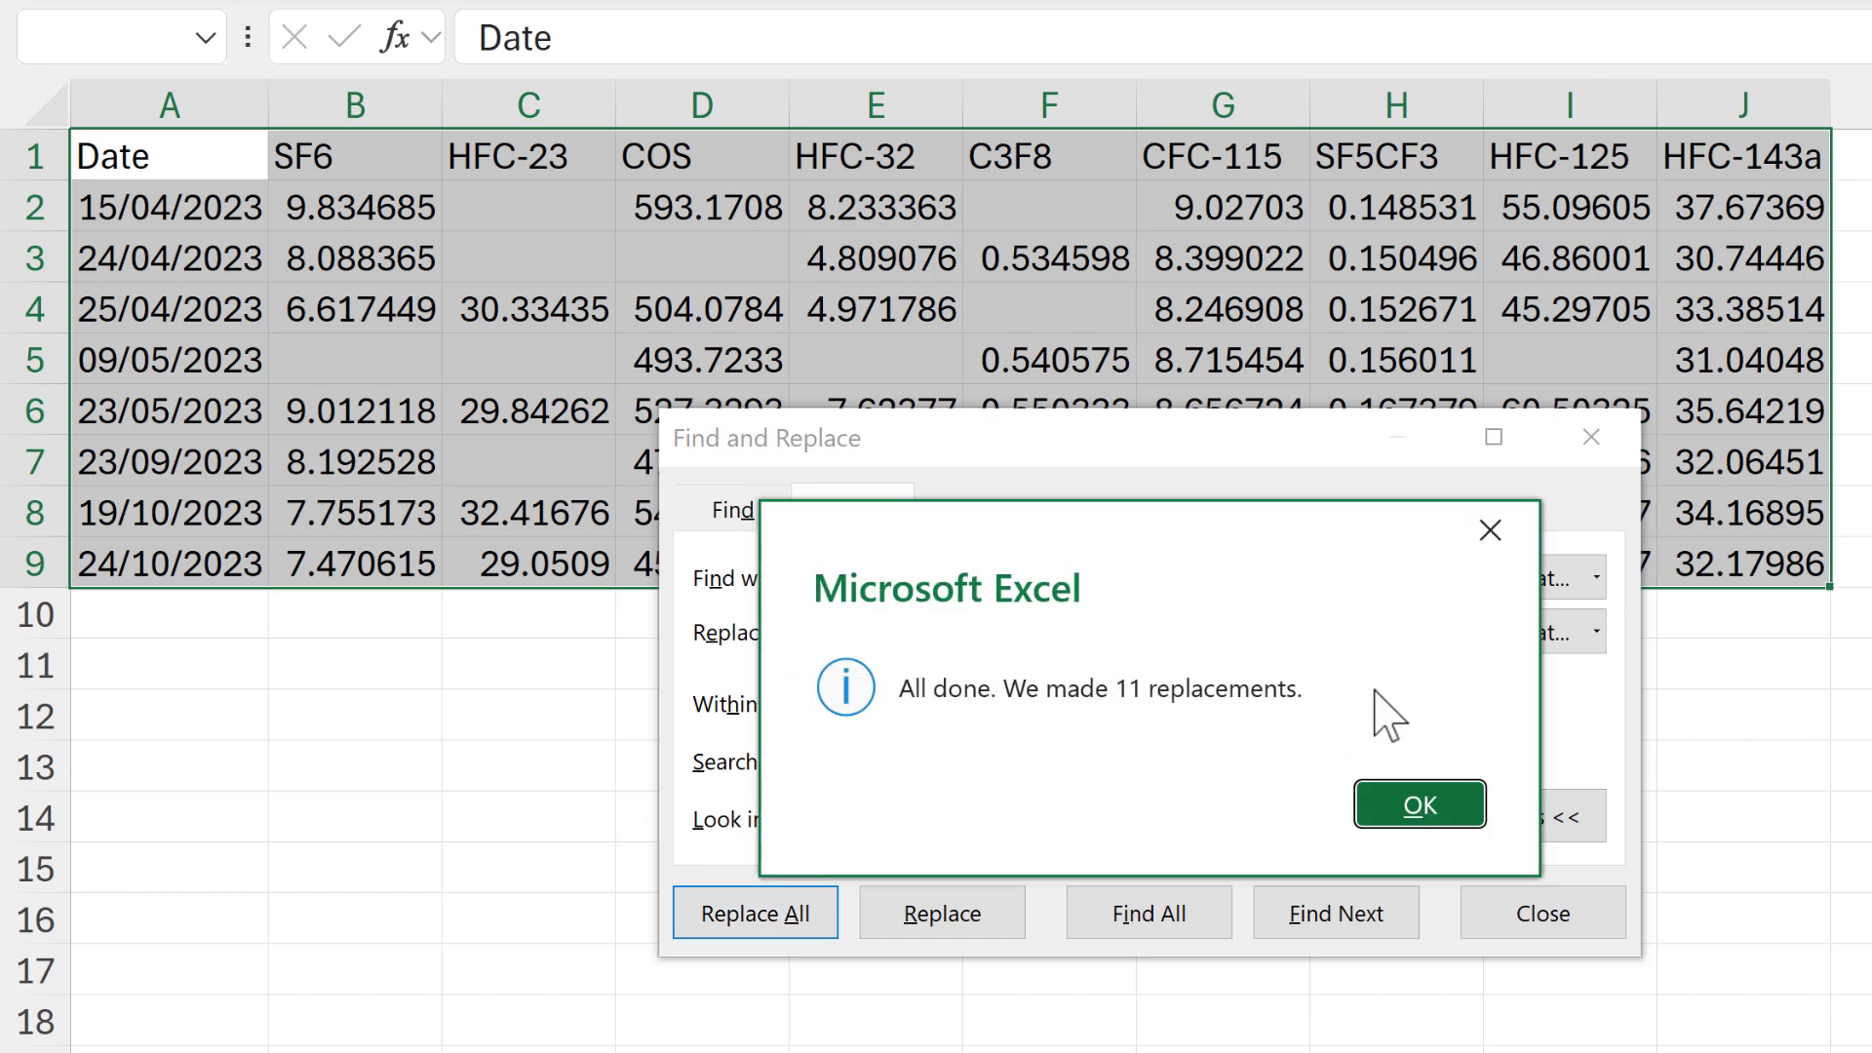
left_click(1425, 815)
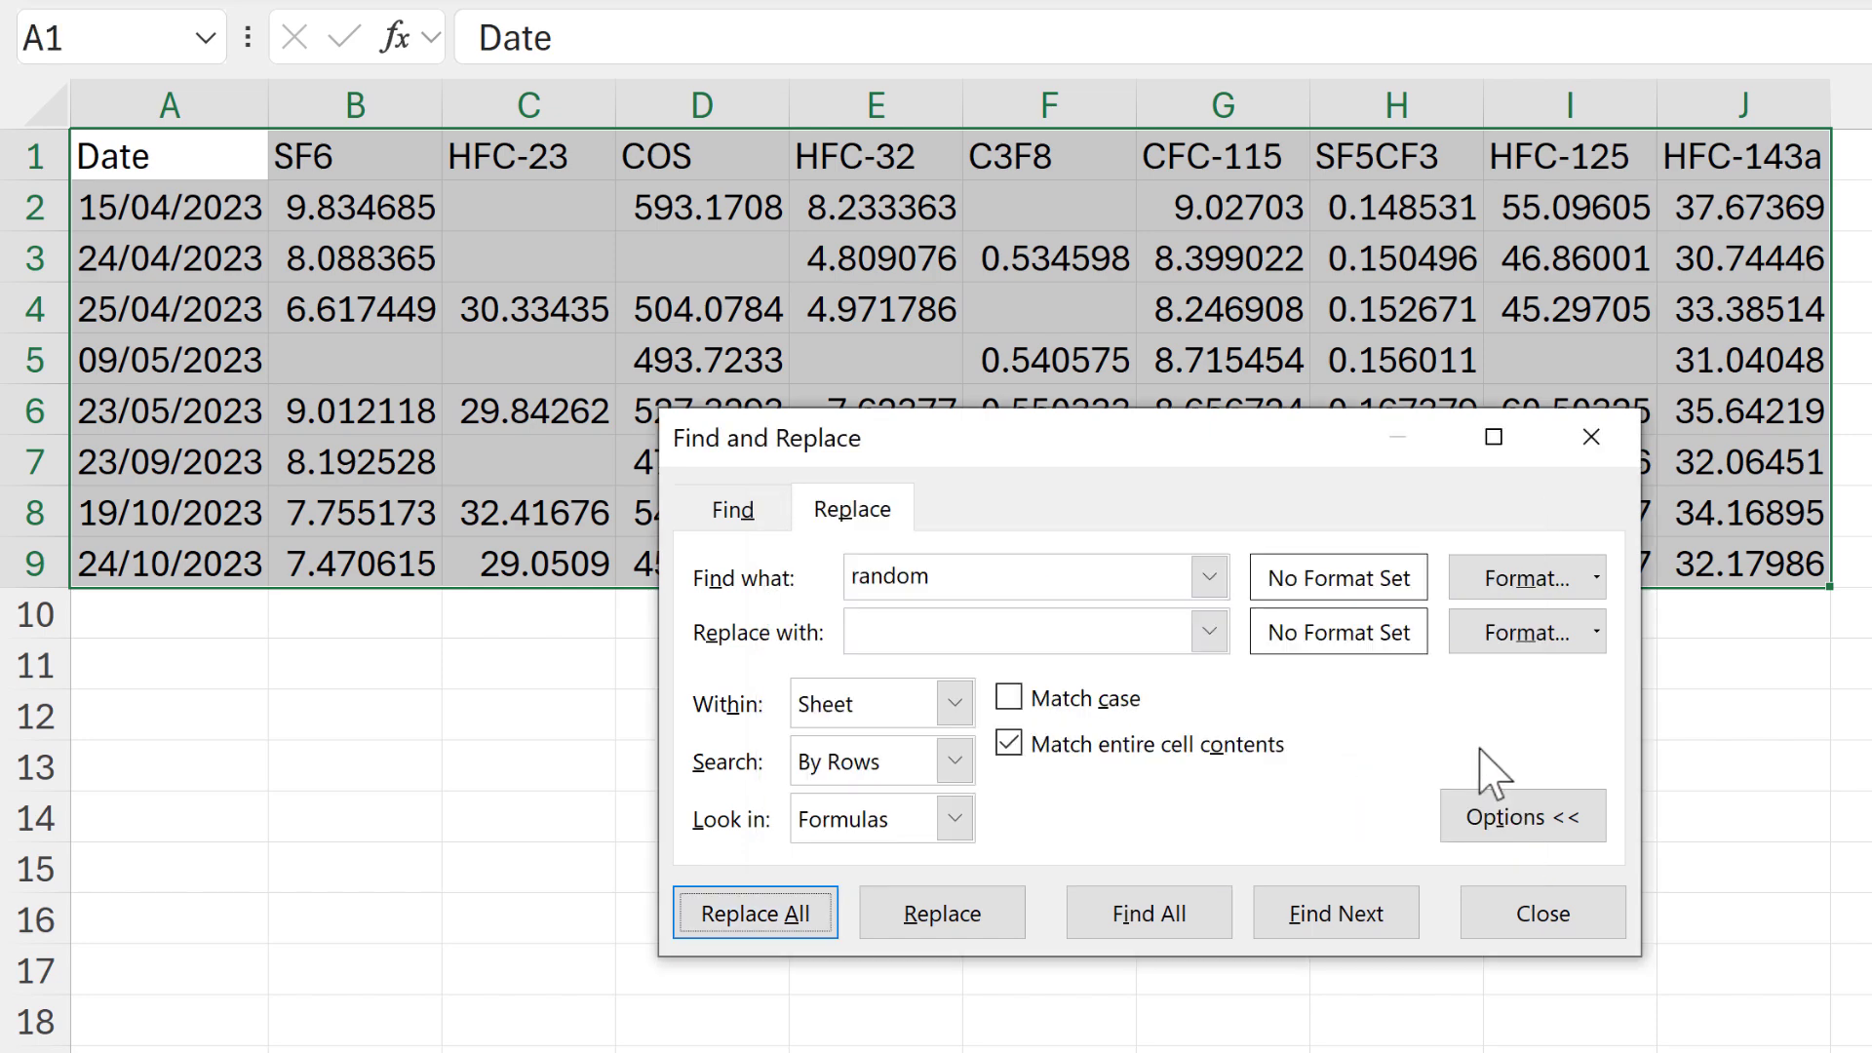
left_click(1543, 921)
left_click(575, 689)
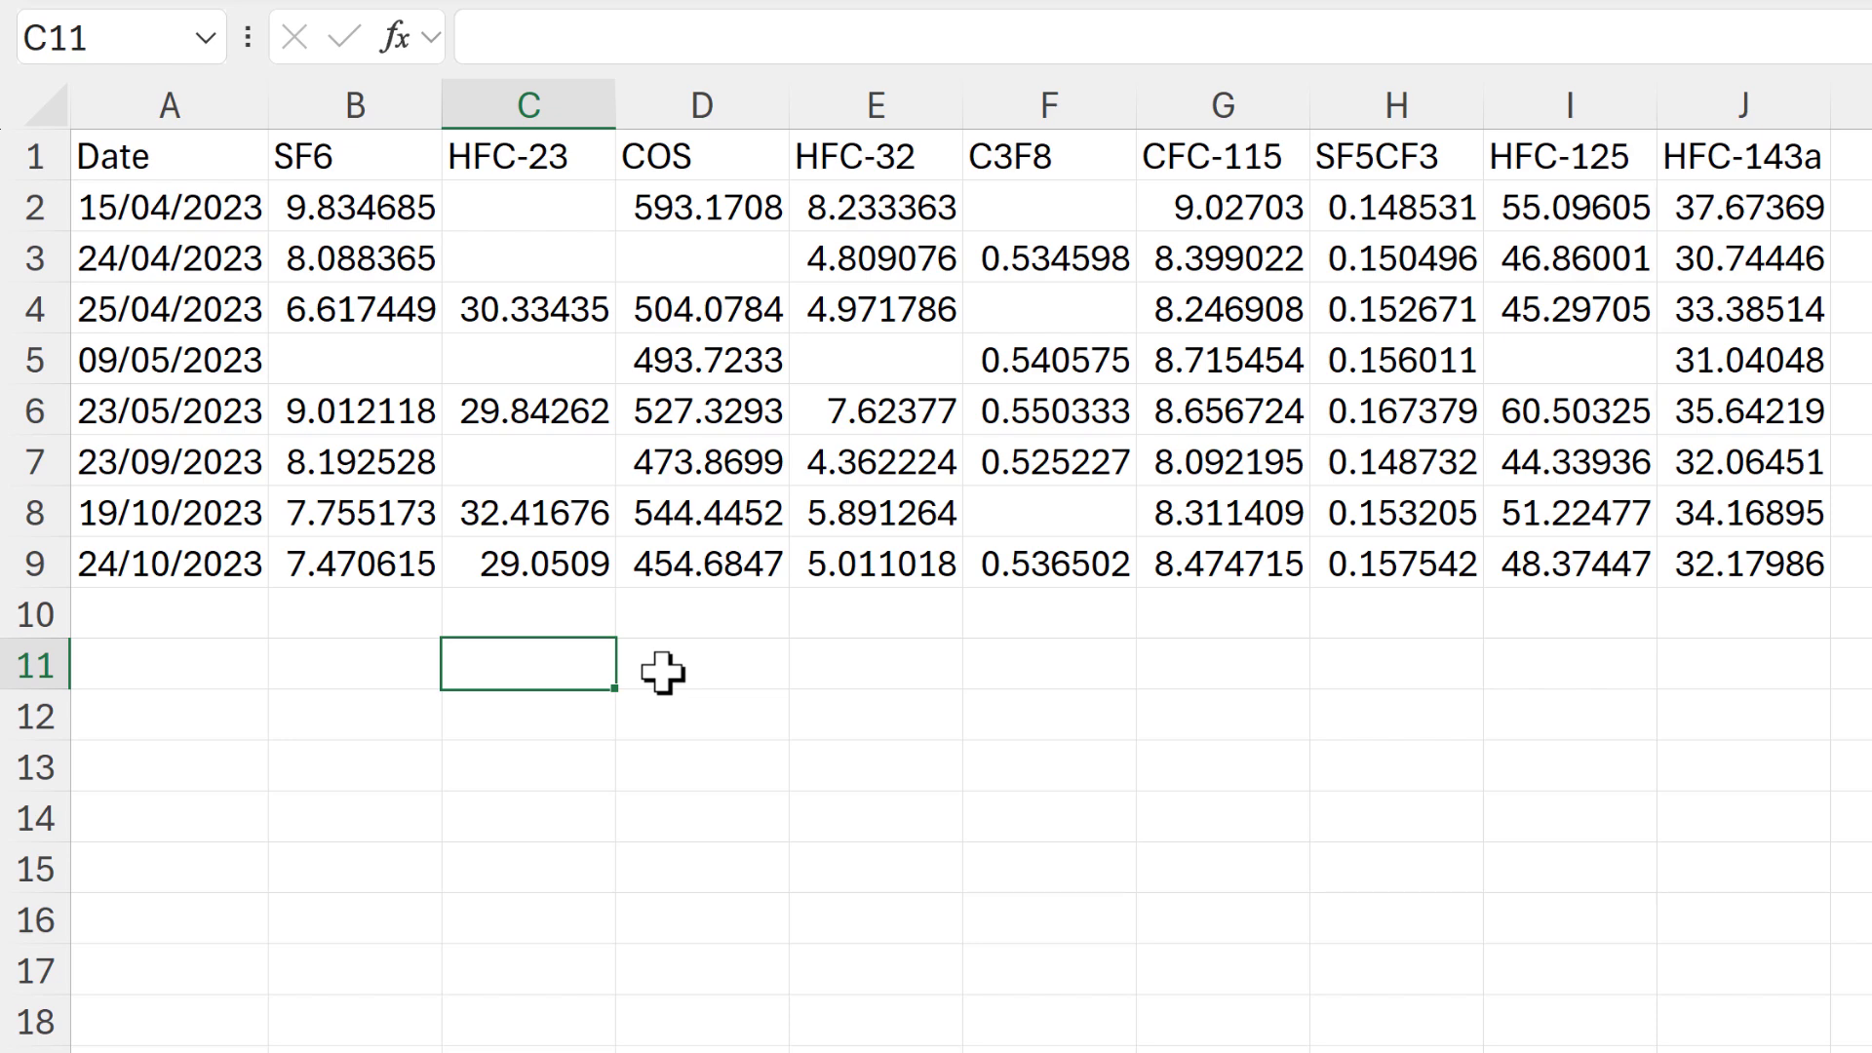
- Enter =A1:C9 in A11 to spill the Date, SF6 and HFC-23 columns, with blanks showing 0
left_click(230, 663)
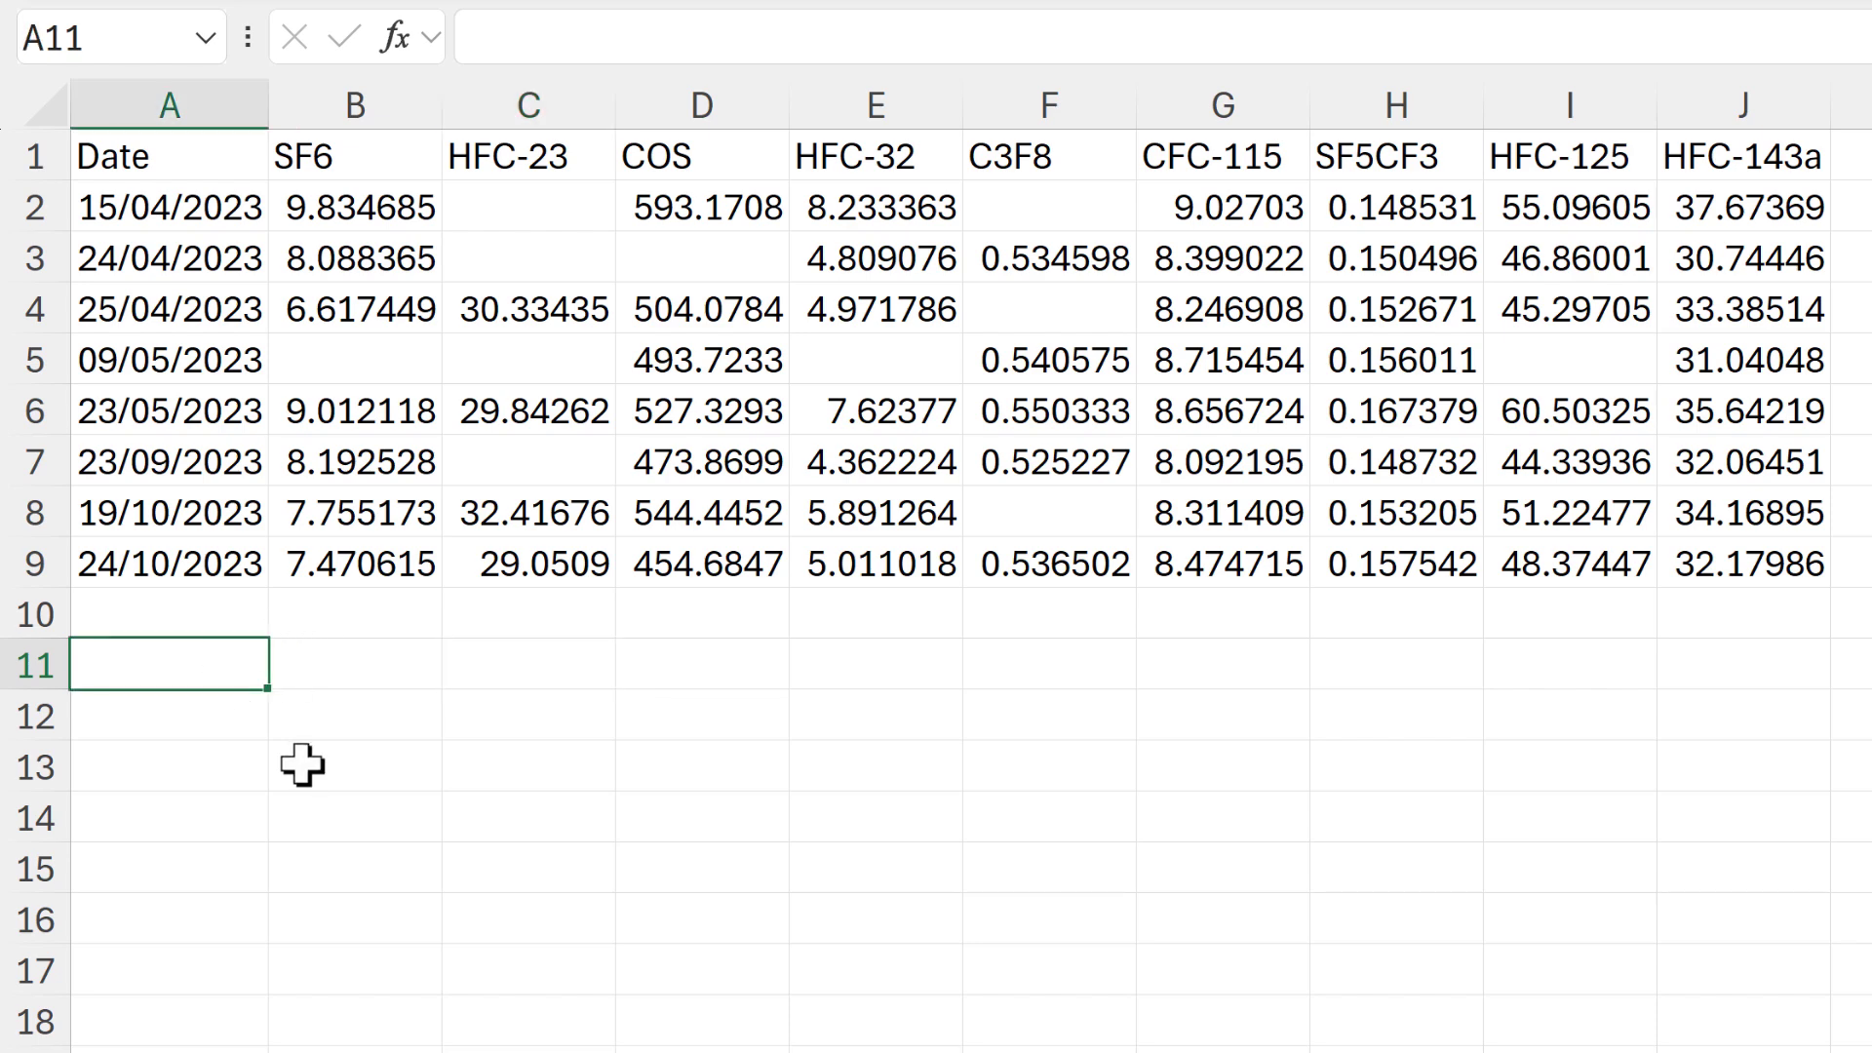
type("=")
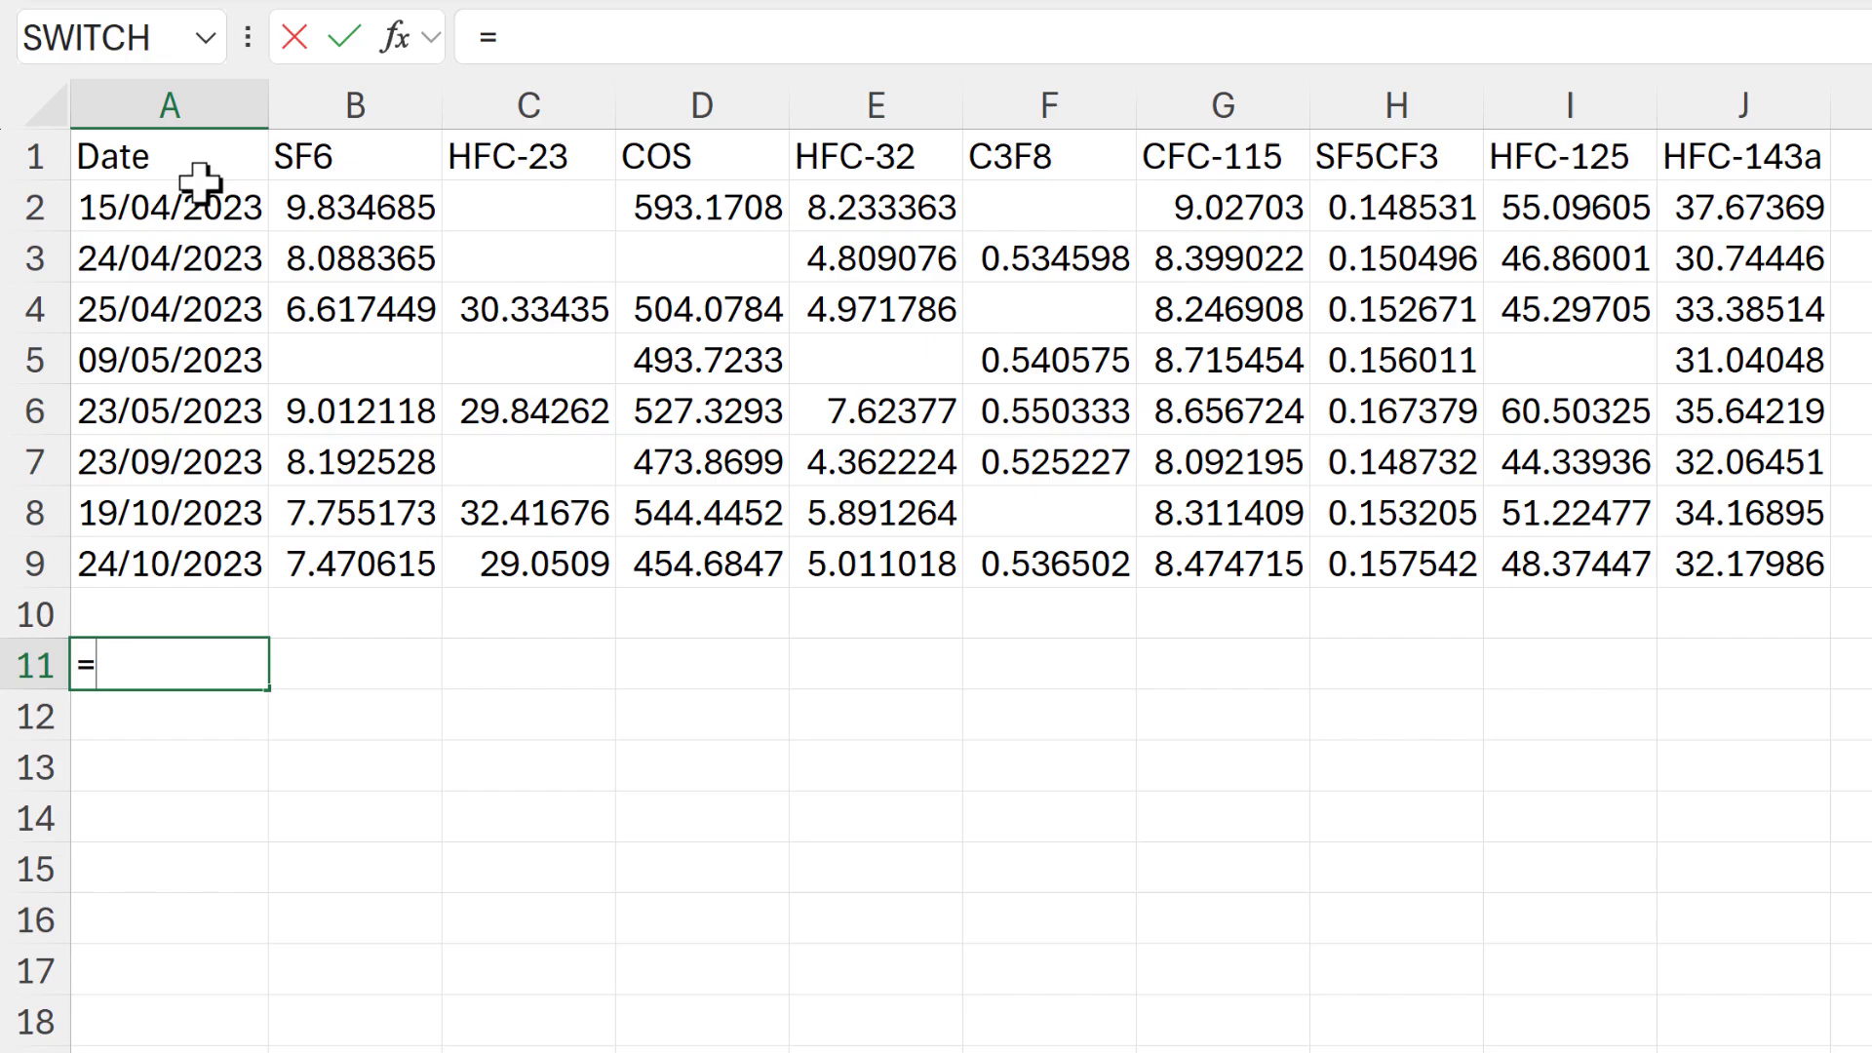
left_click_drag(200, 176, 514, 531)
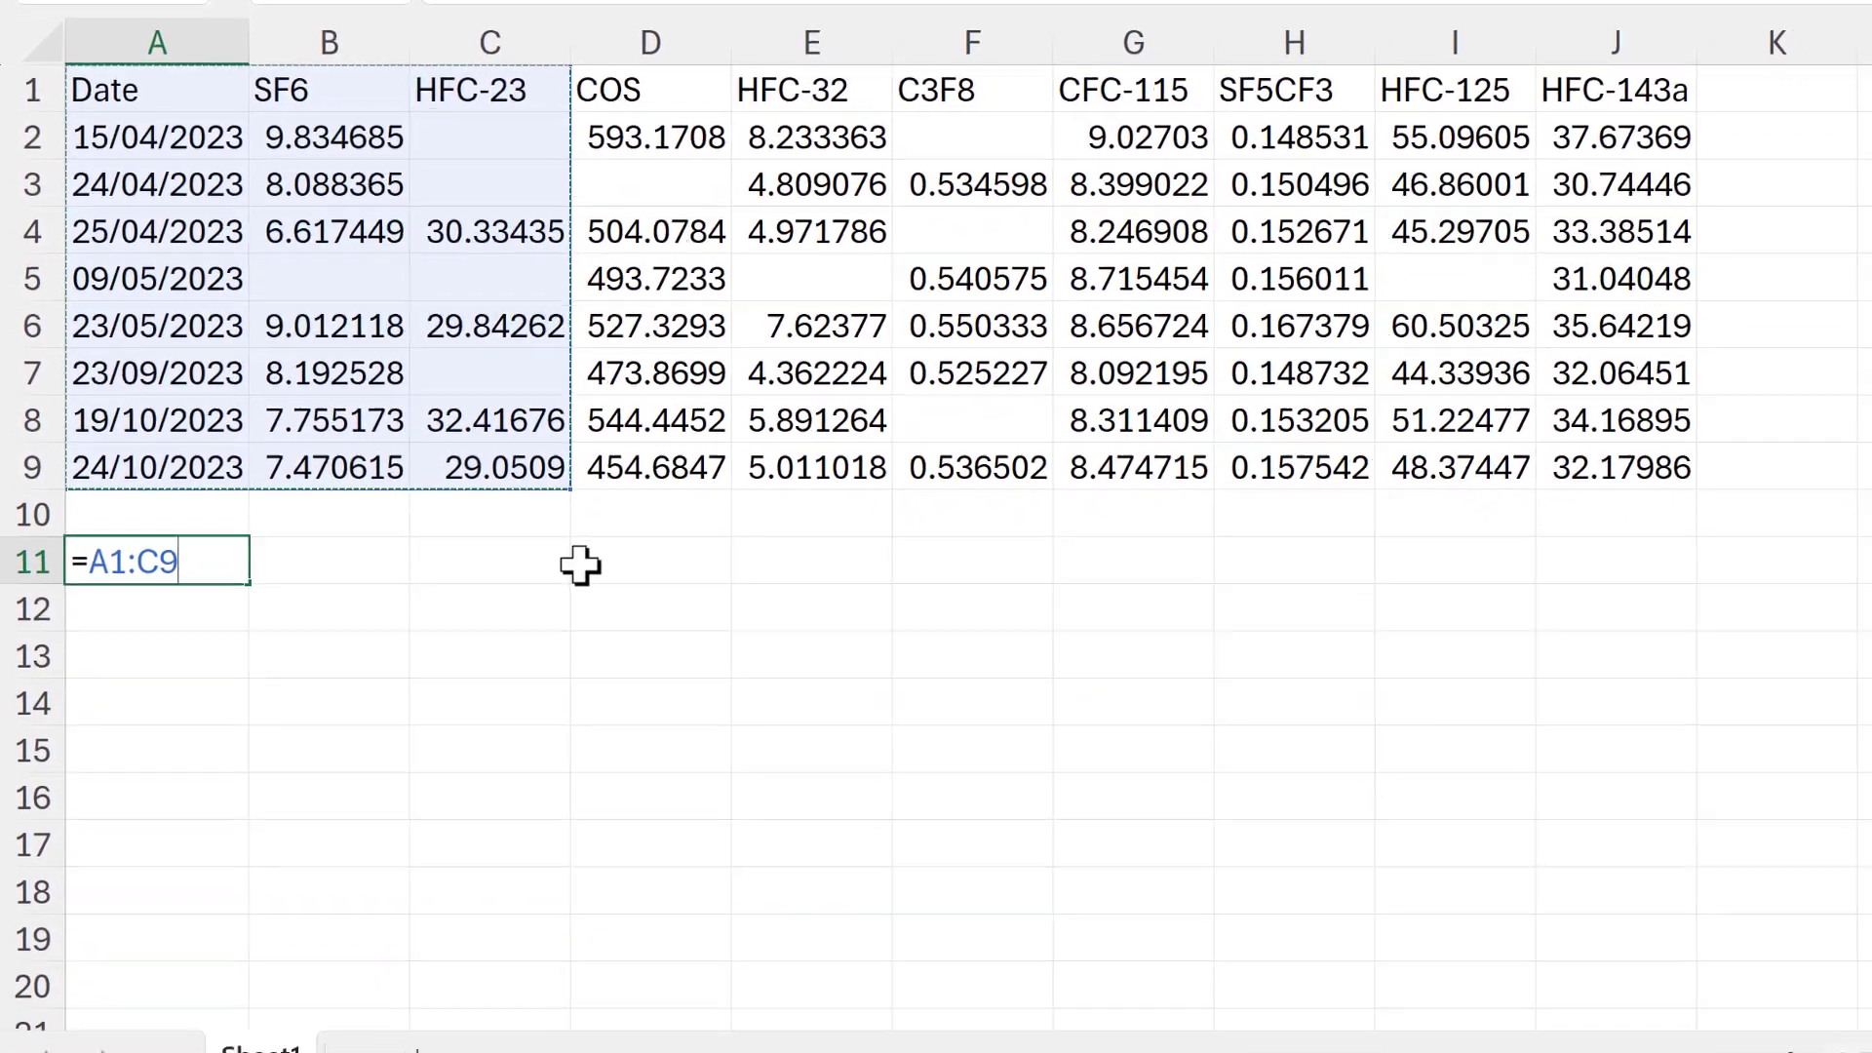
key("Return")
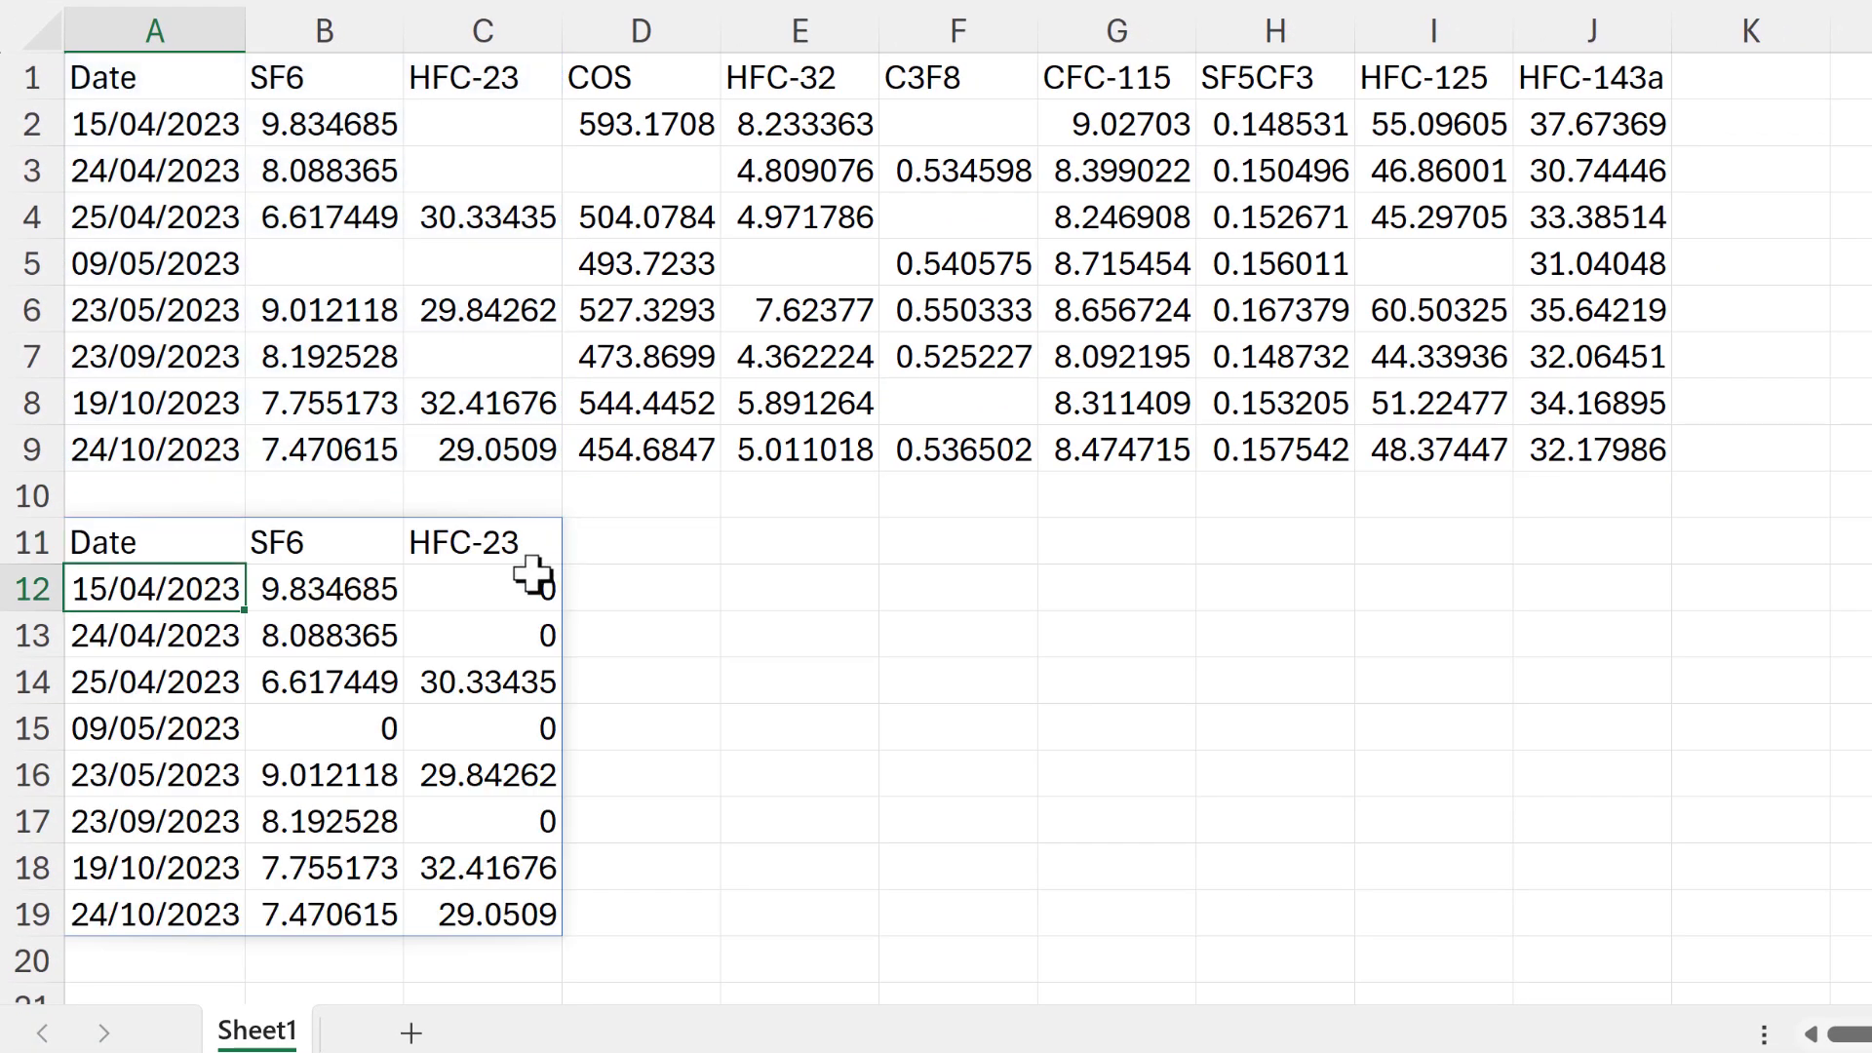
left_click(508, 586)
left_click(493, 627)
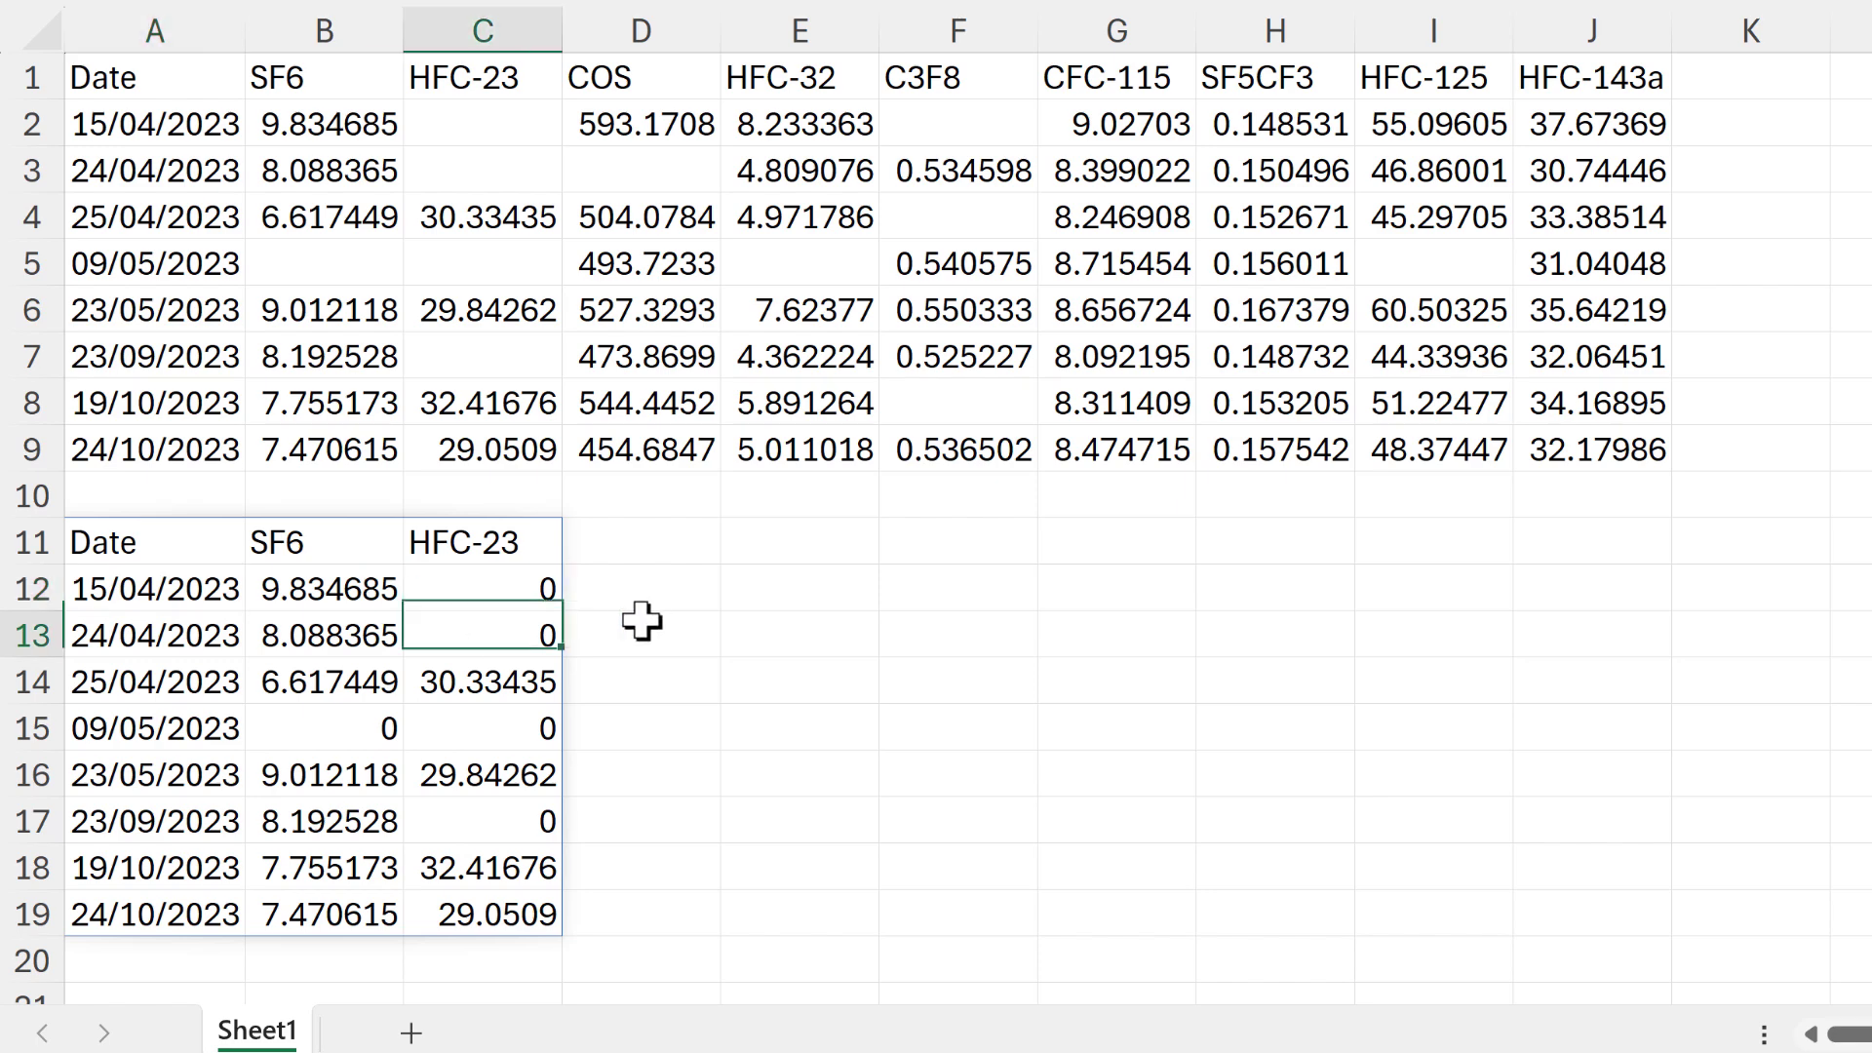
left_click(171, 532)
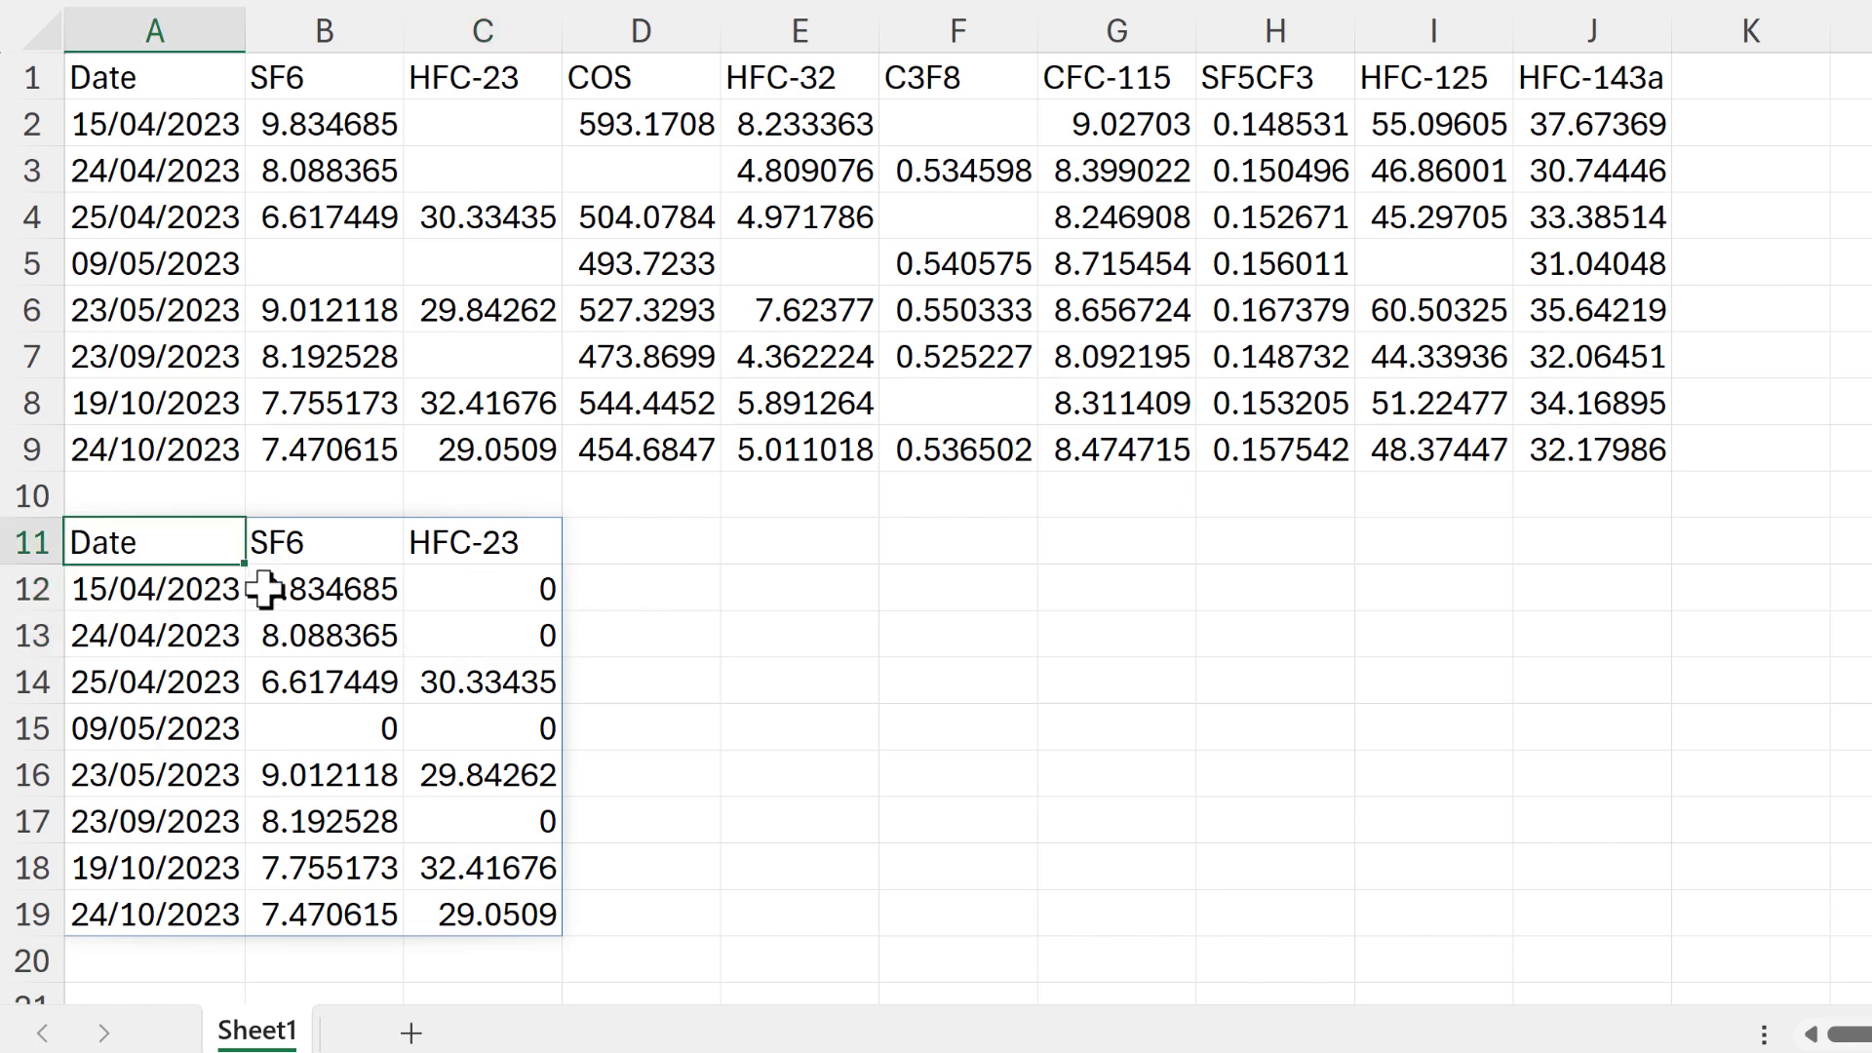
- Change A11's formula to =IF(A1:C9=0,"",A1:C9) so zeros display as blanks
type("=A1:C9")
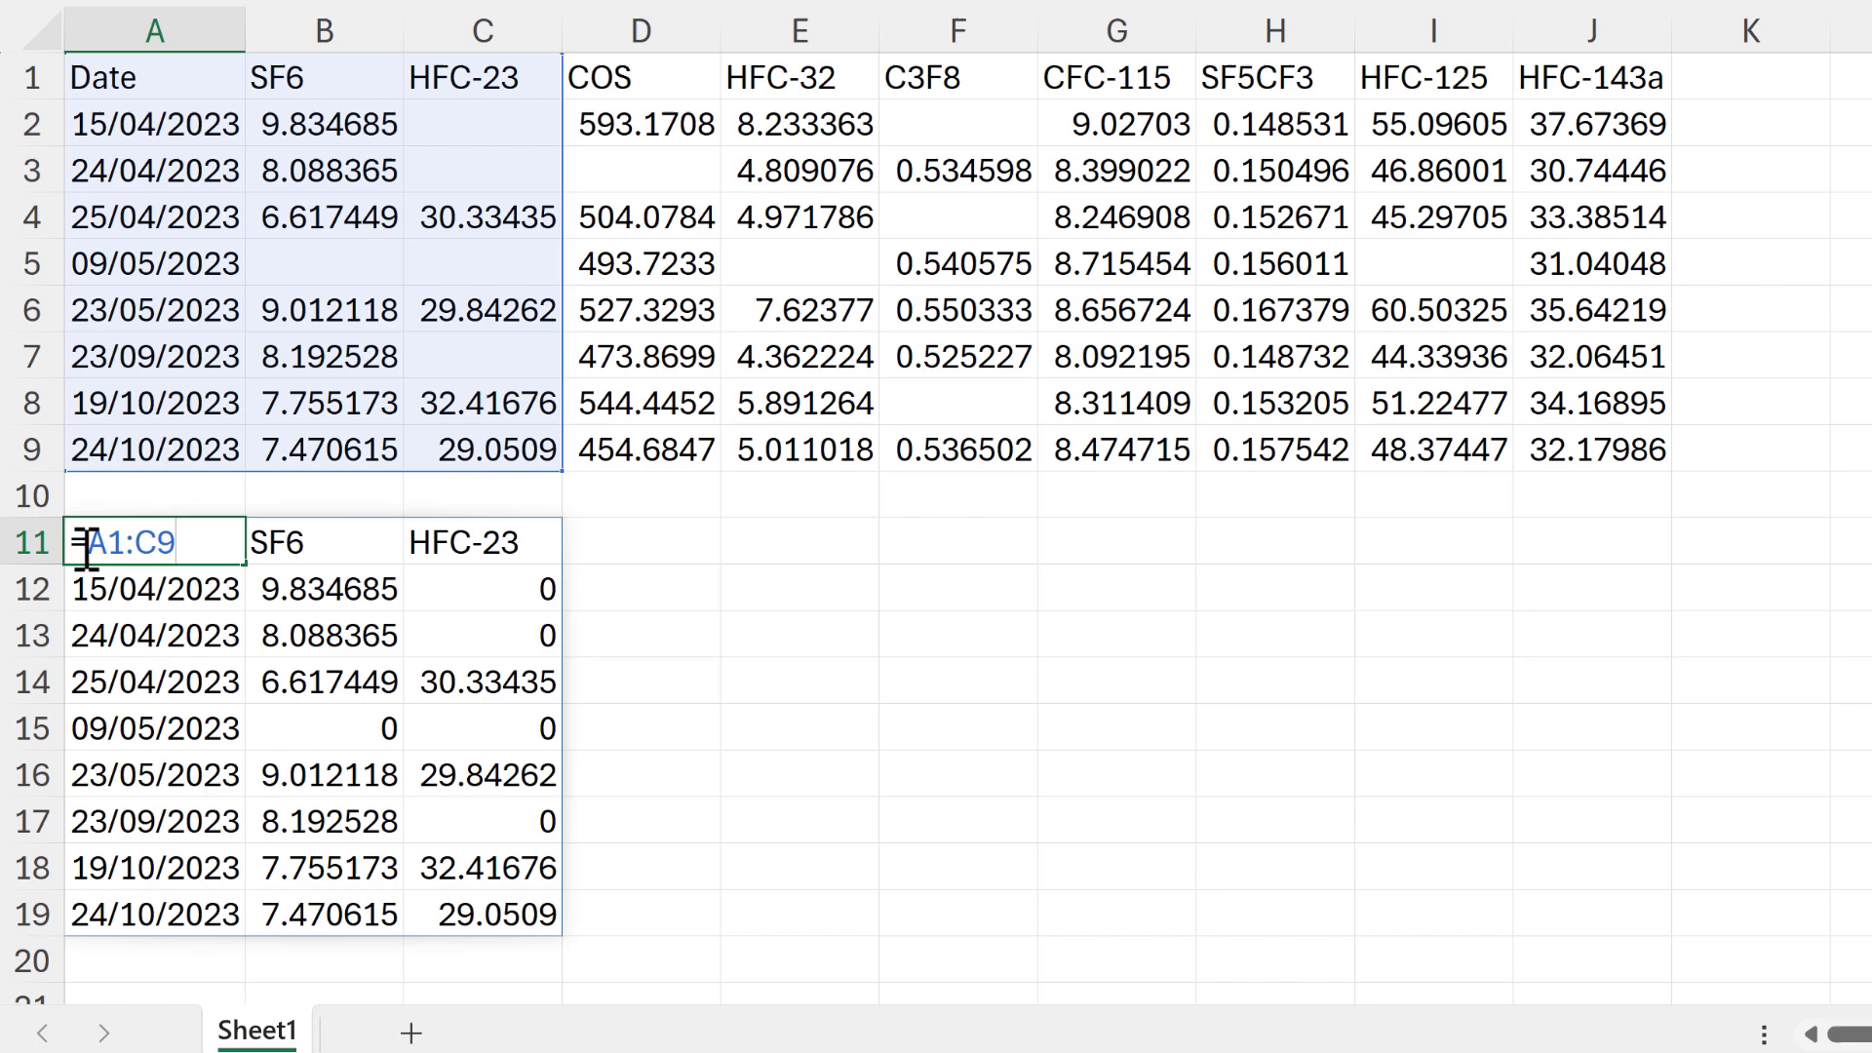
type("IF")
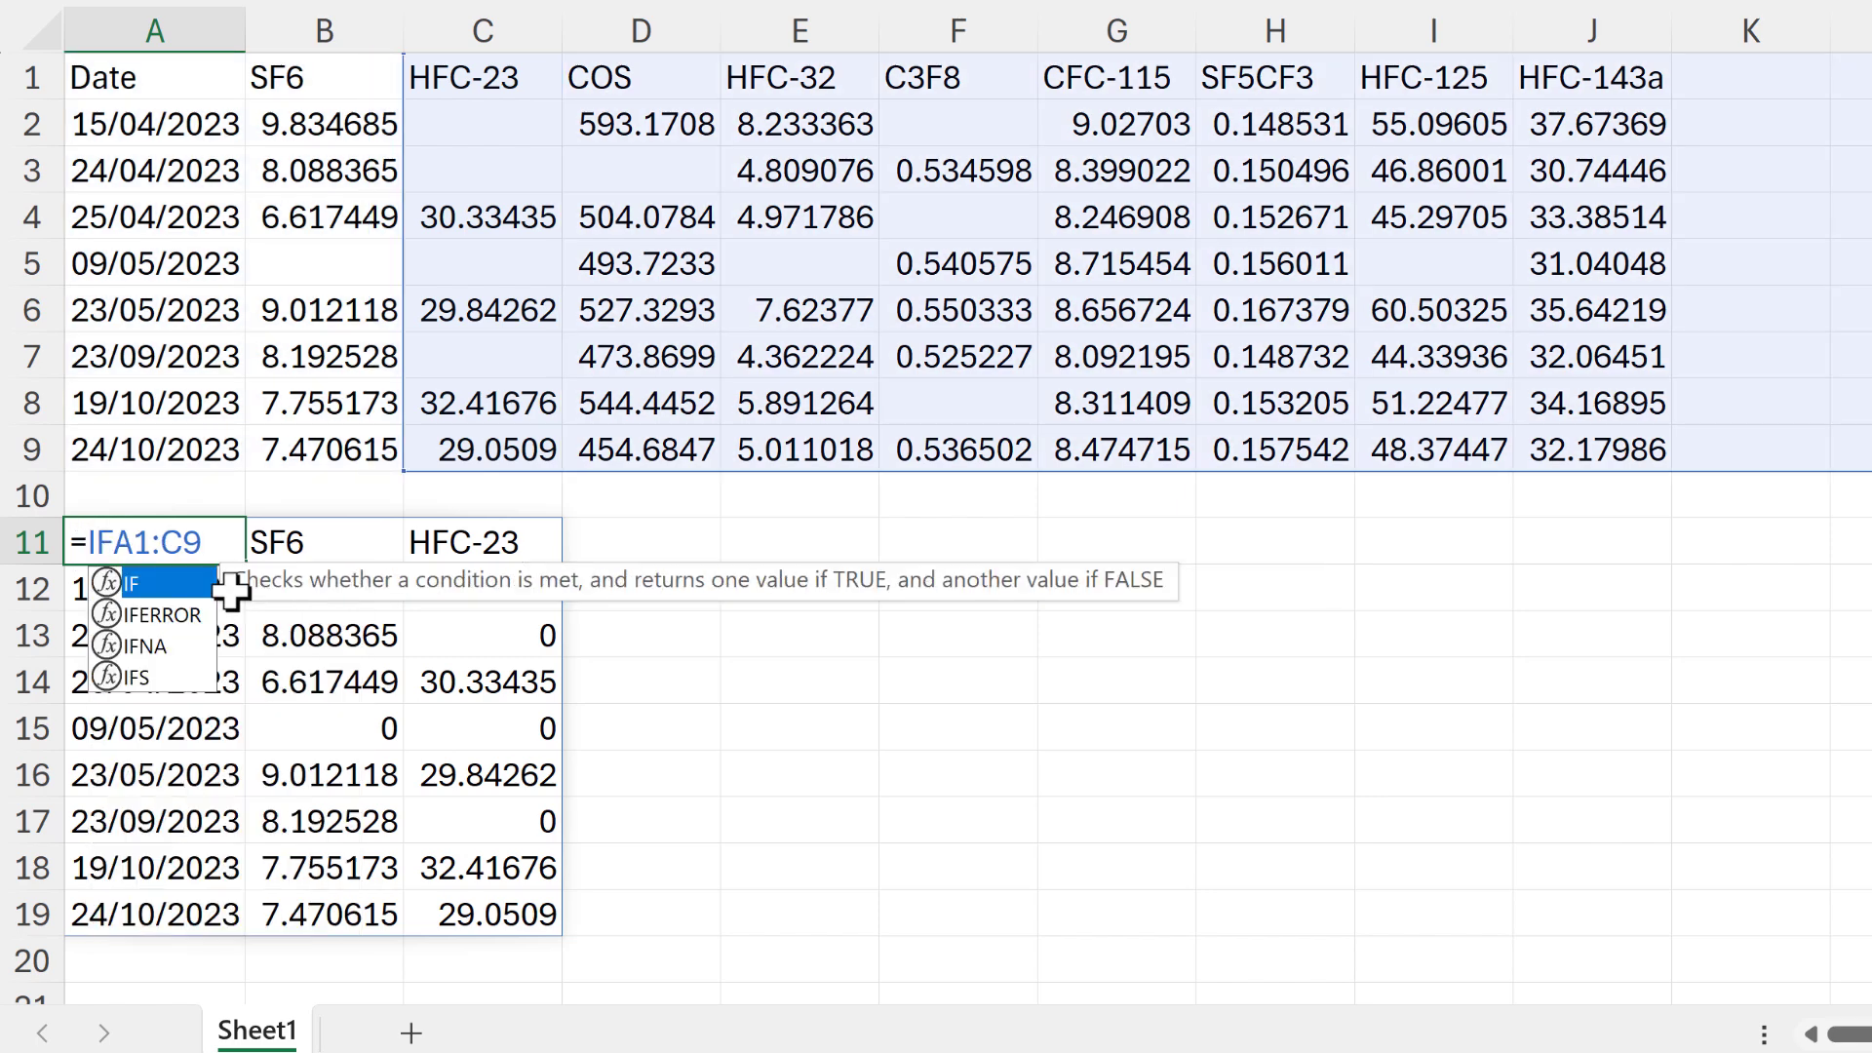
type("(")
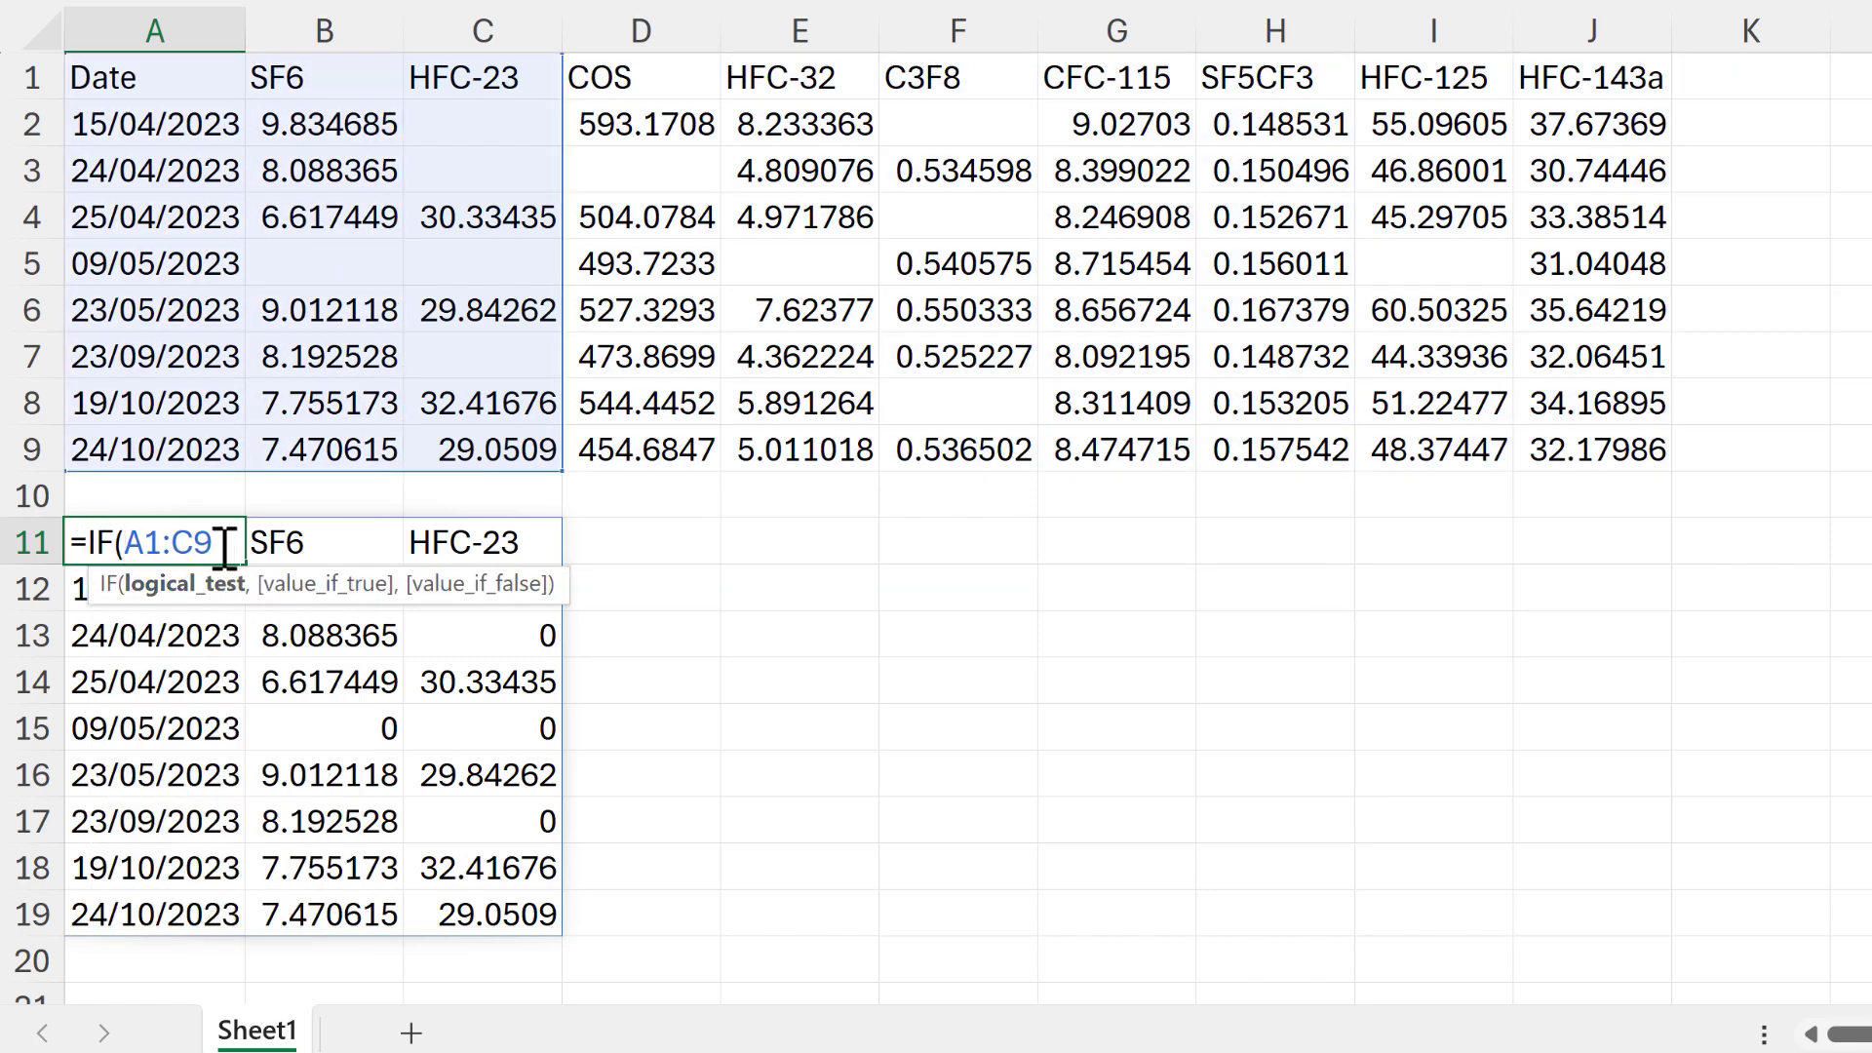
type("=0,")
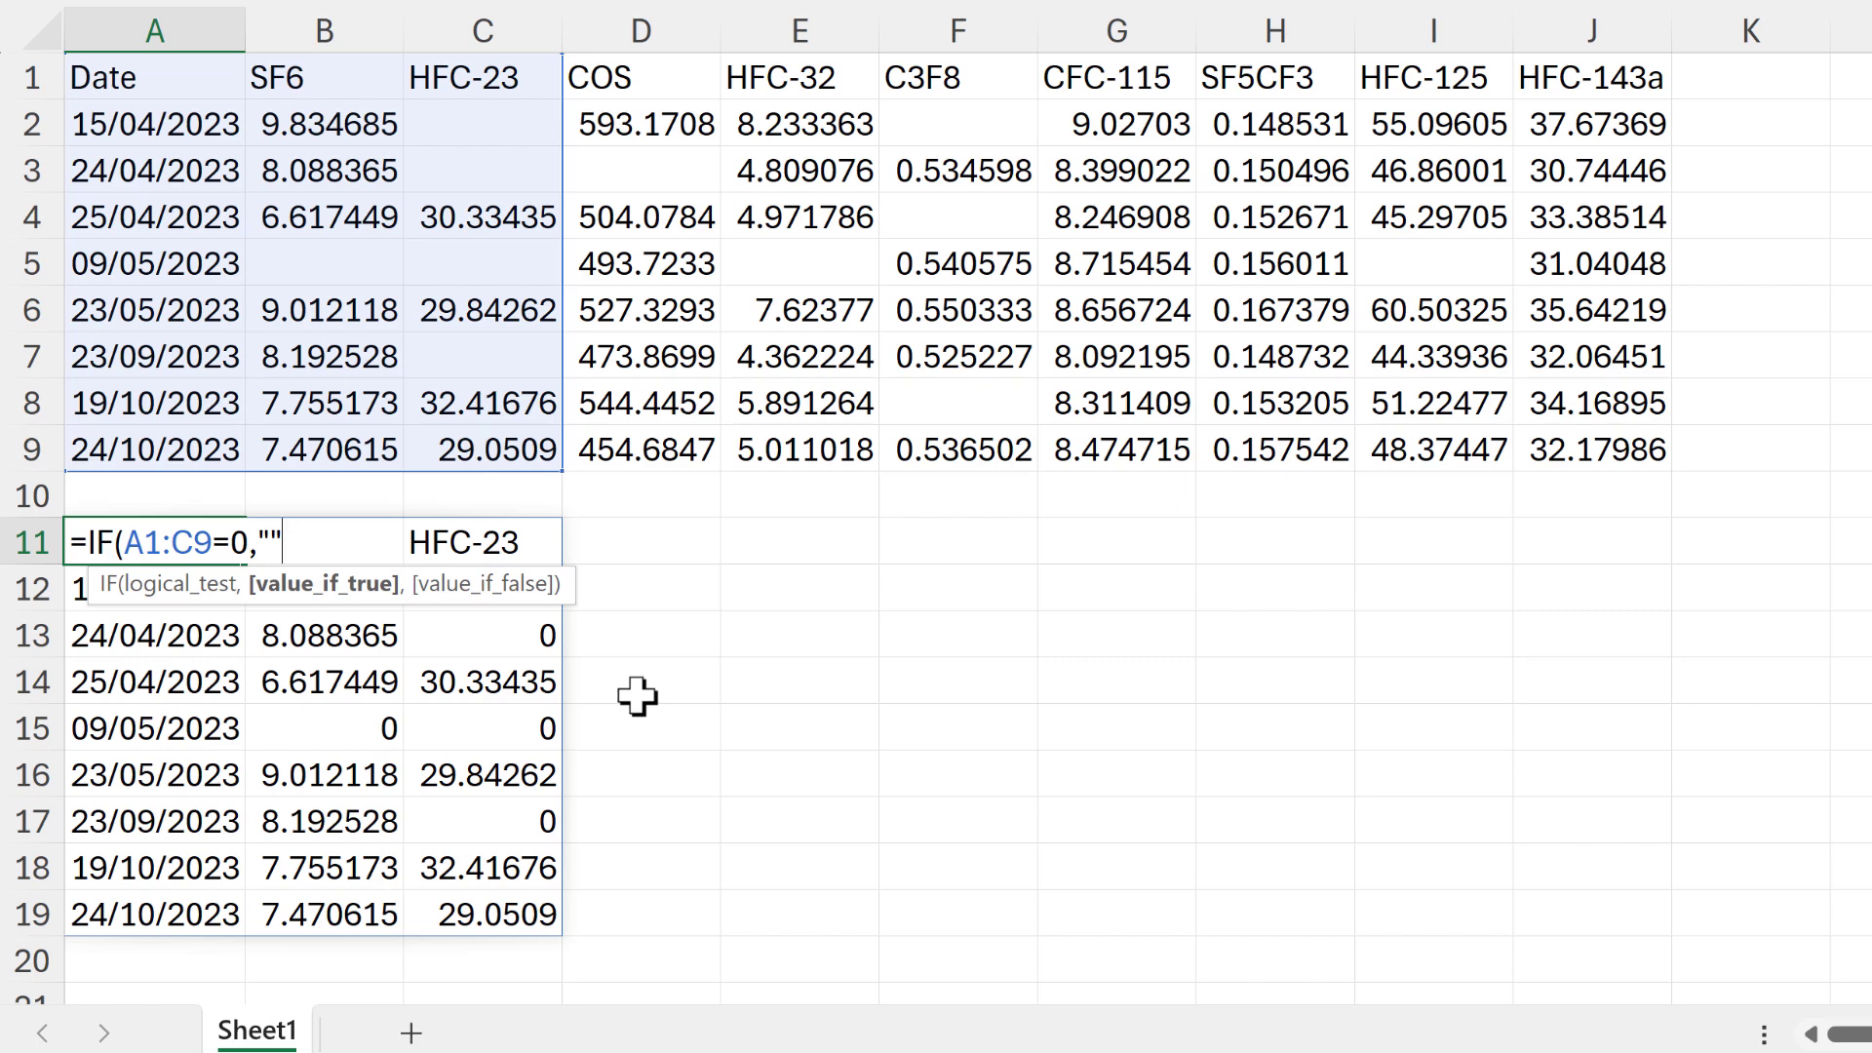
type("\"\",")
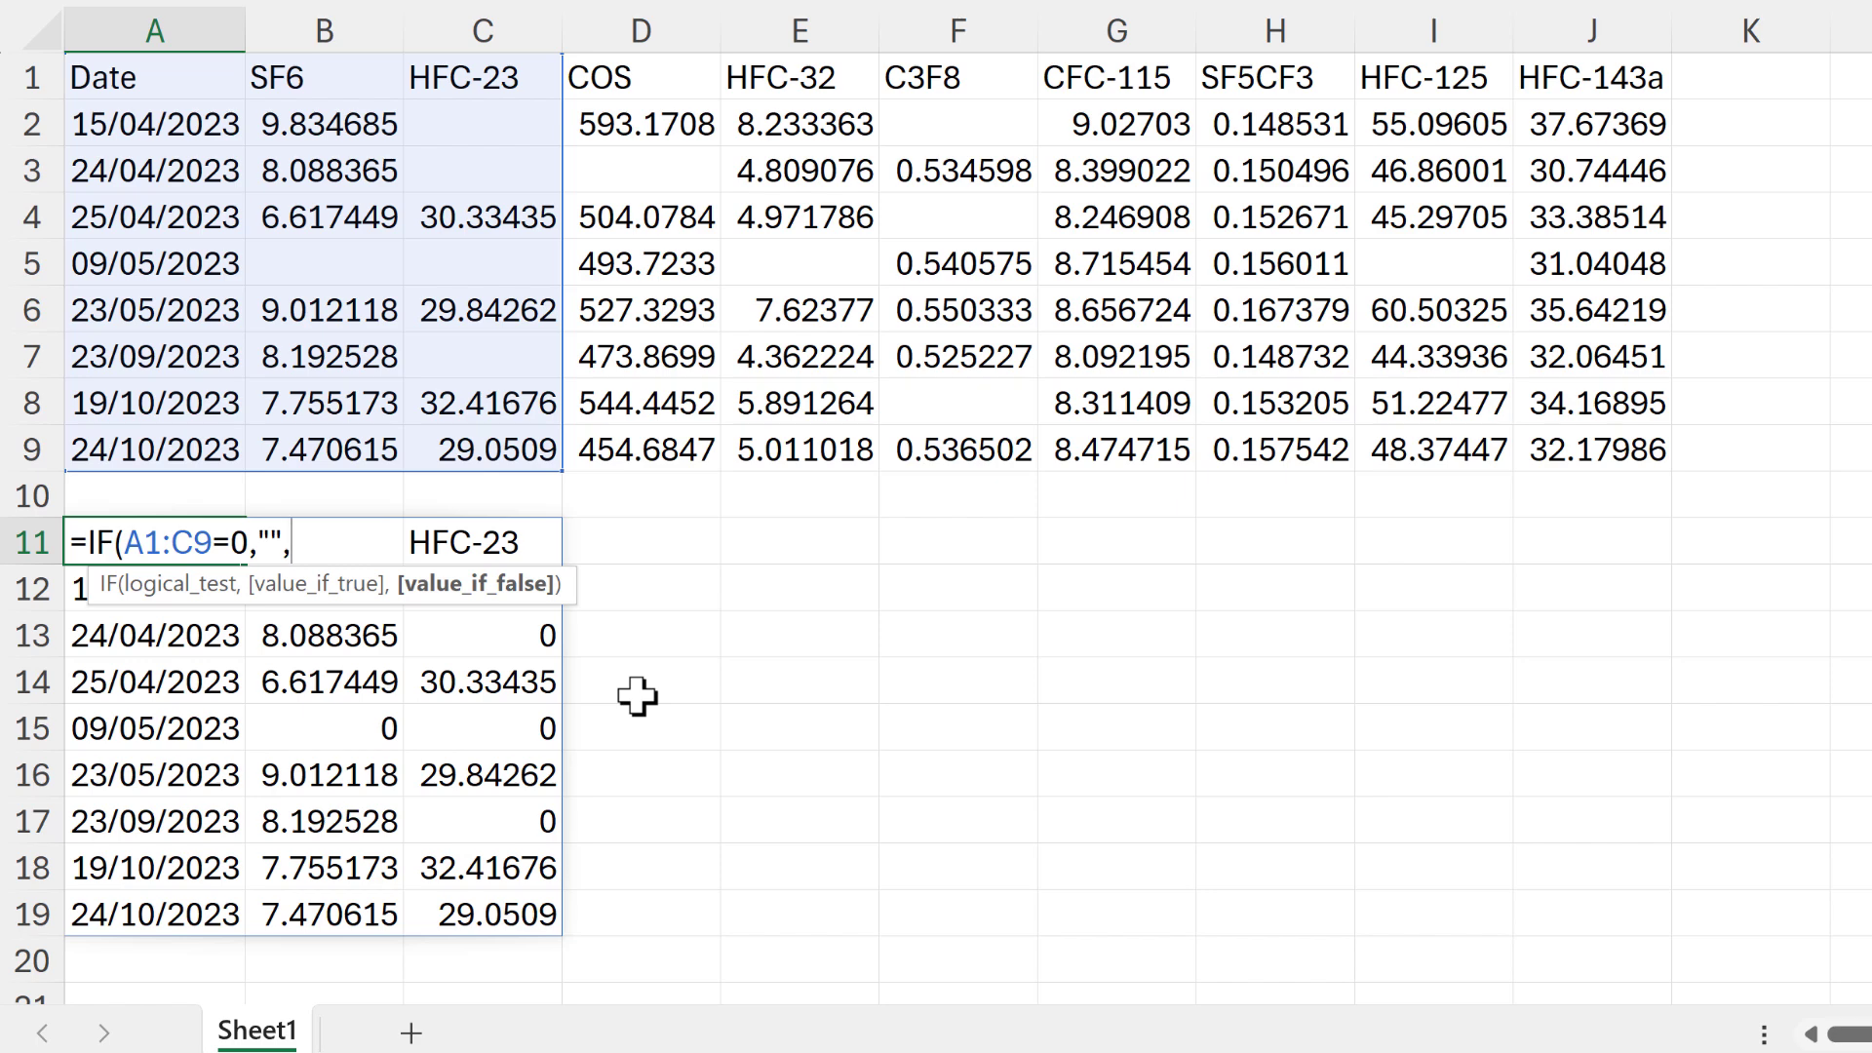
left_click_drag(167, 91, 477, 434)
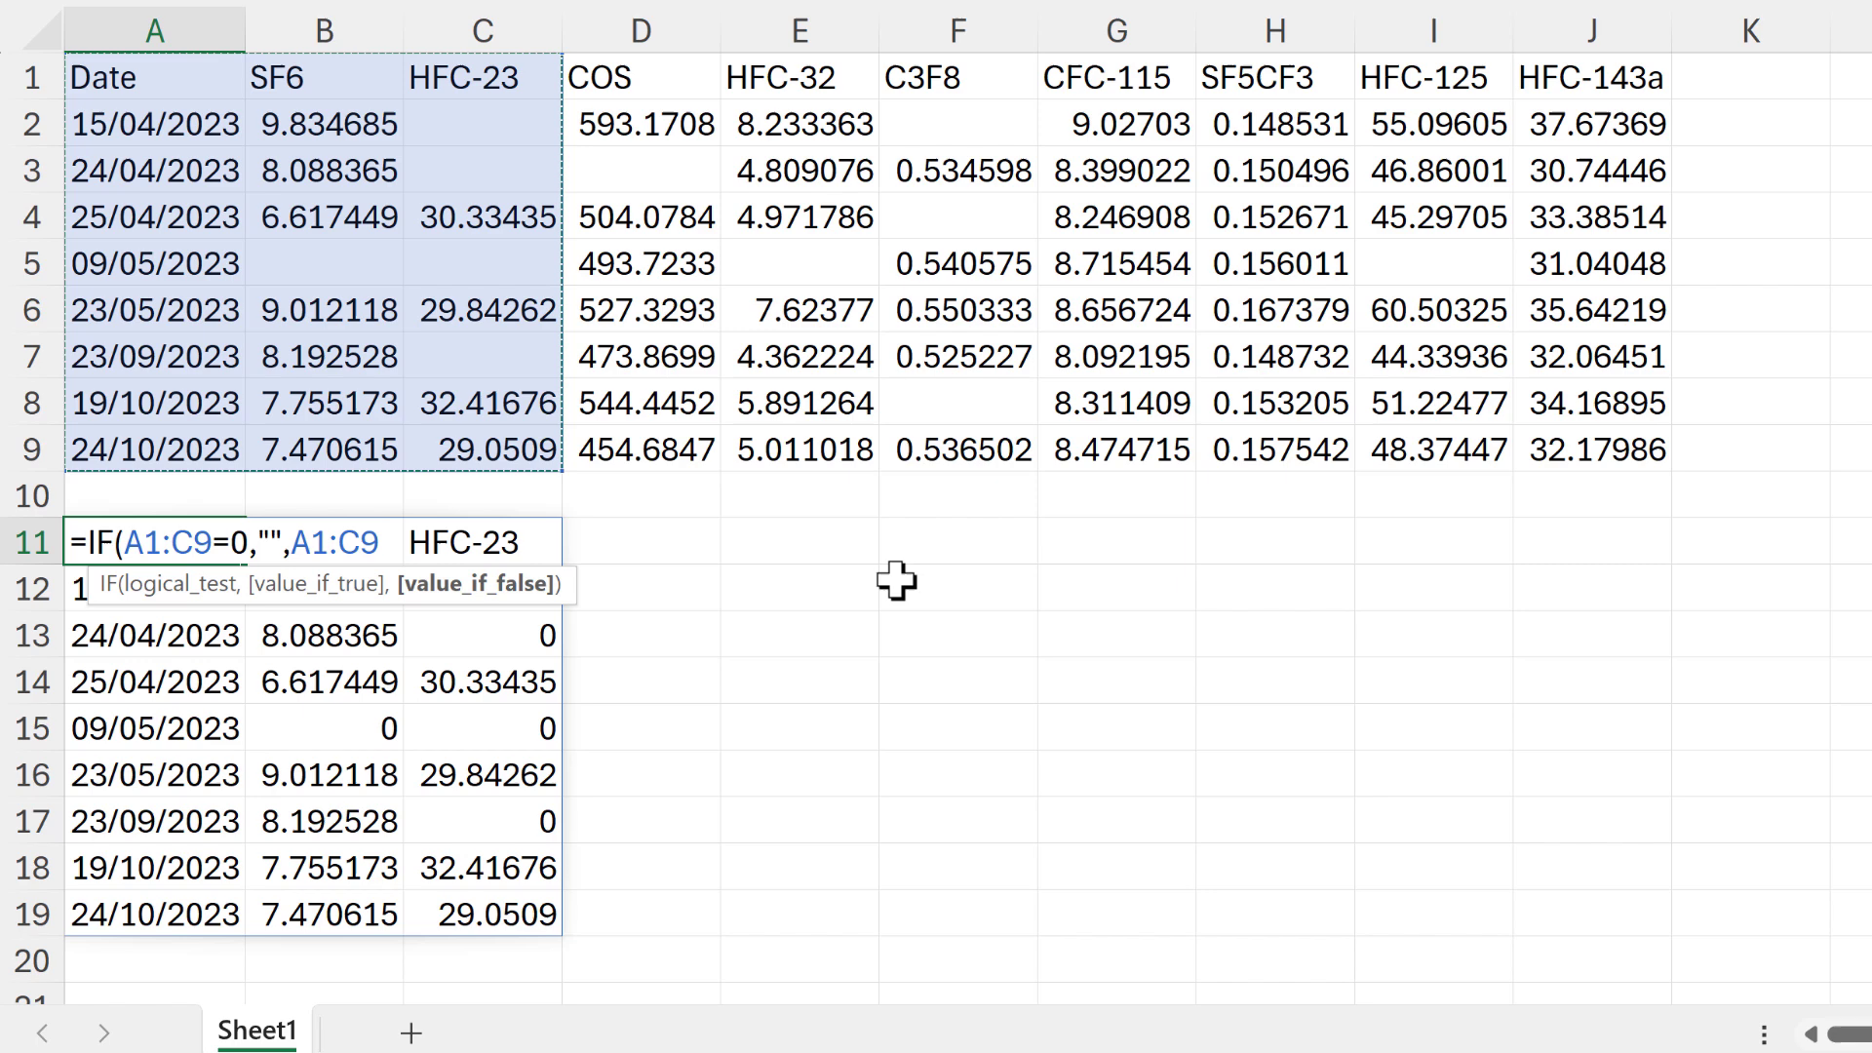
type(")")
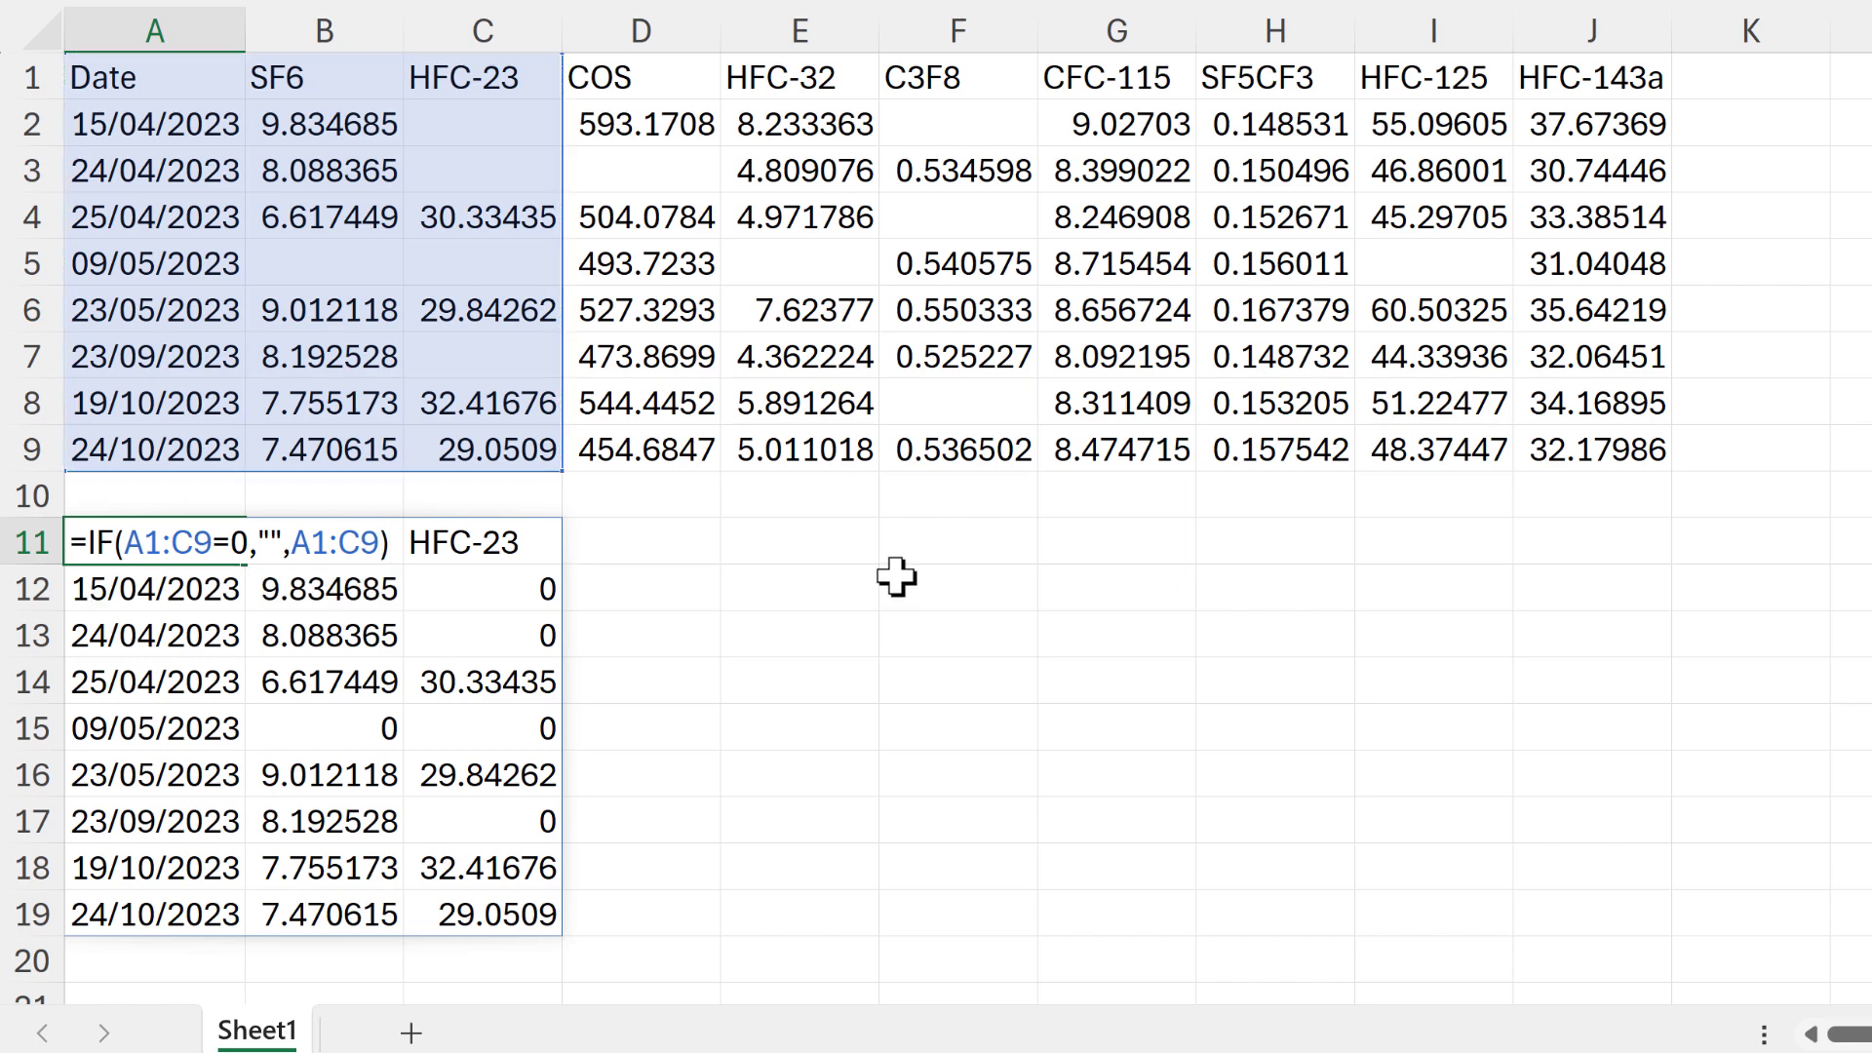
key("Return")
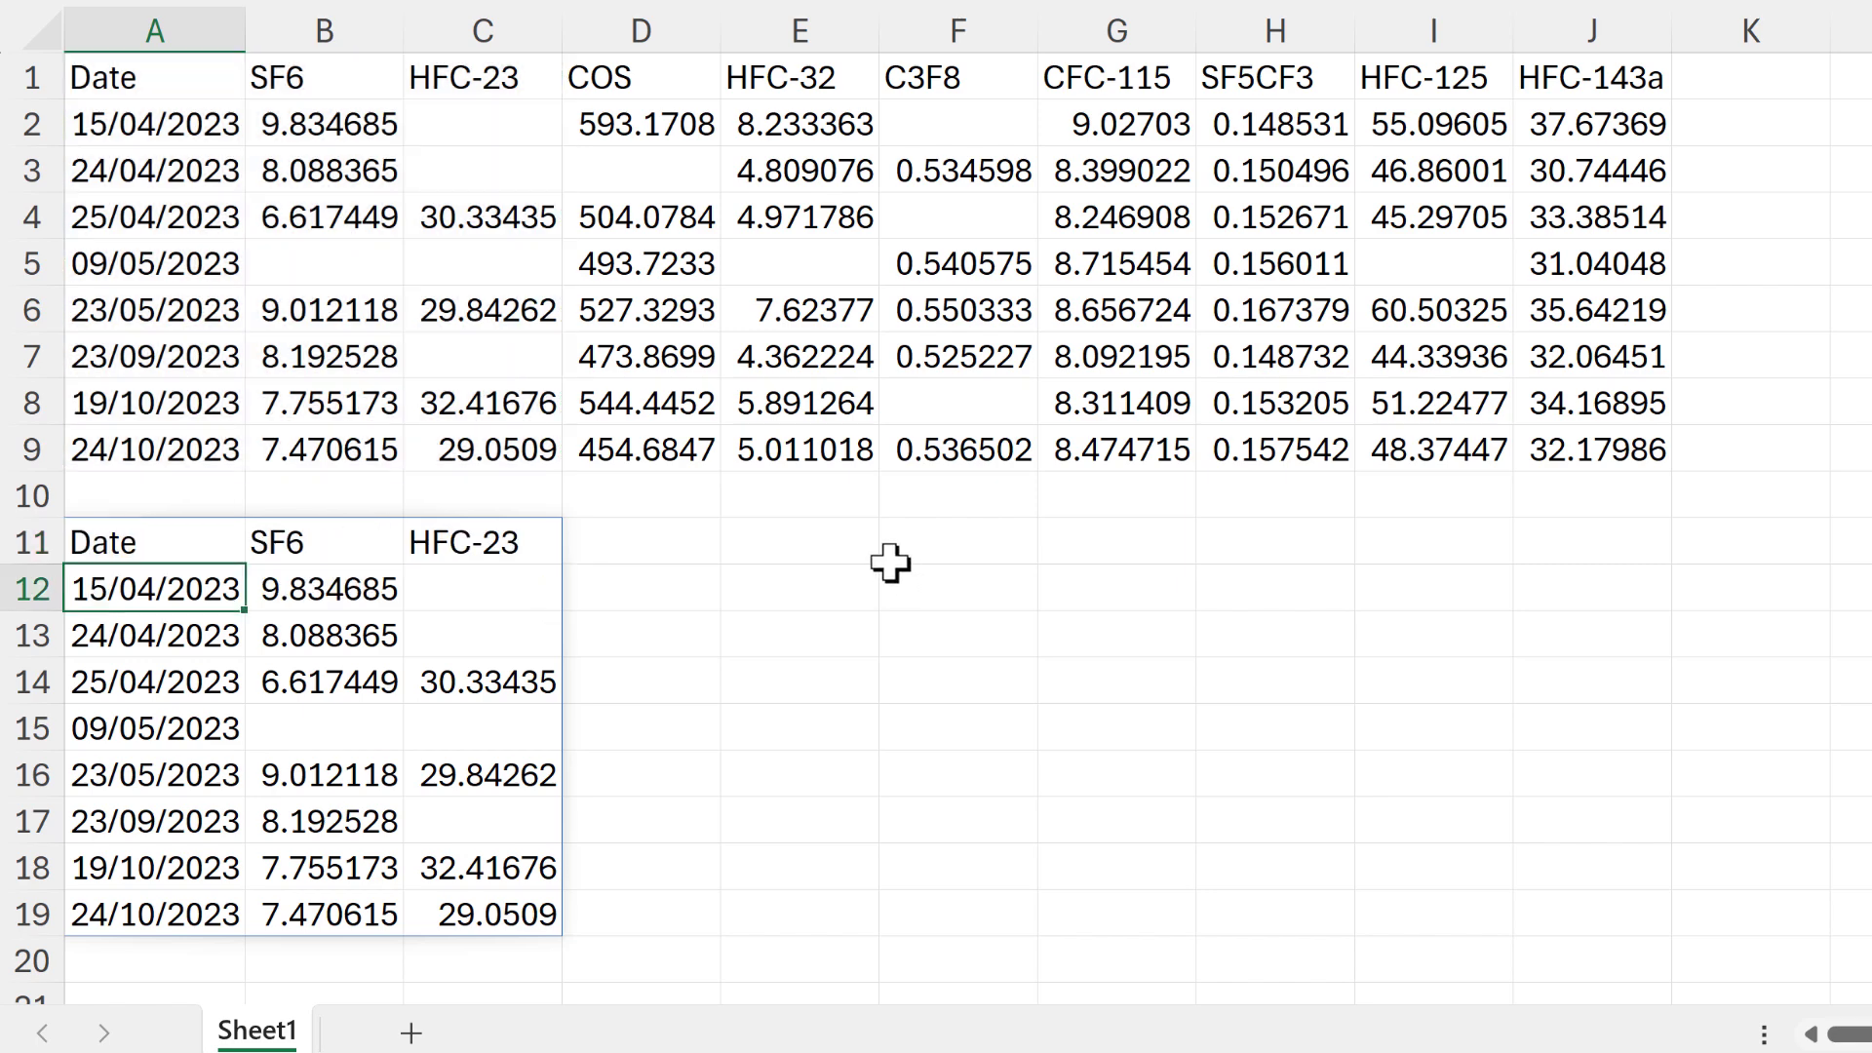
- Check that HFC-23 cells C12, C13 and C15 now look empty
left_click(527, 588)
left_click(506, 632)
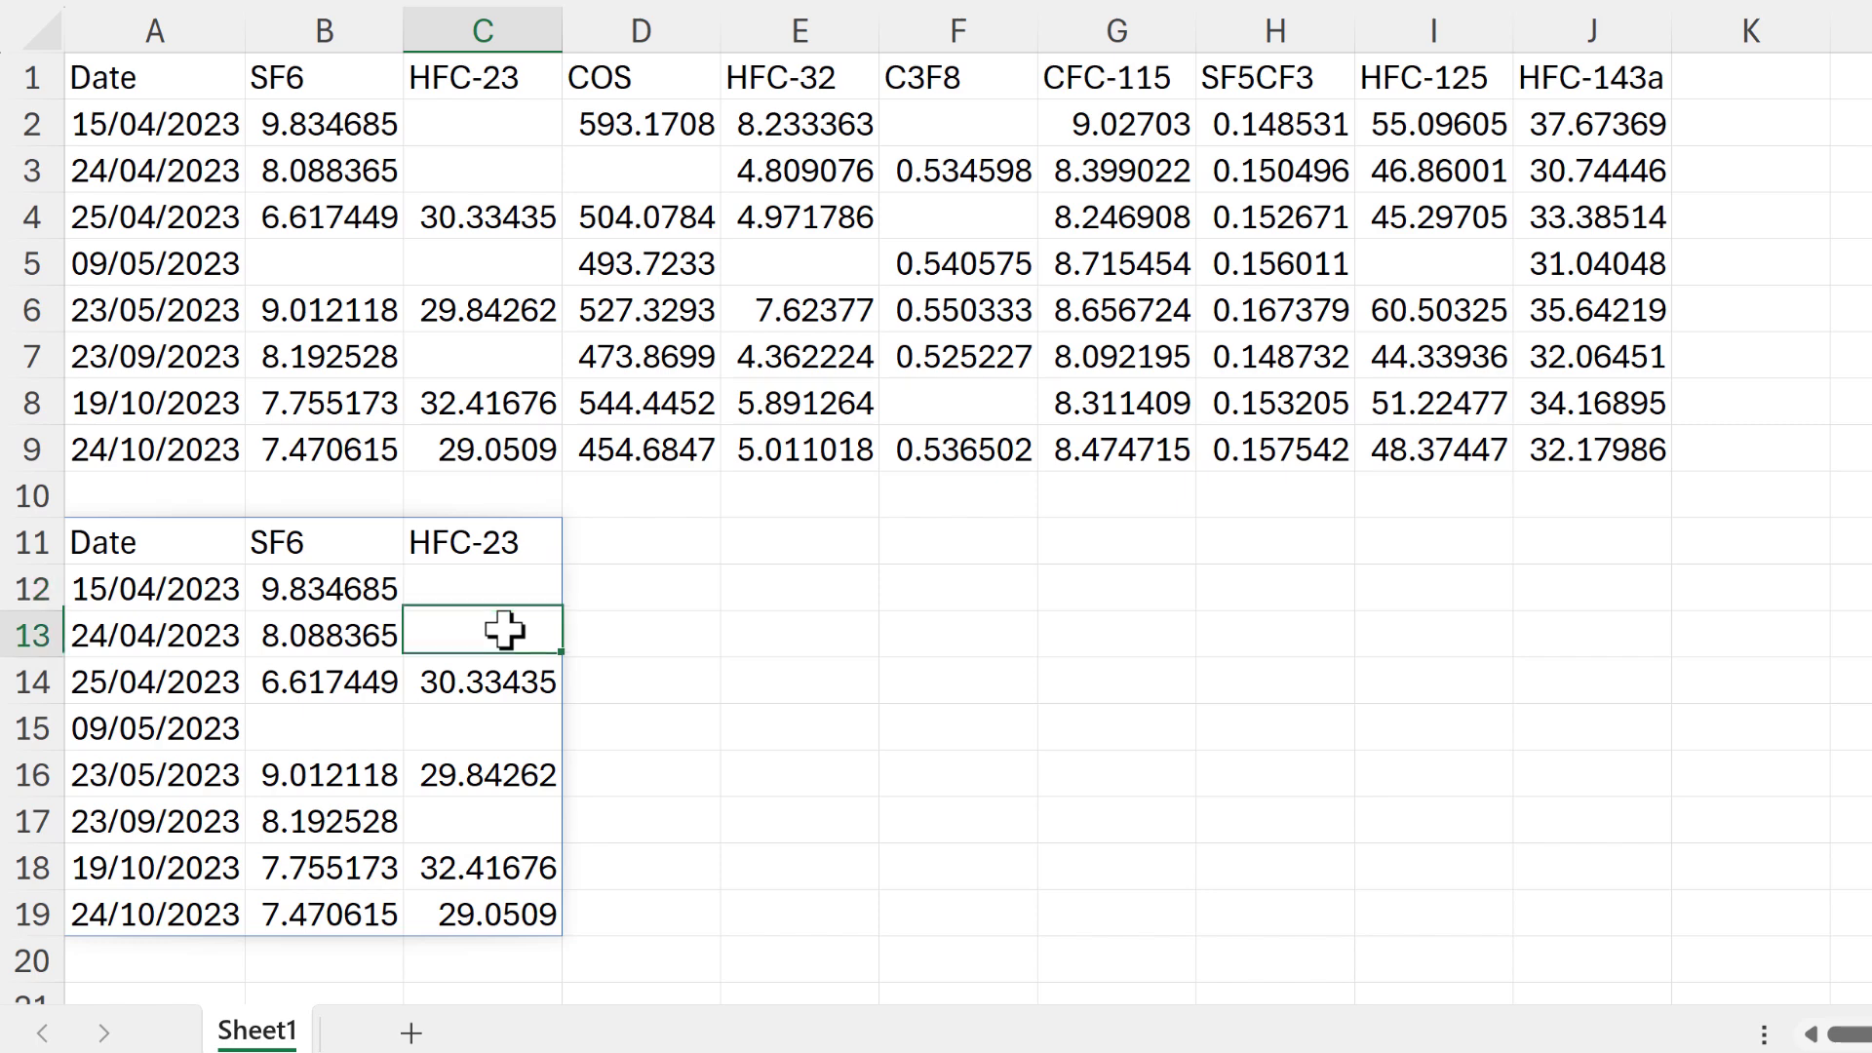
left_click(483, 720)
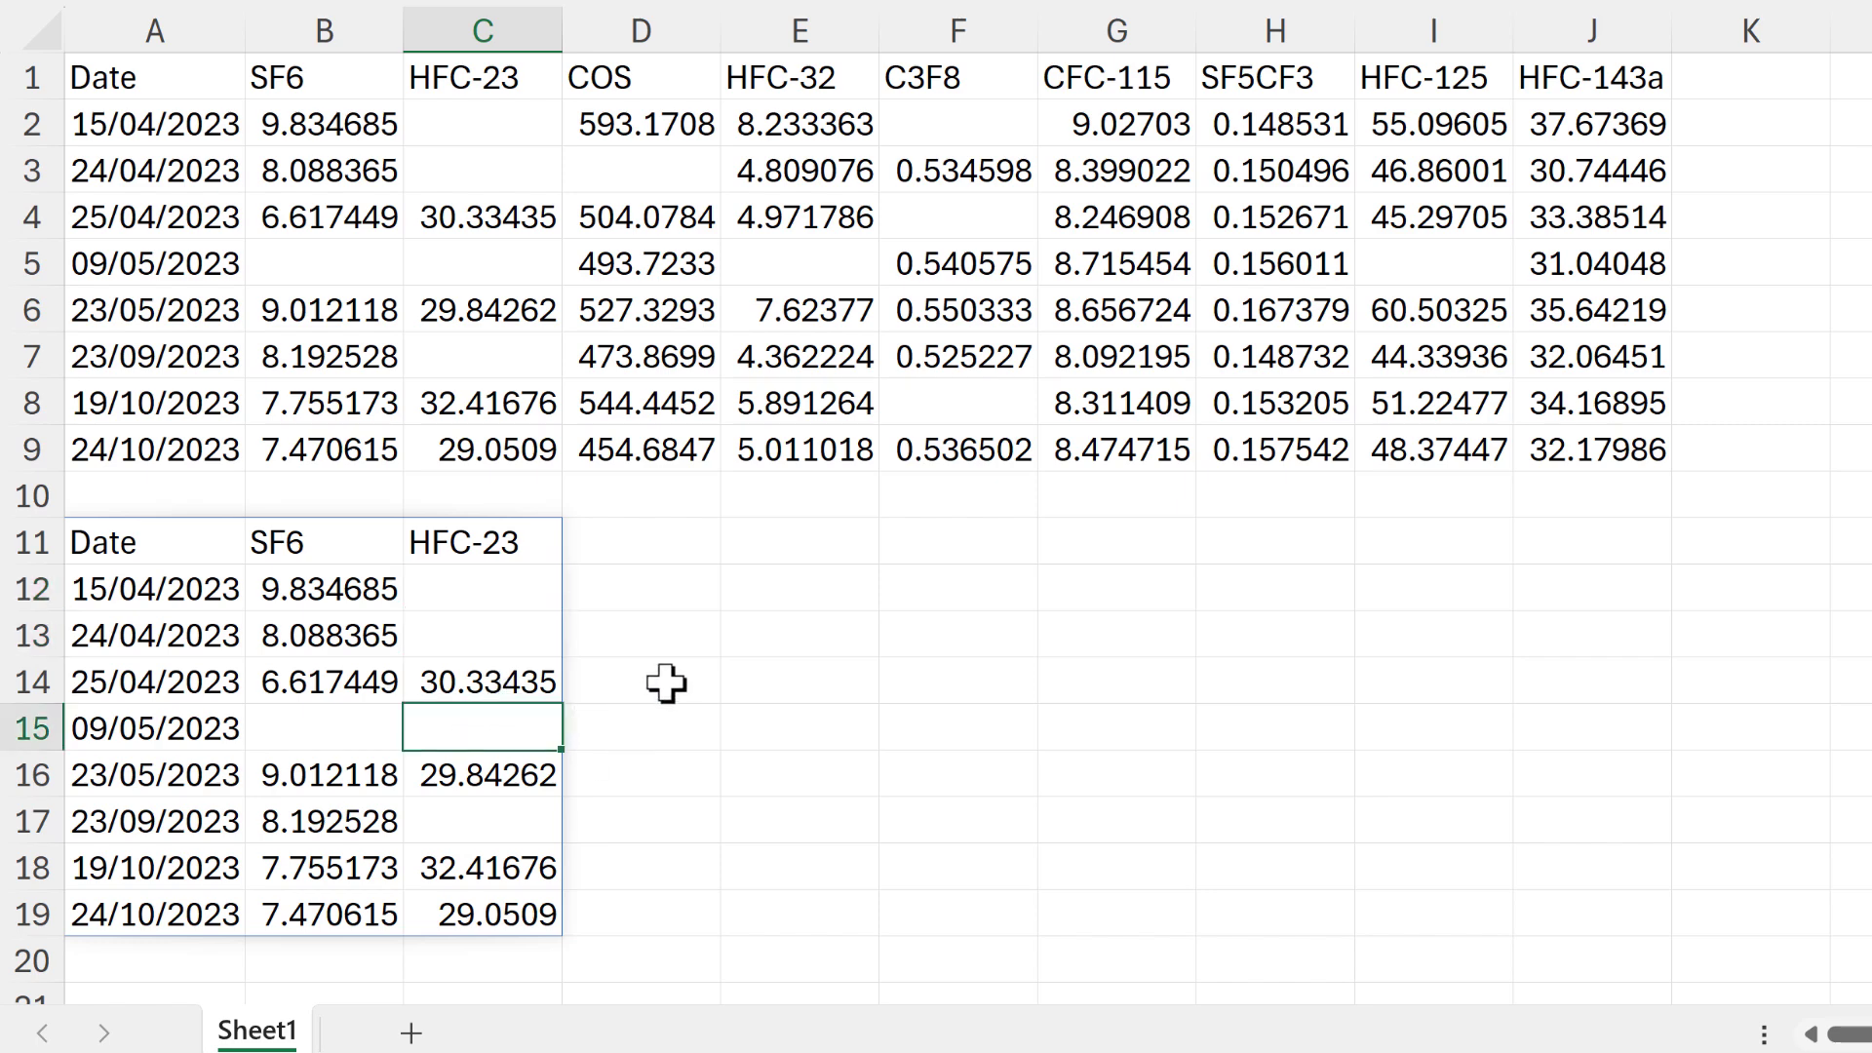
left_click(688, 546)
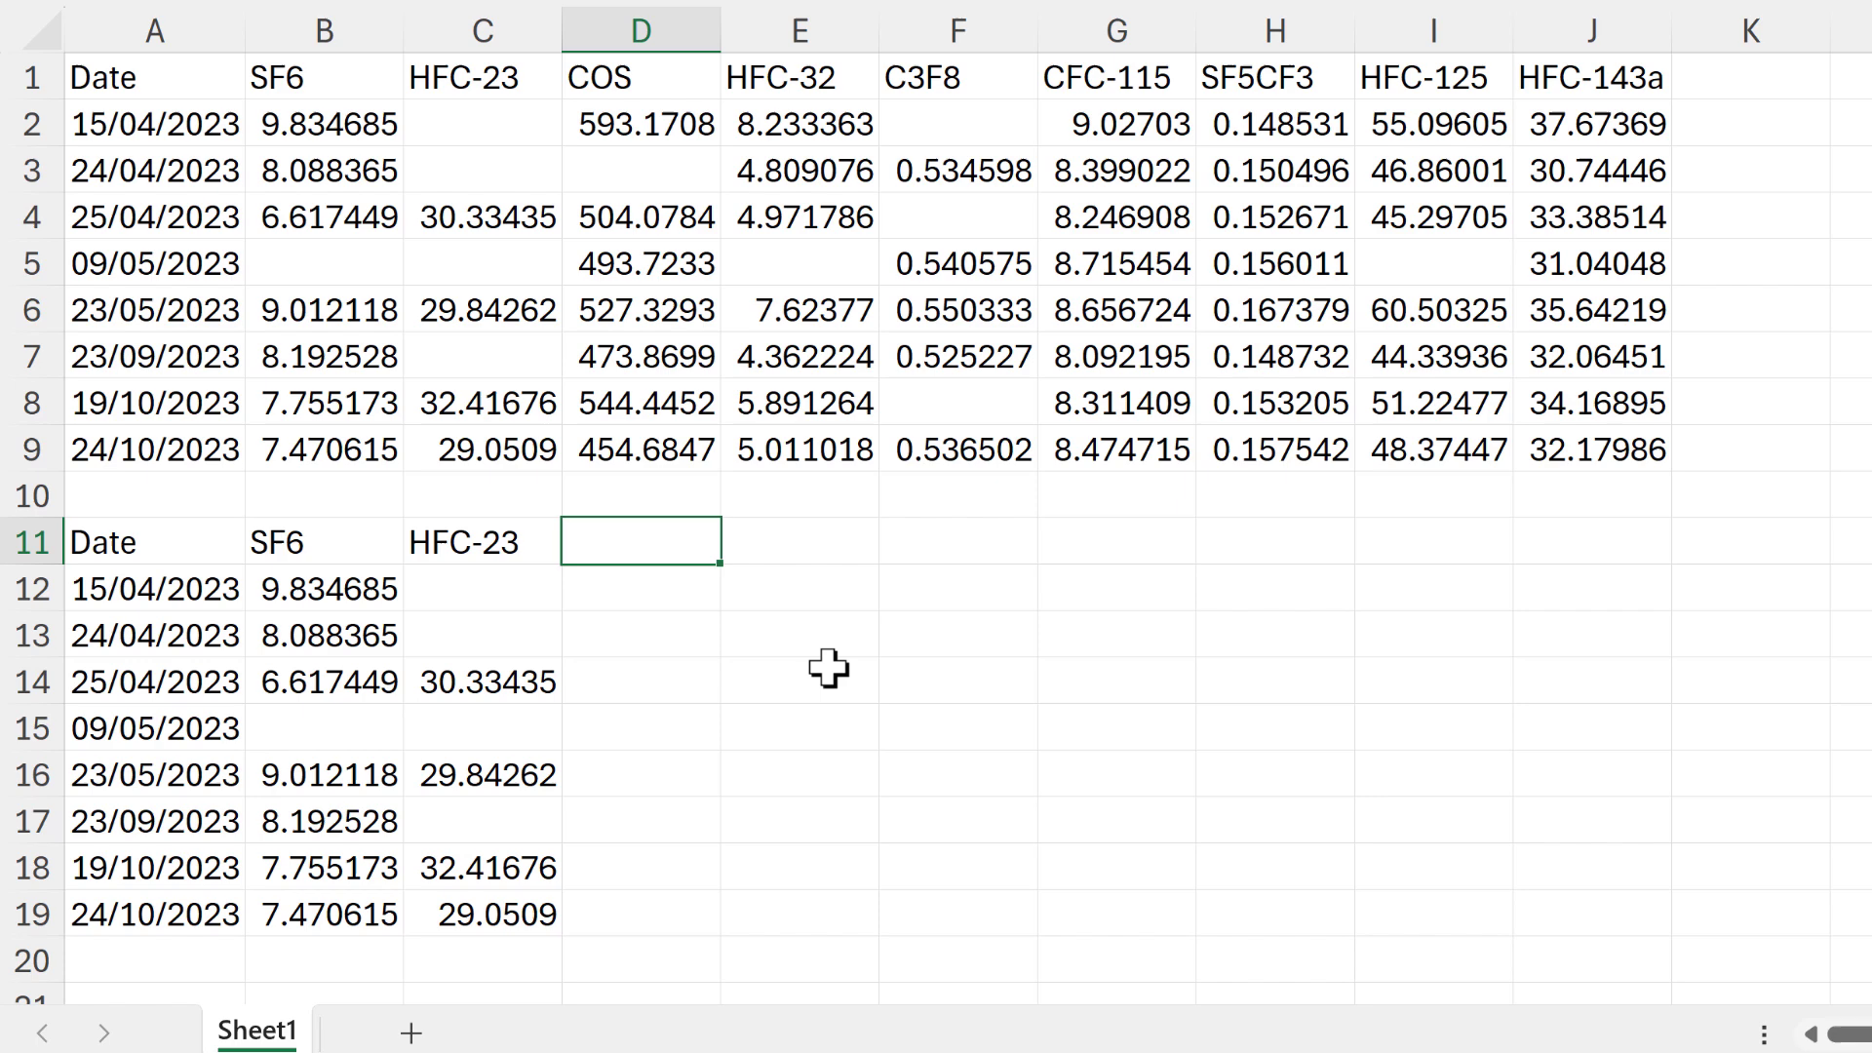
- Enter =ISBLANK(C11) in D11 and fill it down to D19, giving FALSE everywhere
type("=isb")
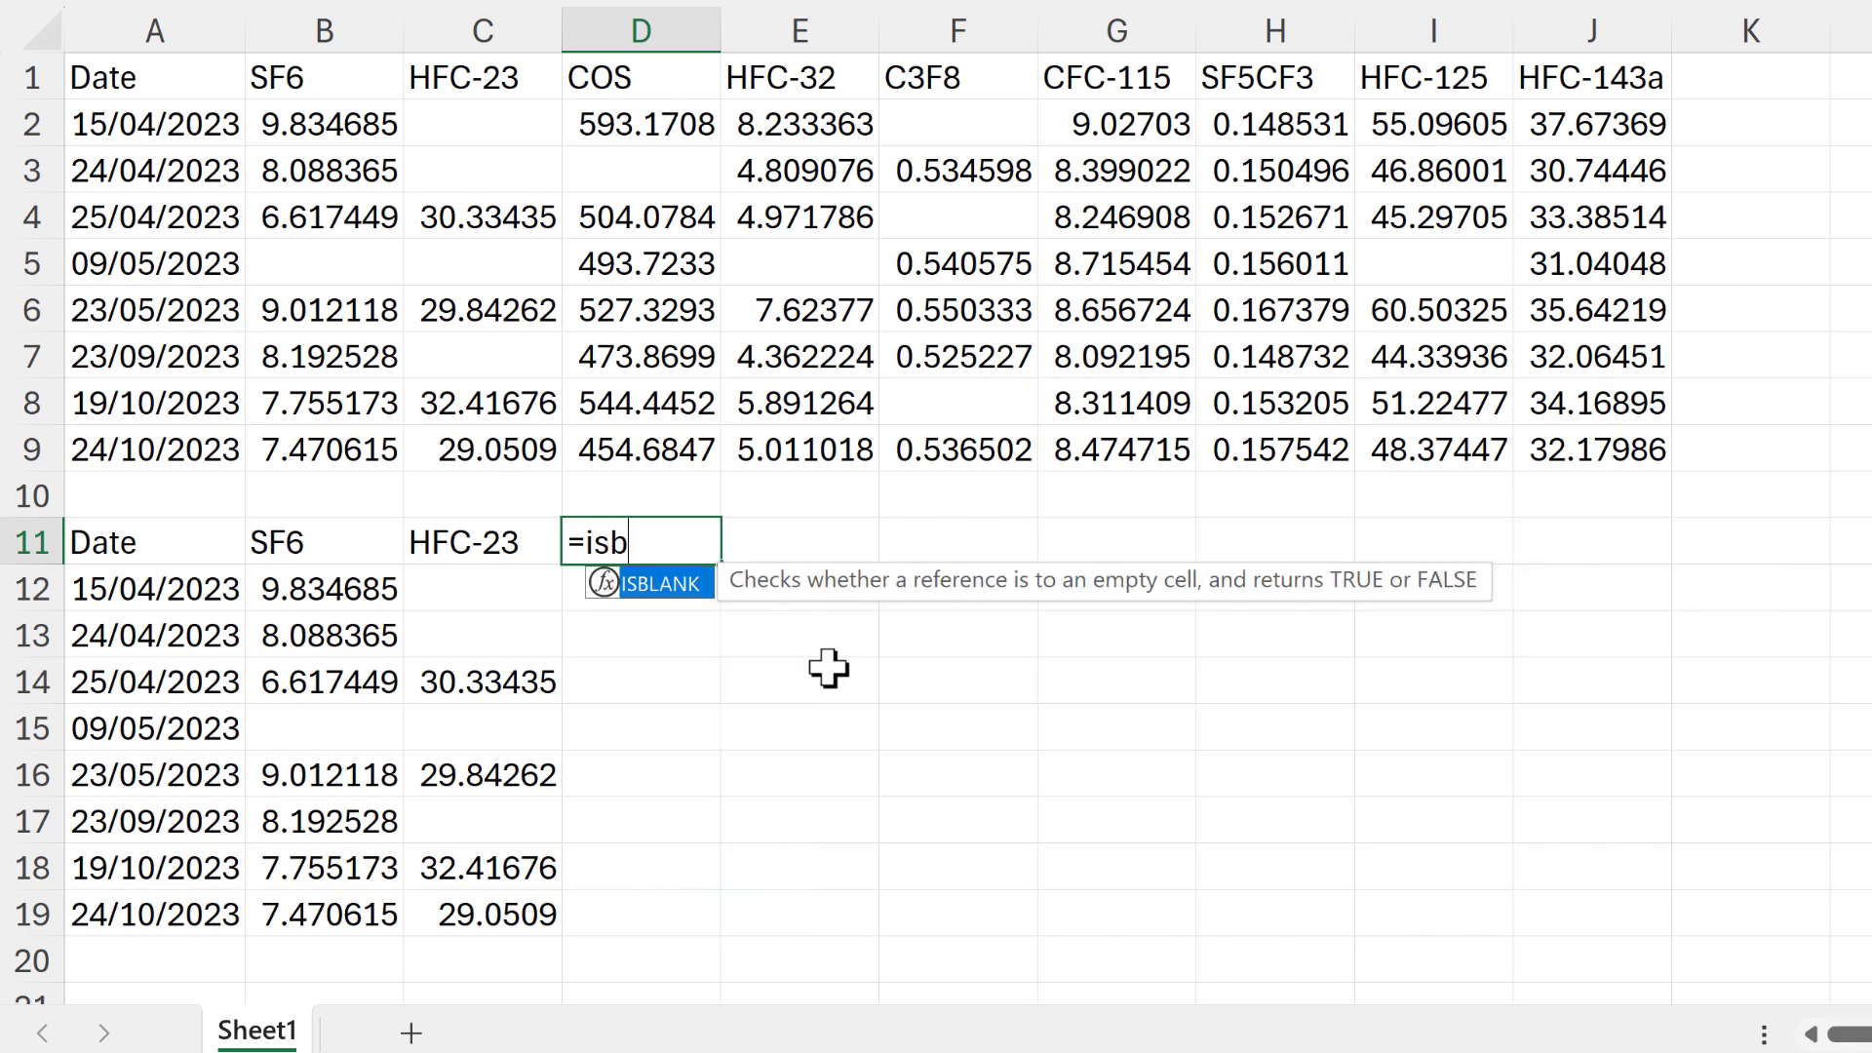
type("lank")
key("Tab")
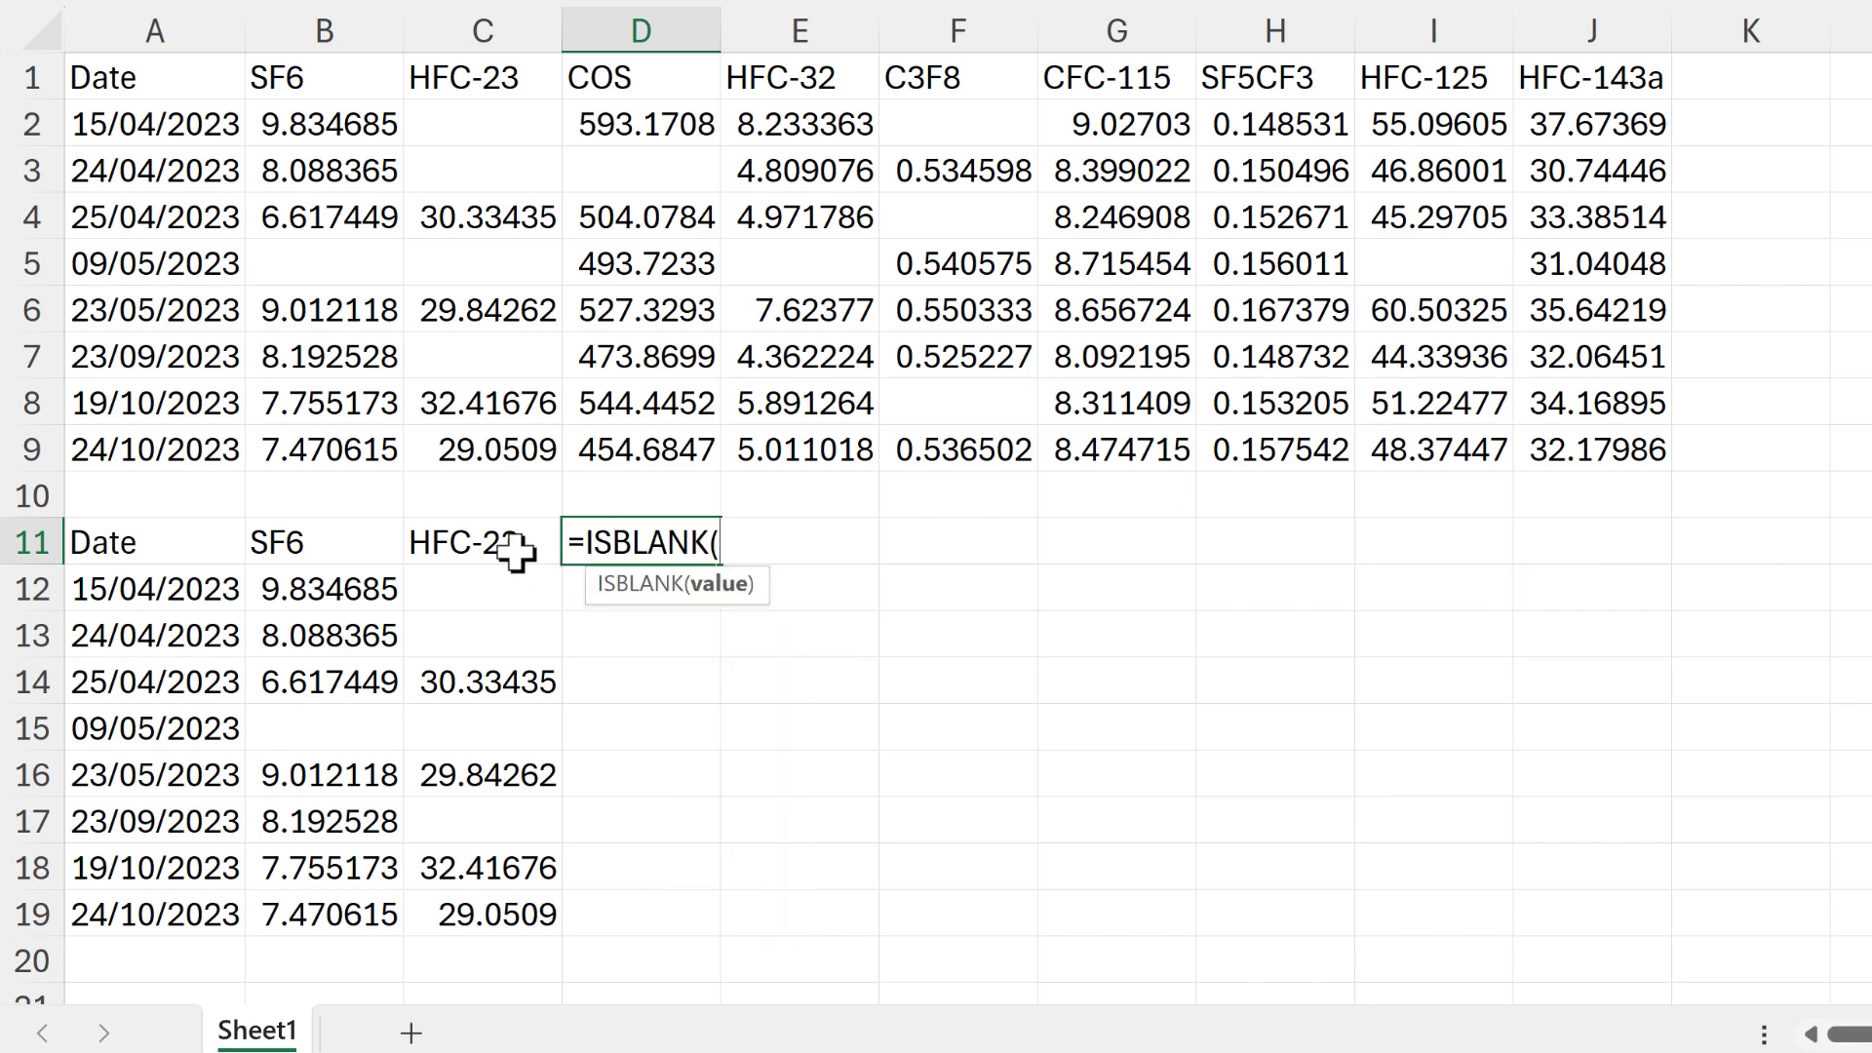
left_click(510, 551)
type(")")
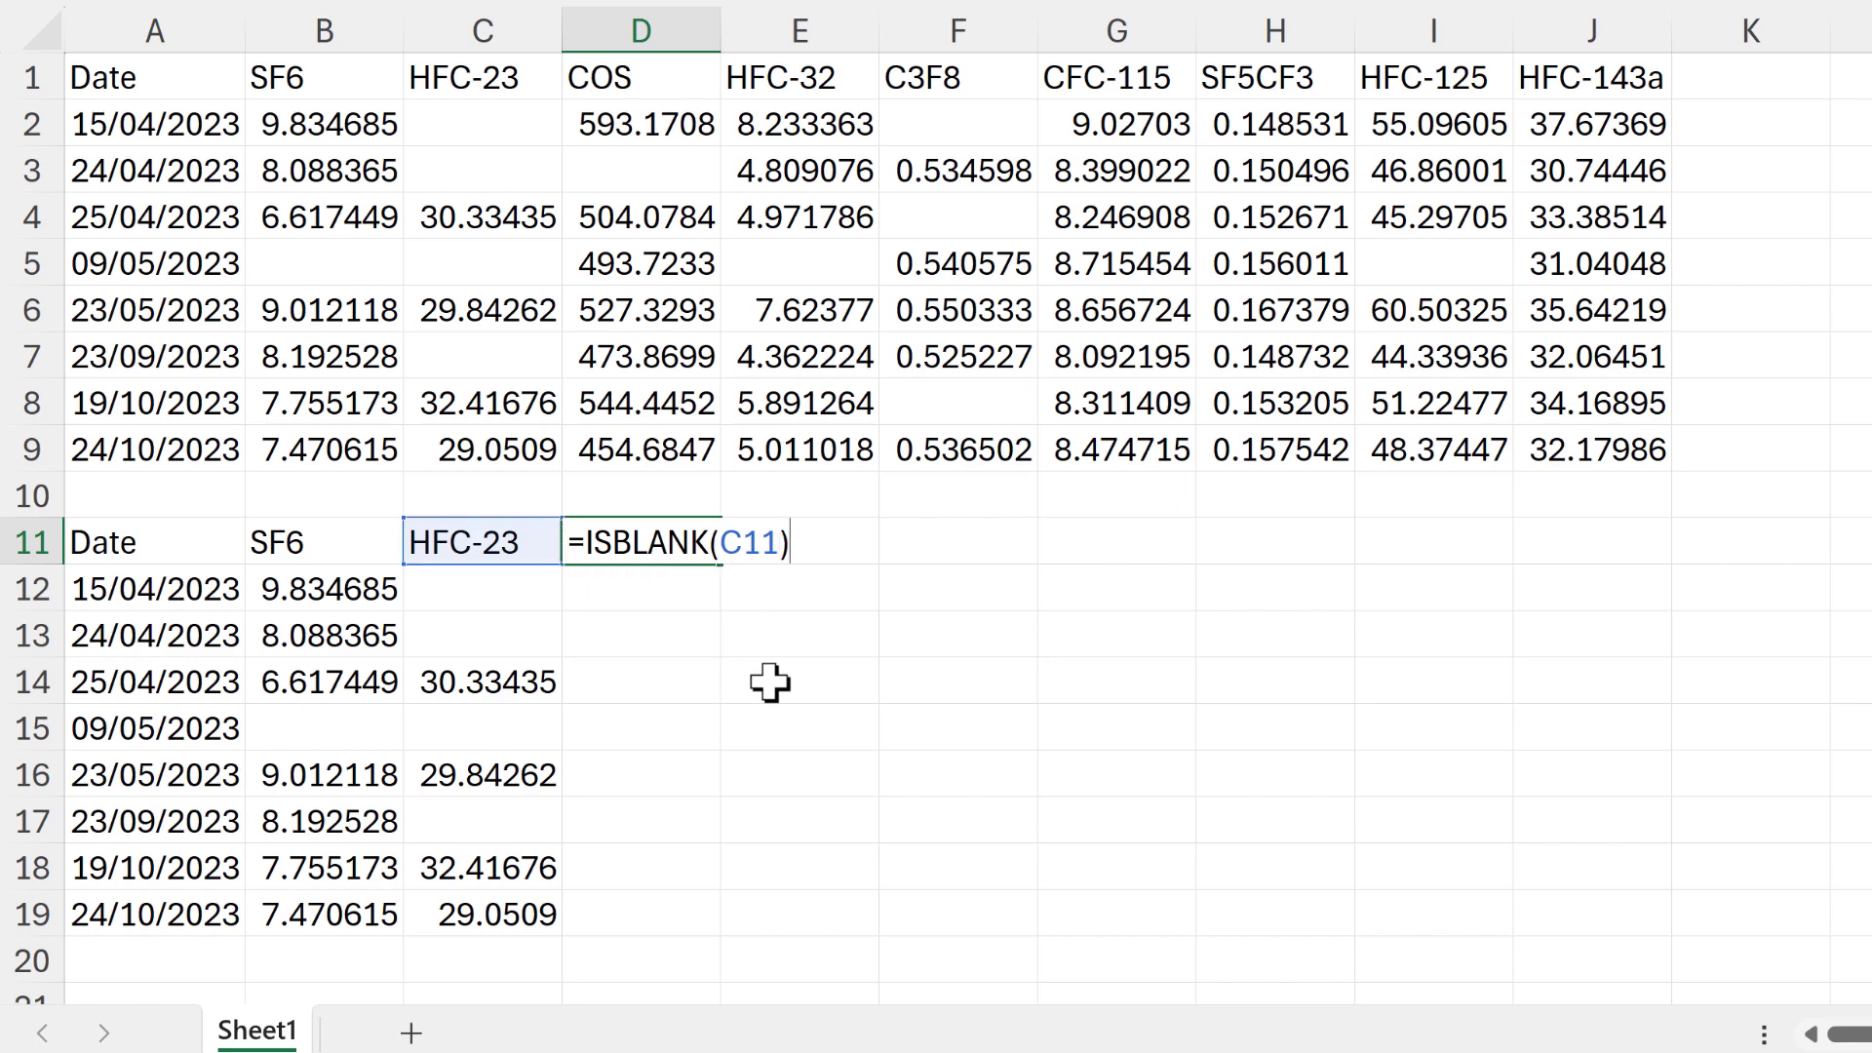
key("Return")
left_click(709, 548)
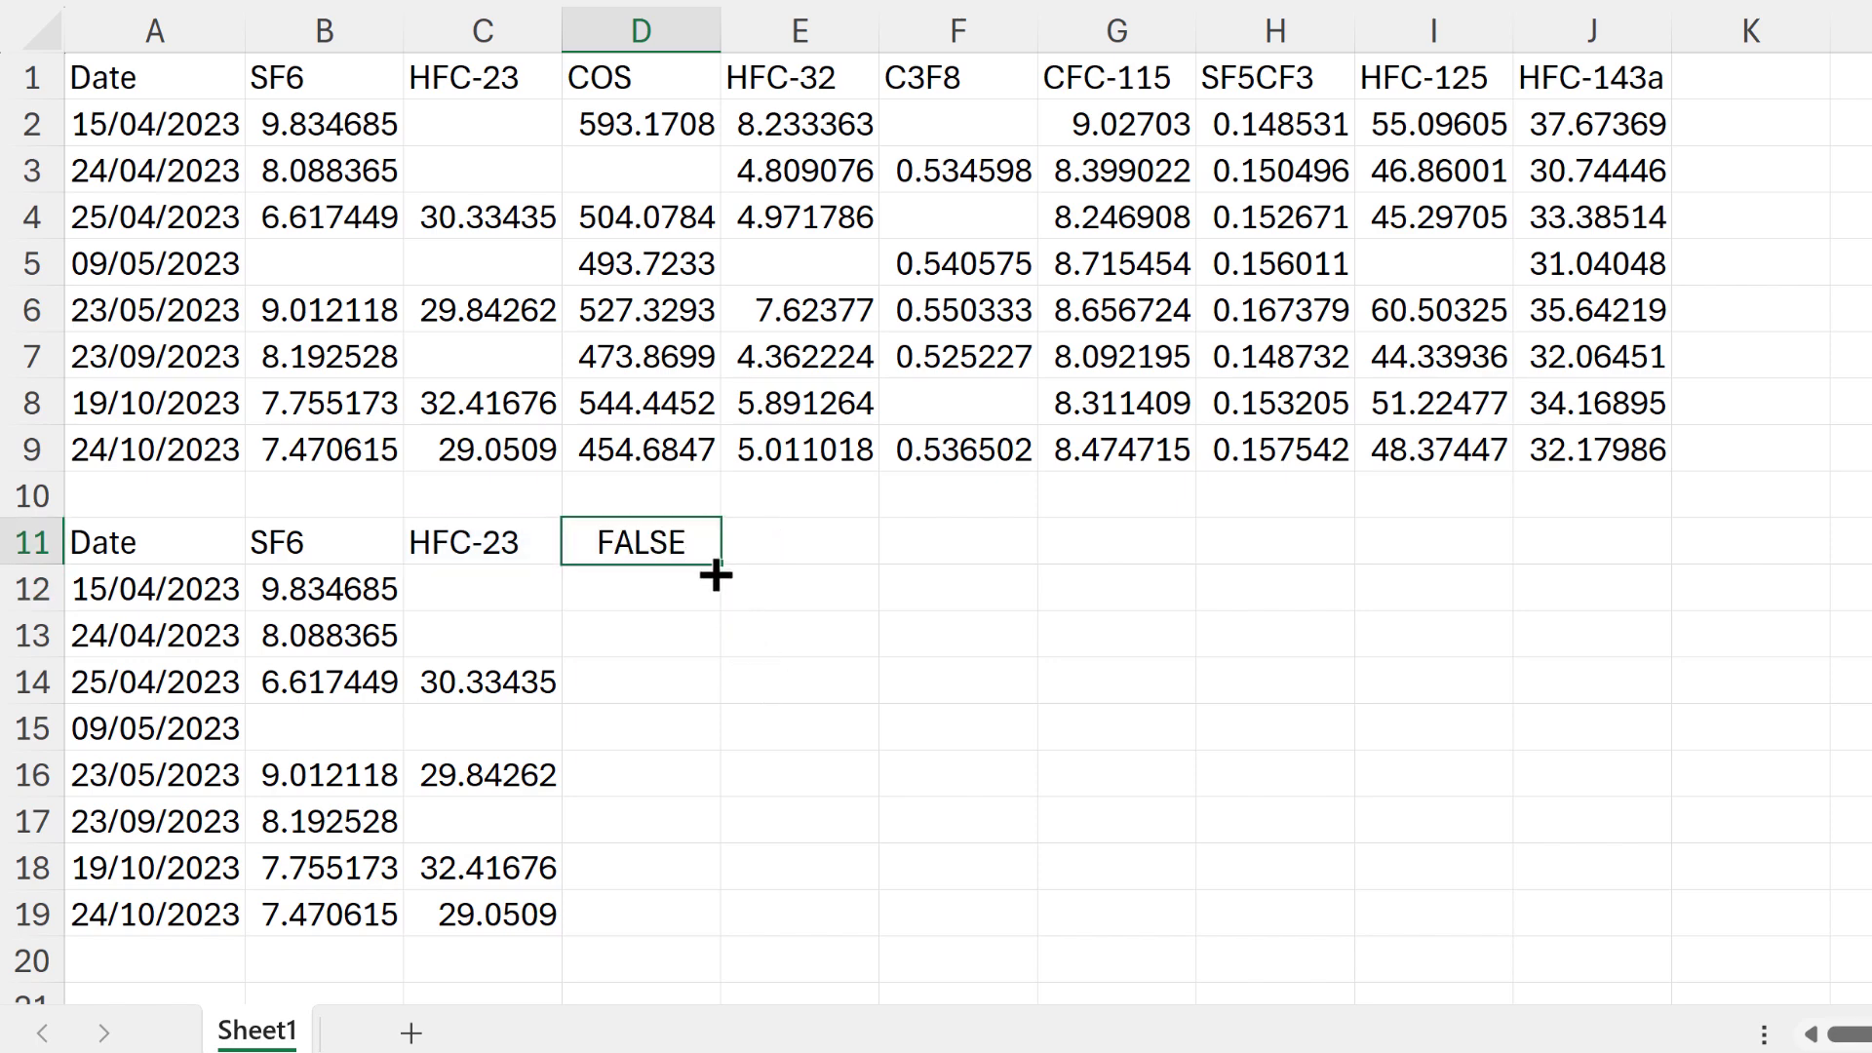
left_click_drag(719, 573, 651, 914)
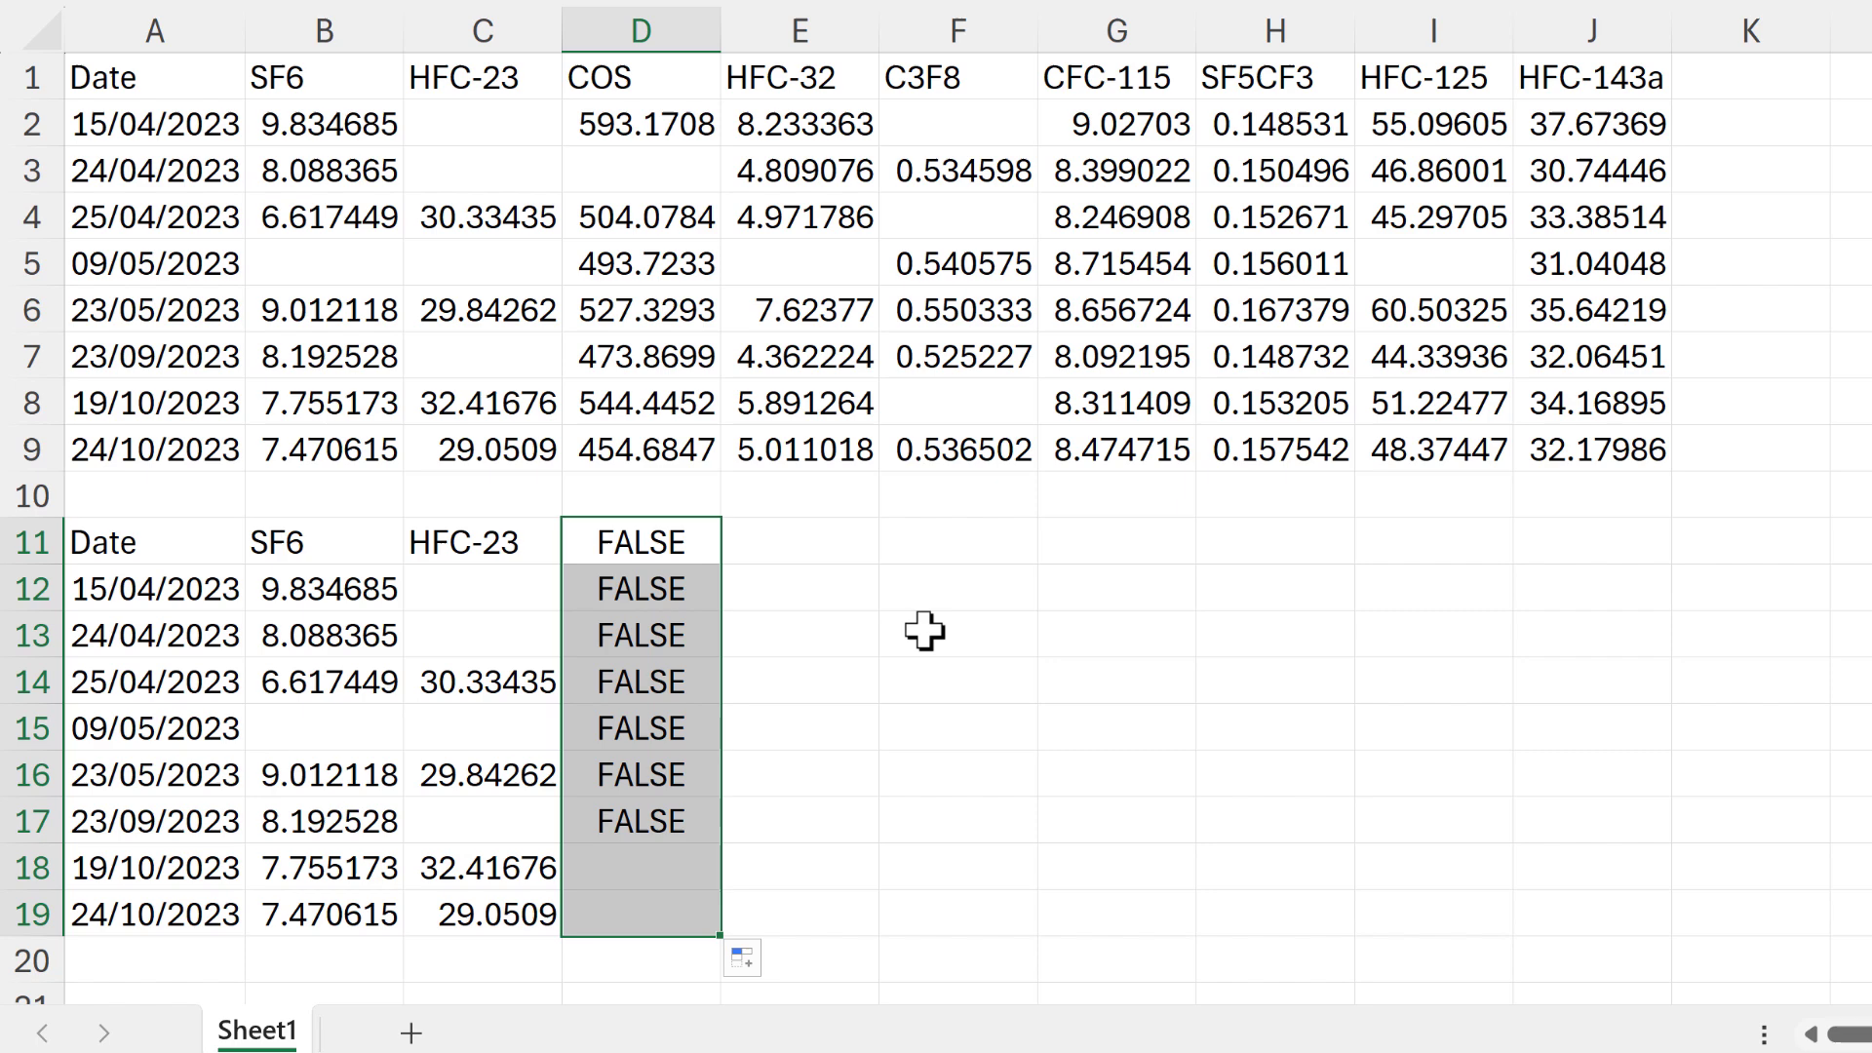
left_click_drag(510, 579, 629, 818)
- Enter =COUNTA(C11:C19) in E11, which returns 9
left_click(819, 539)
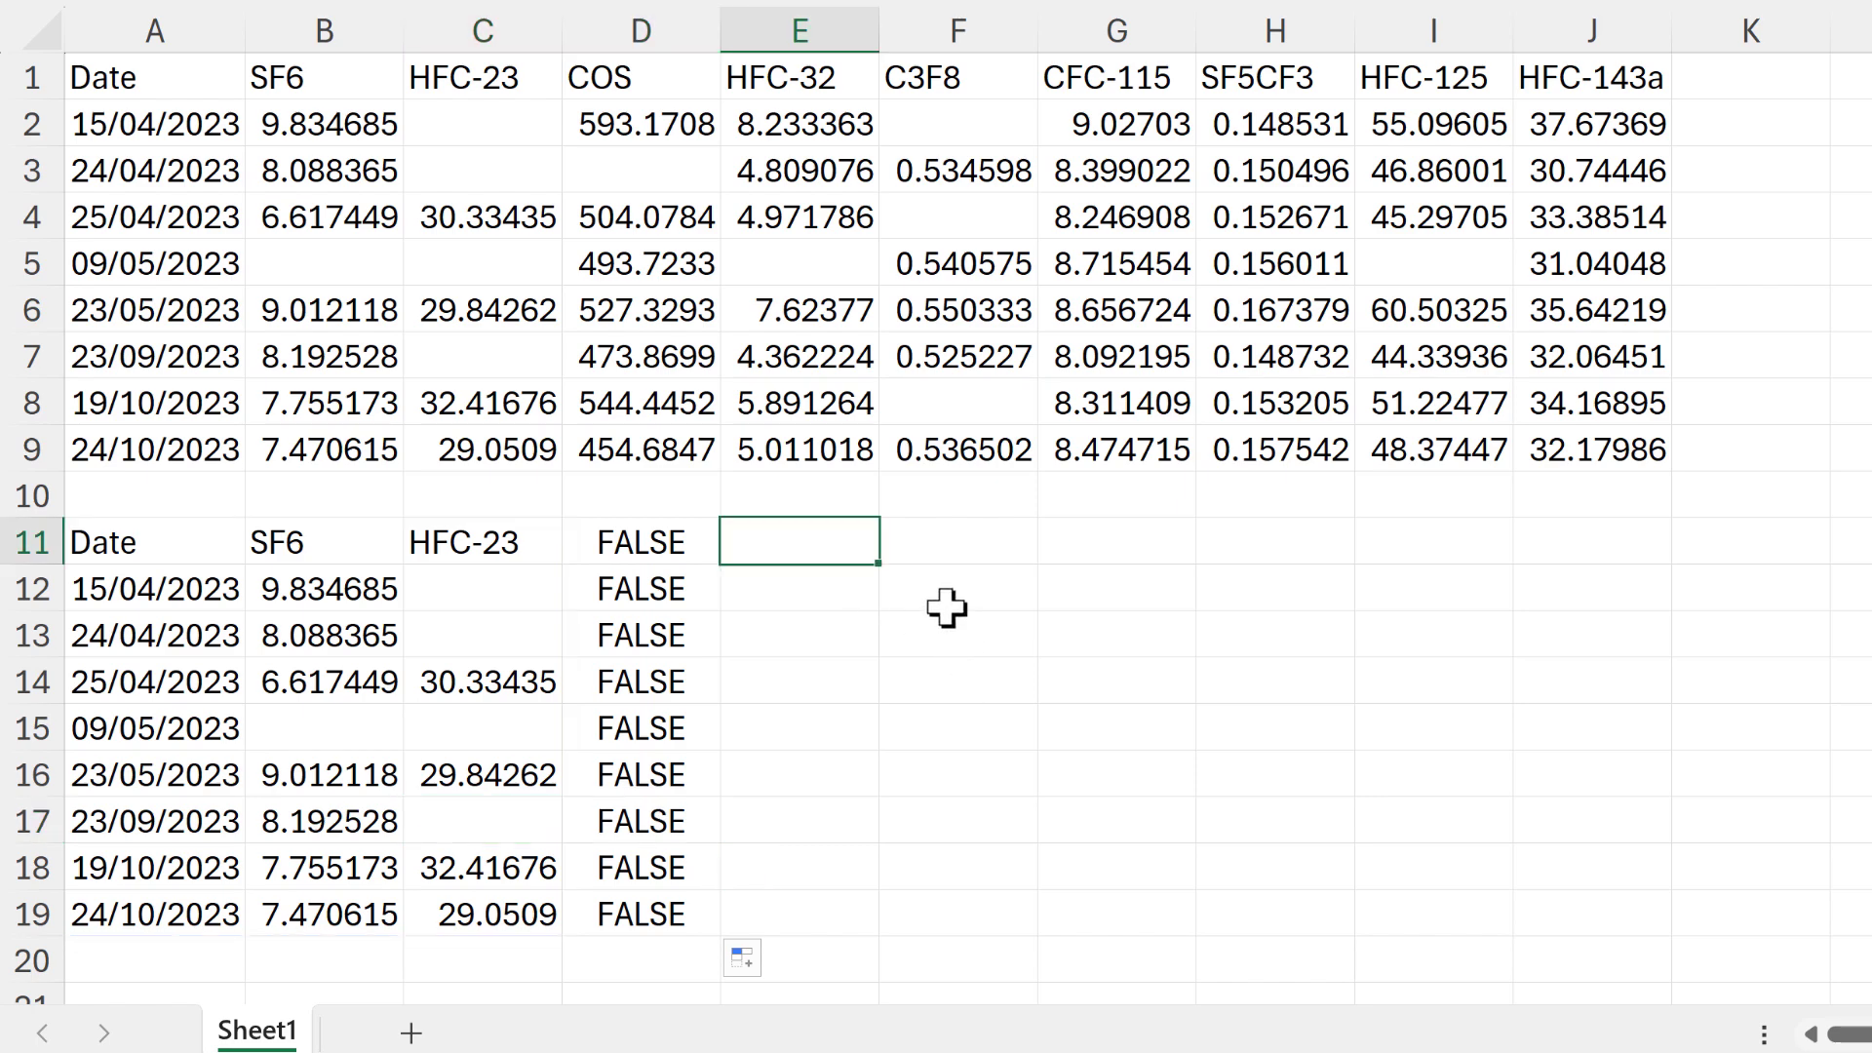
type("=counta")
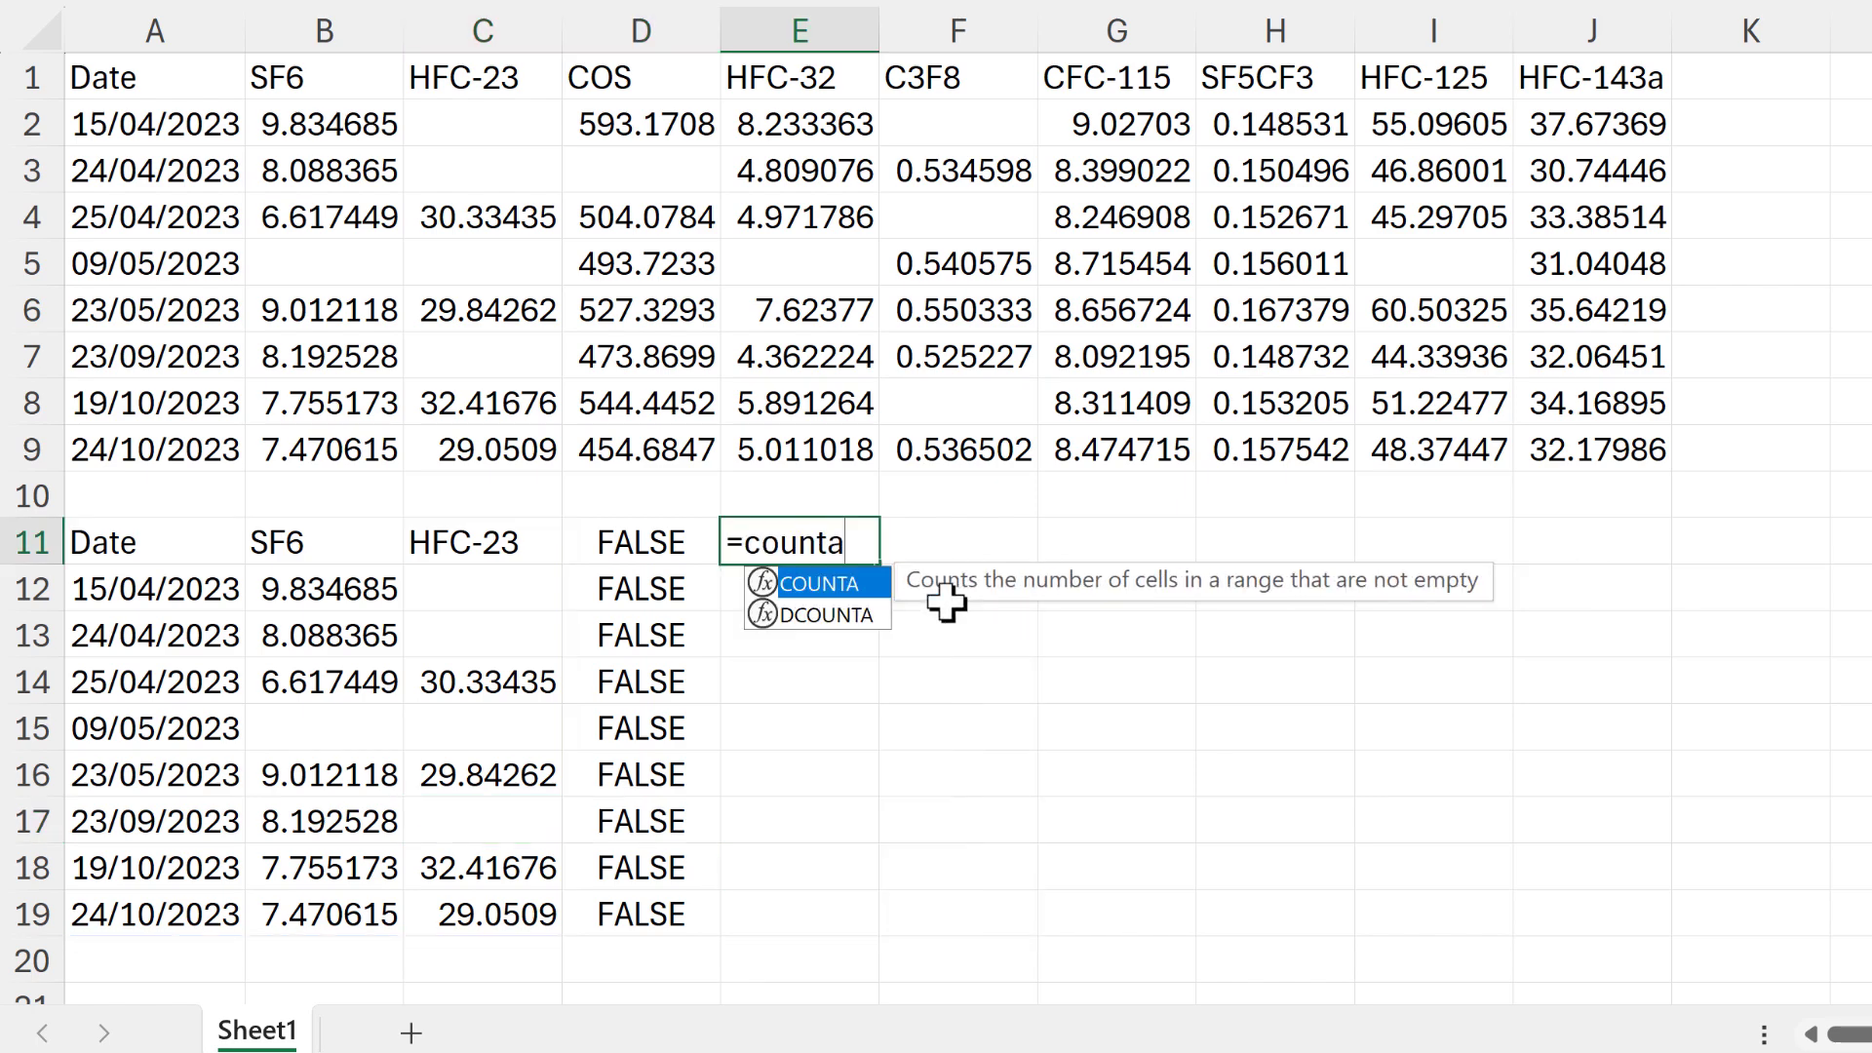
key("Tab")
left_click_drag(531, 542, 507, 912)
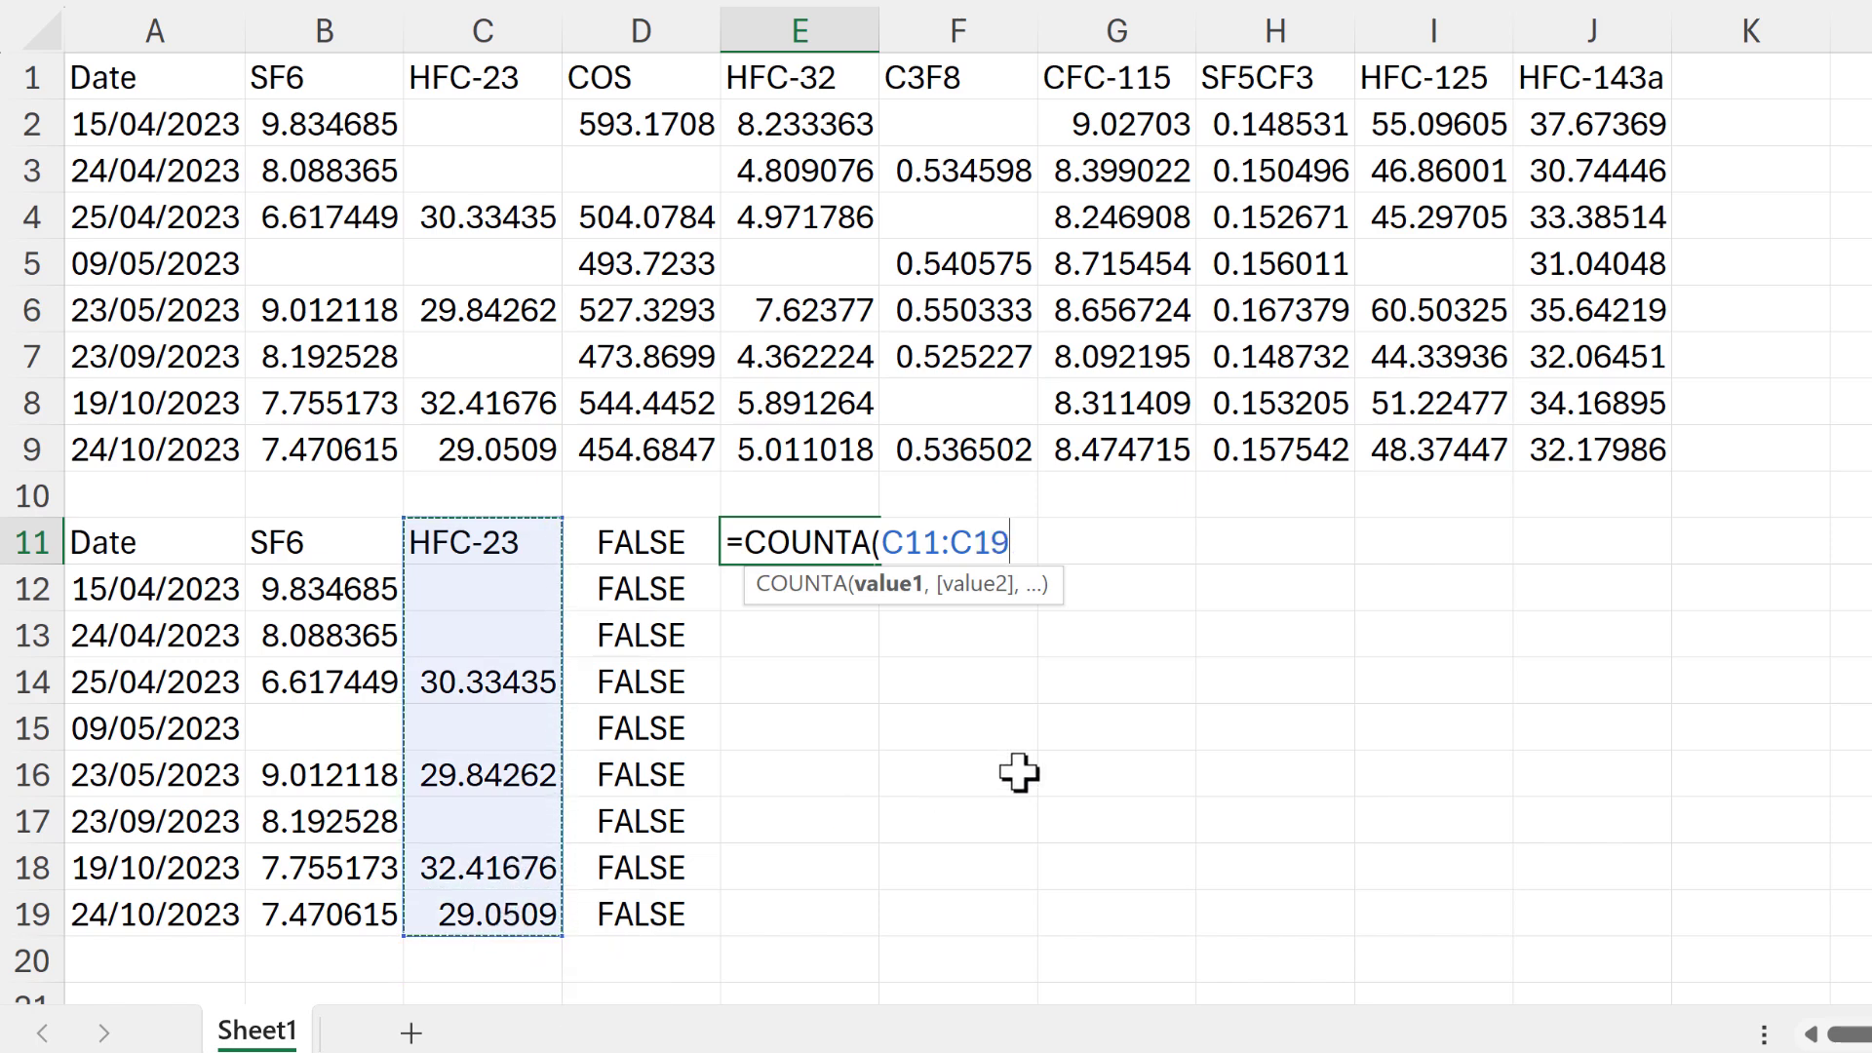
key("Return")
left_click(805, 554)
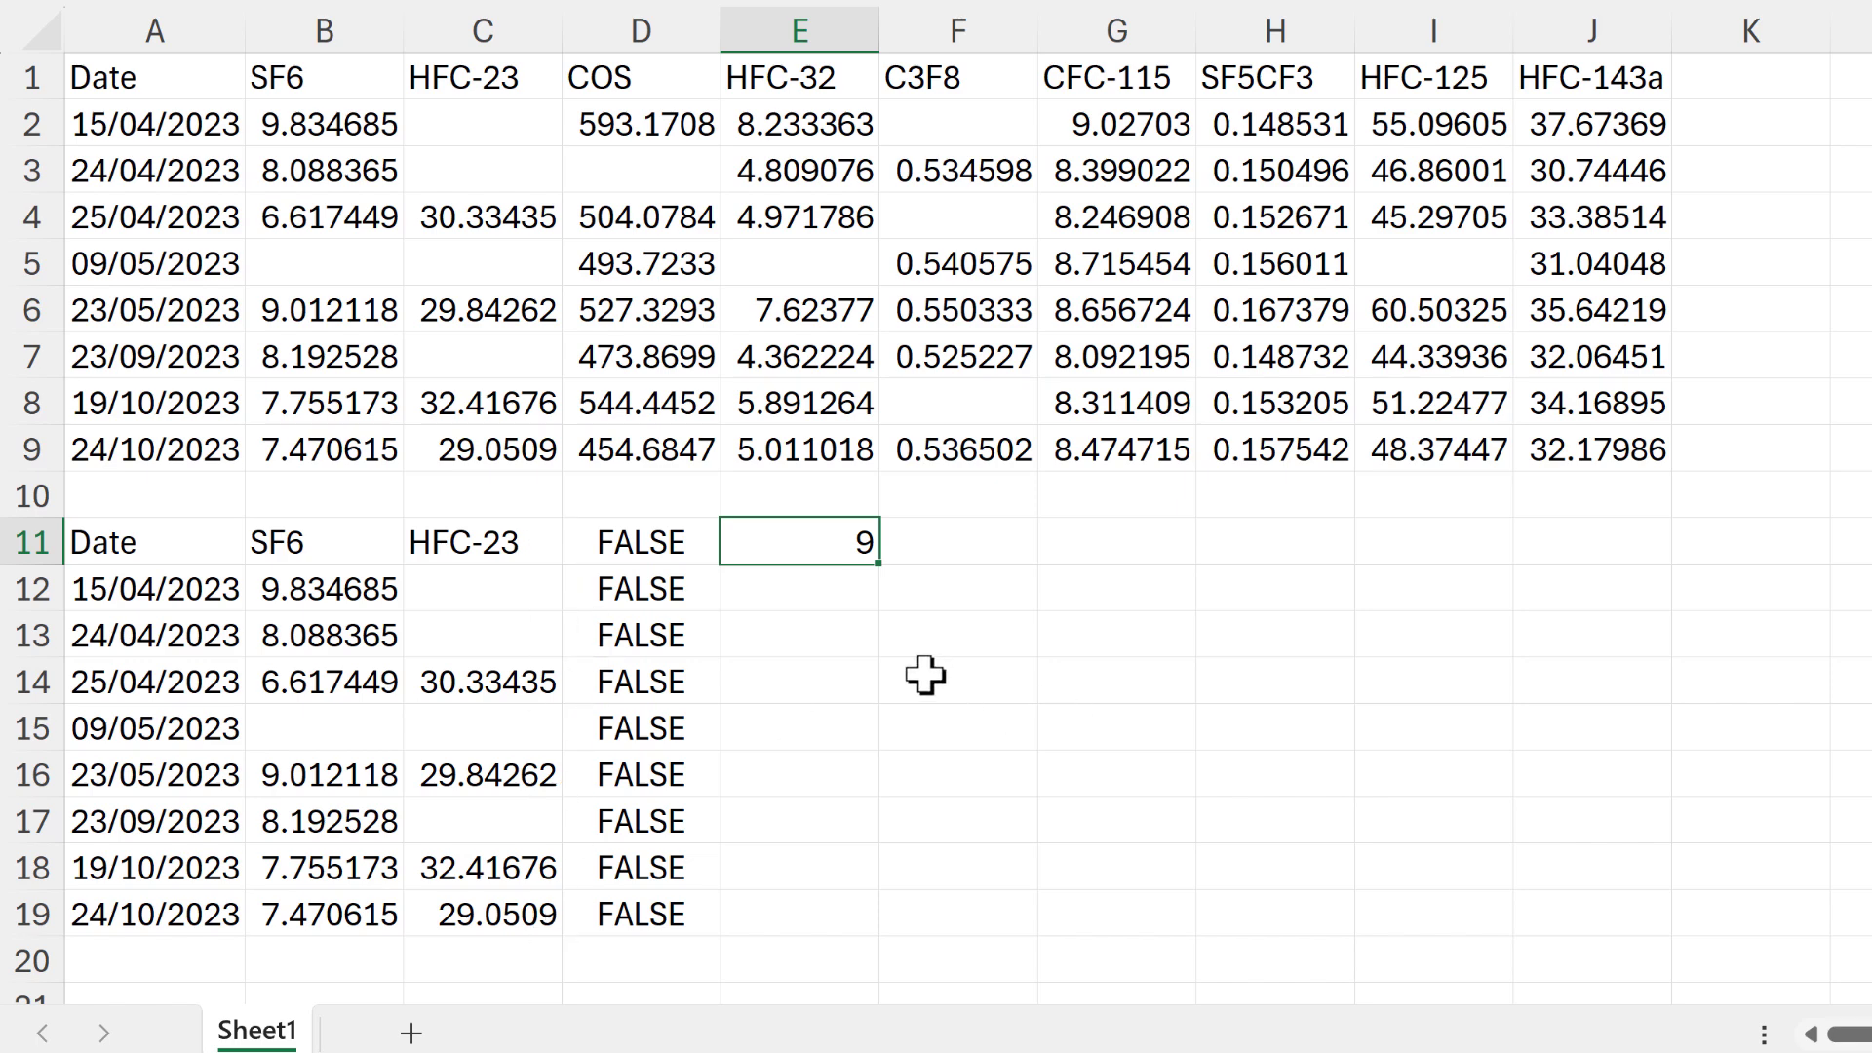
left_click(845, 629)
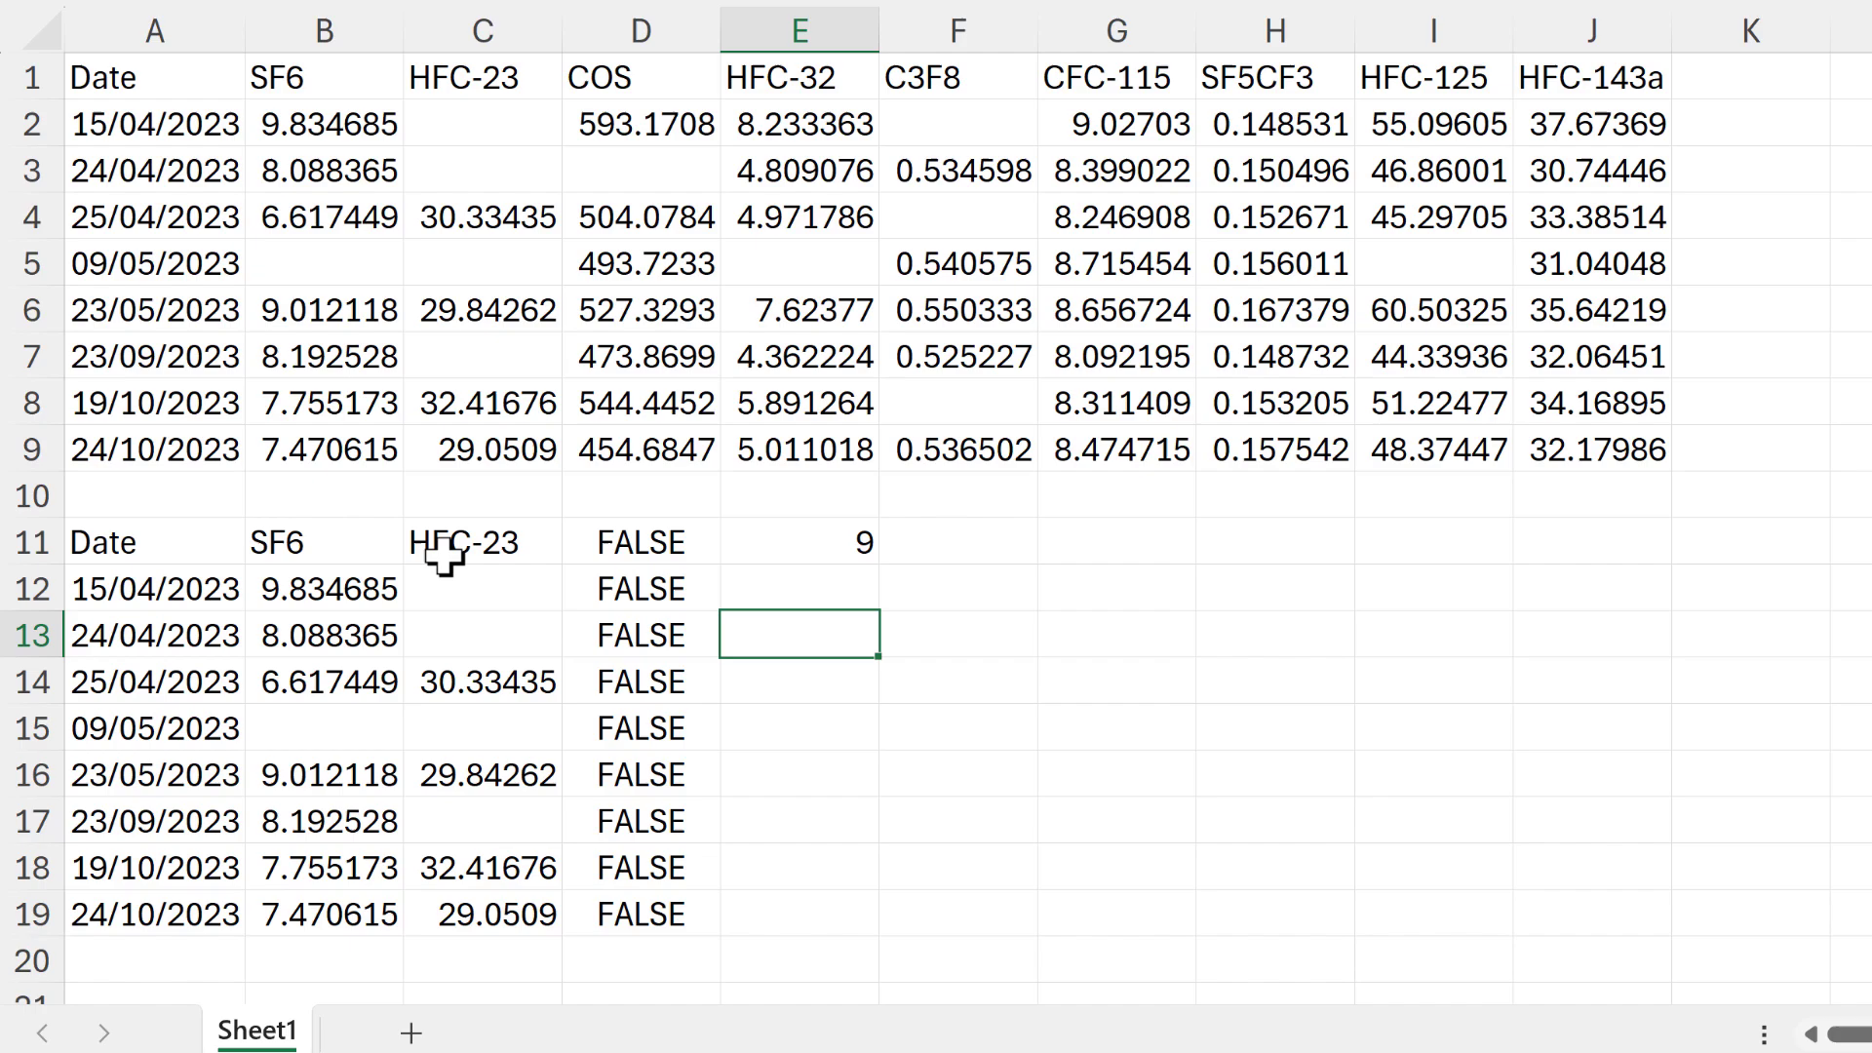
- Copy A11:C19 and paste it back over itself as plain values
left_click_drag(176, 531, 488, 914)
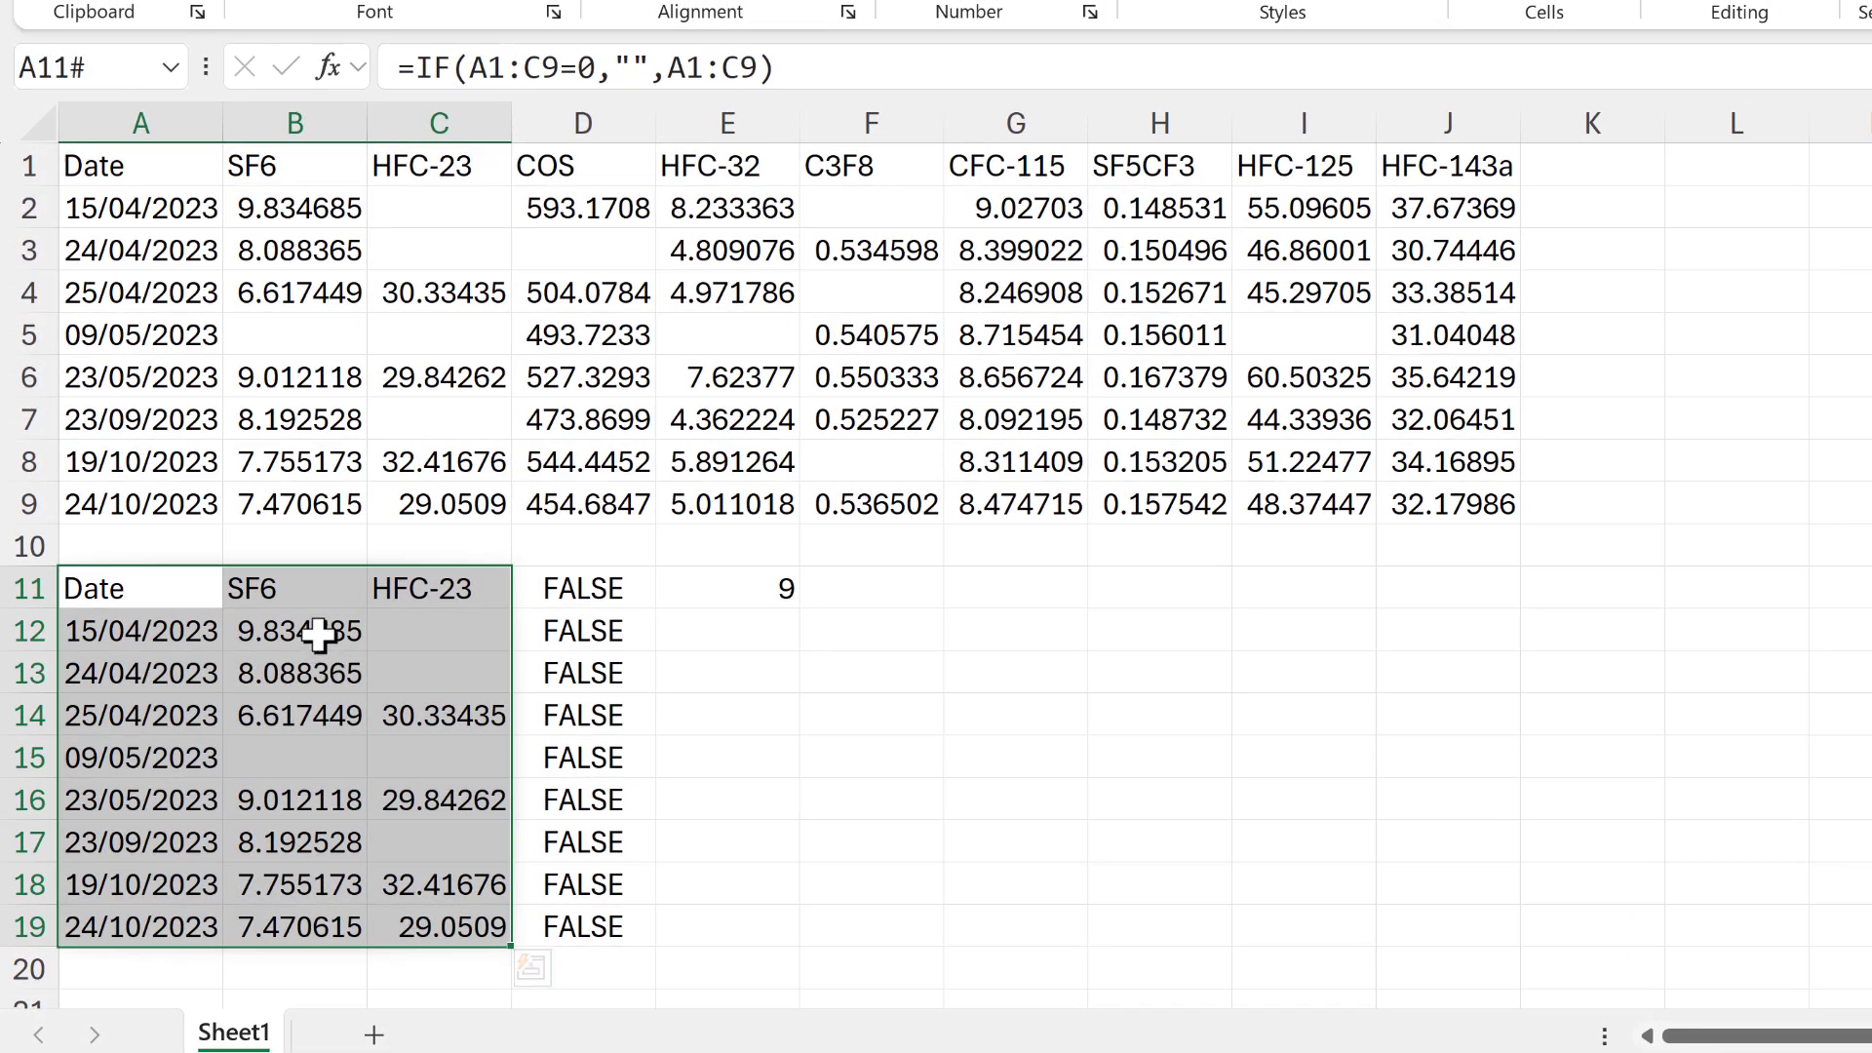
right_click(319, 635)
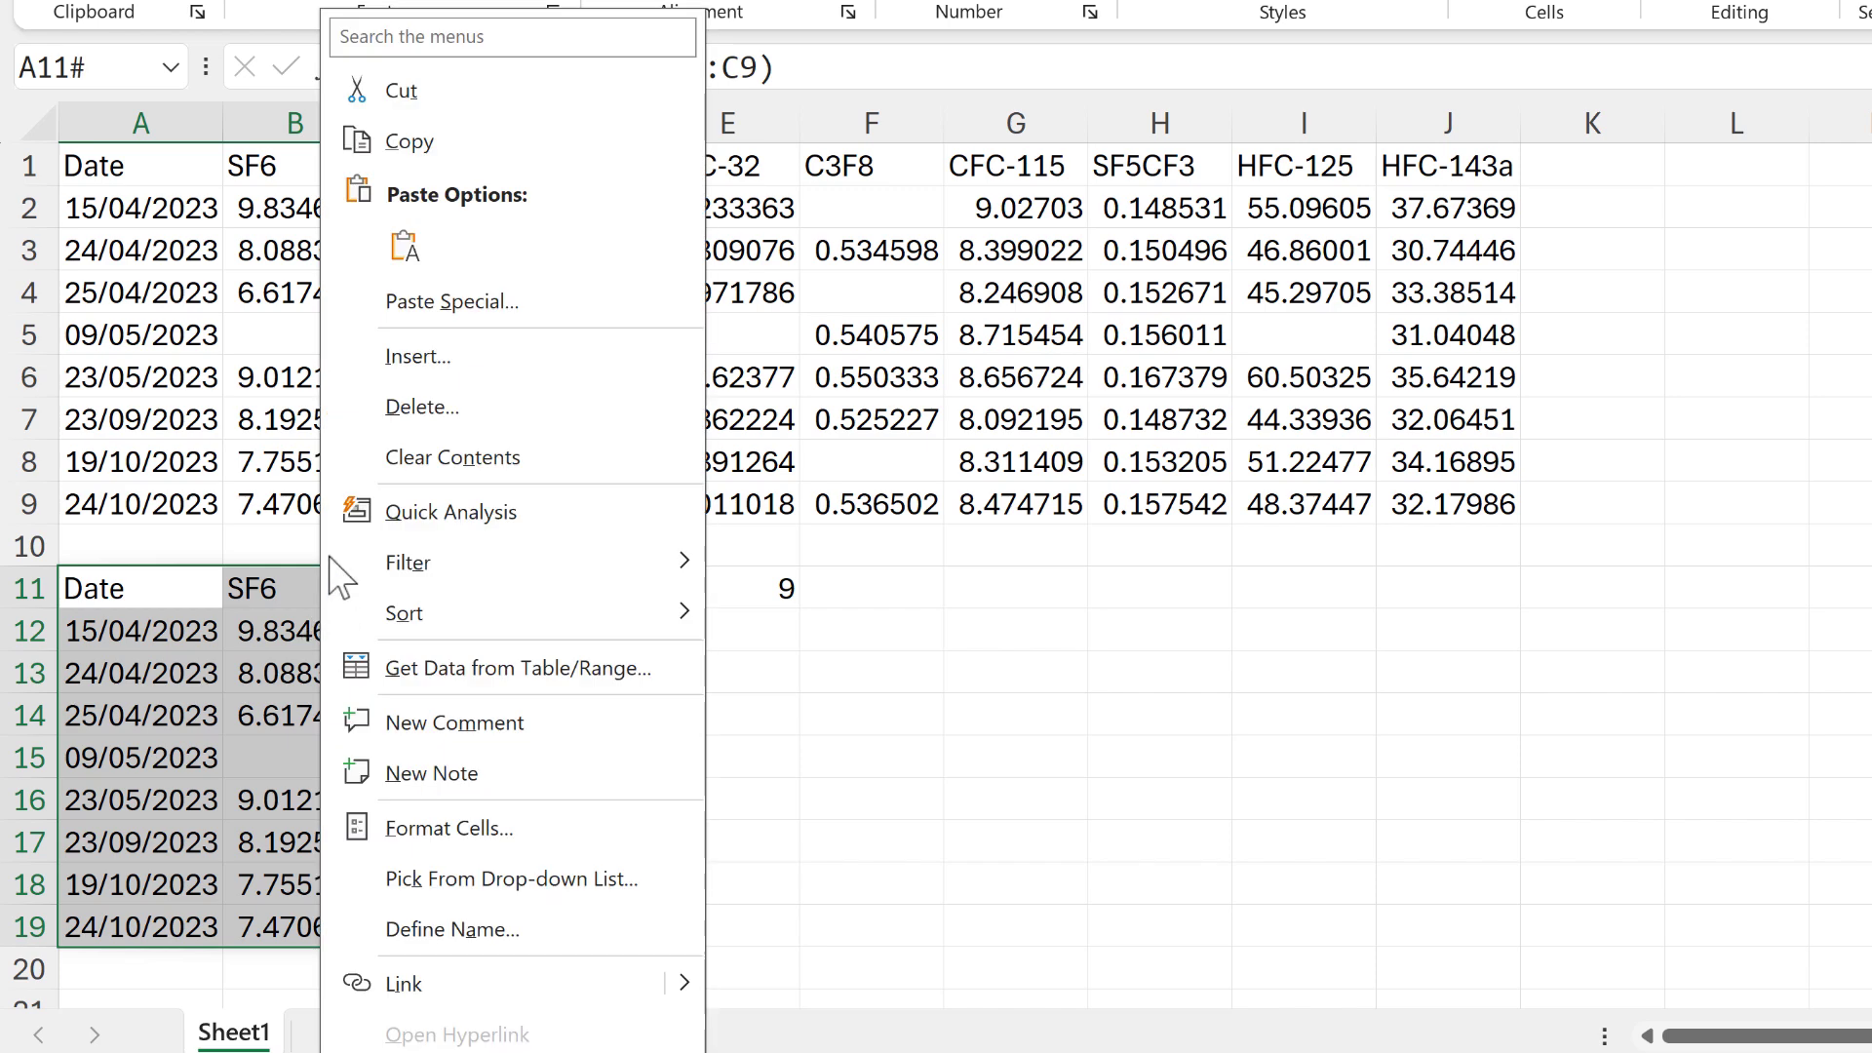
left_click(406, 142)
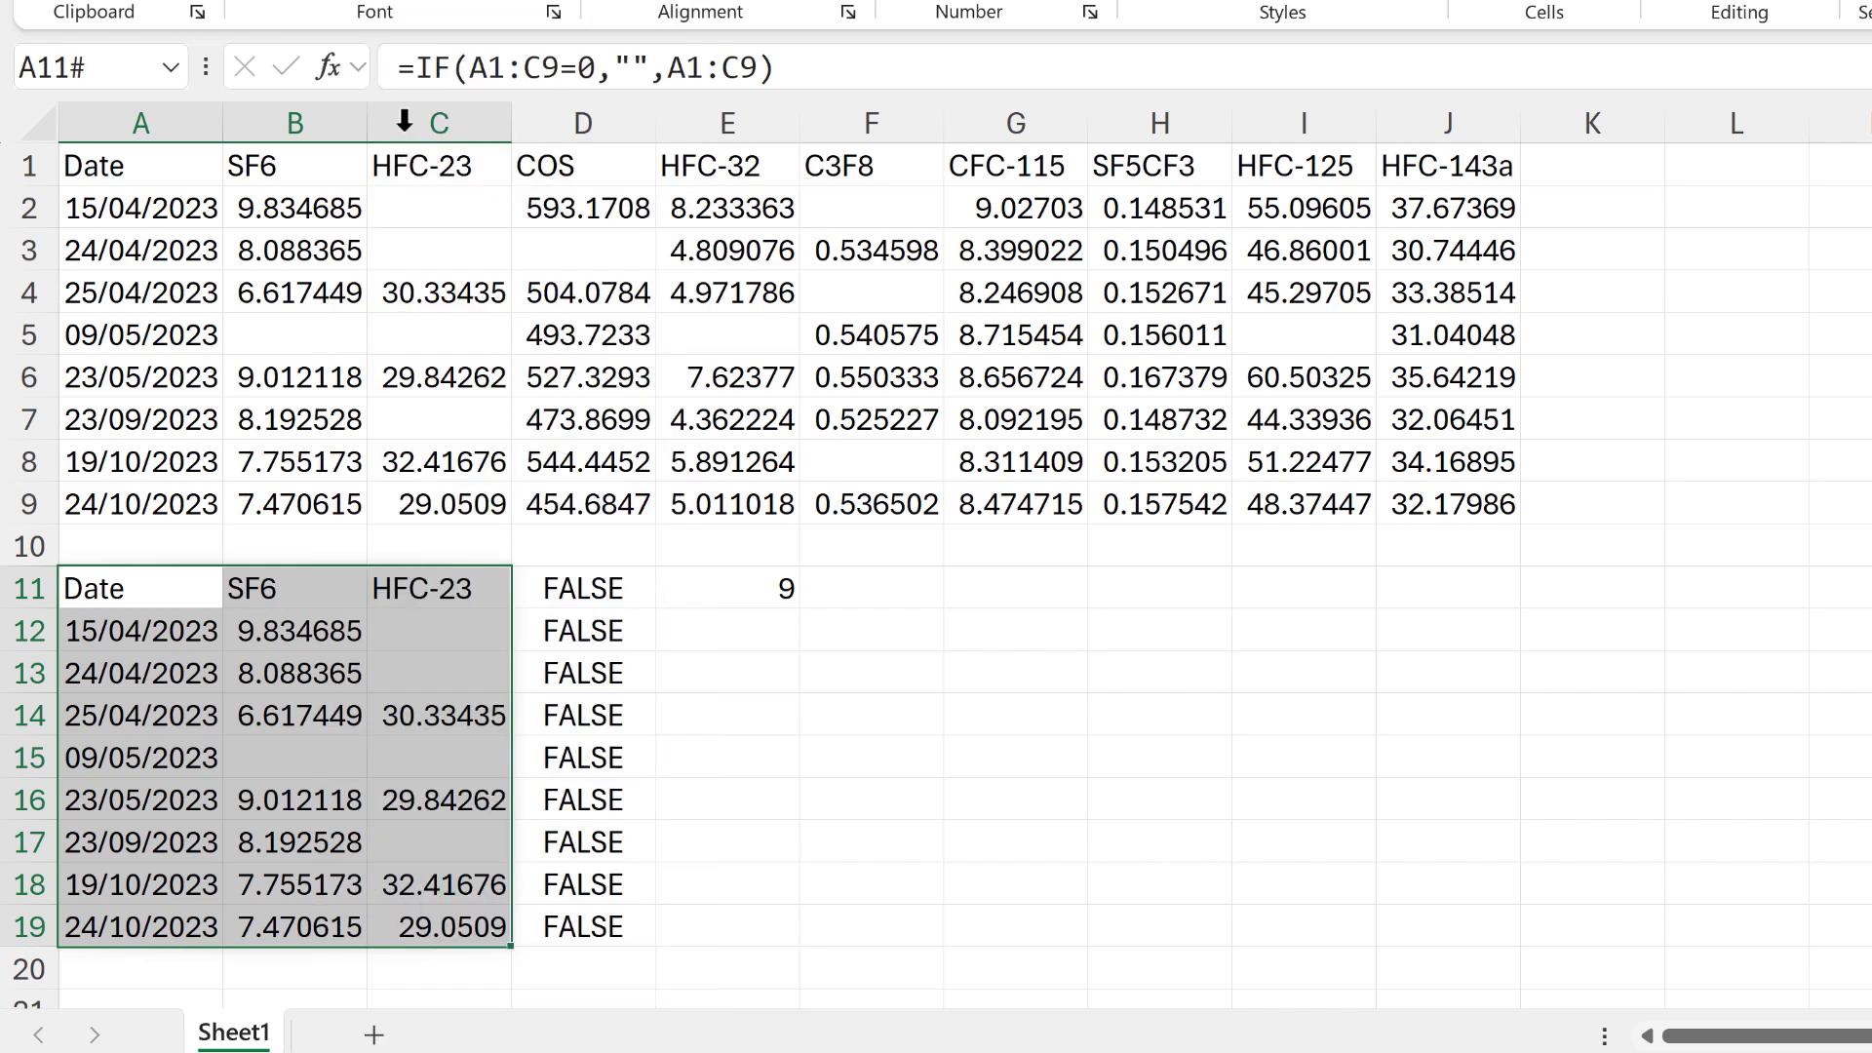
right_click(259, 598)
left_click(402, 246)
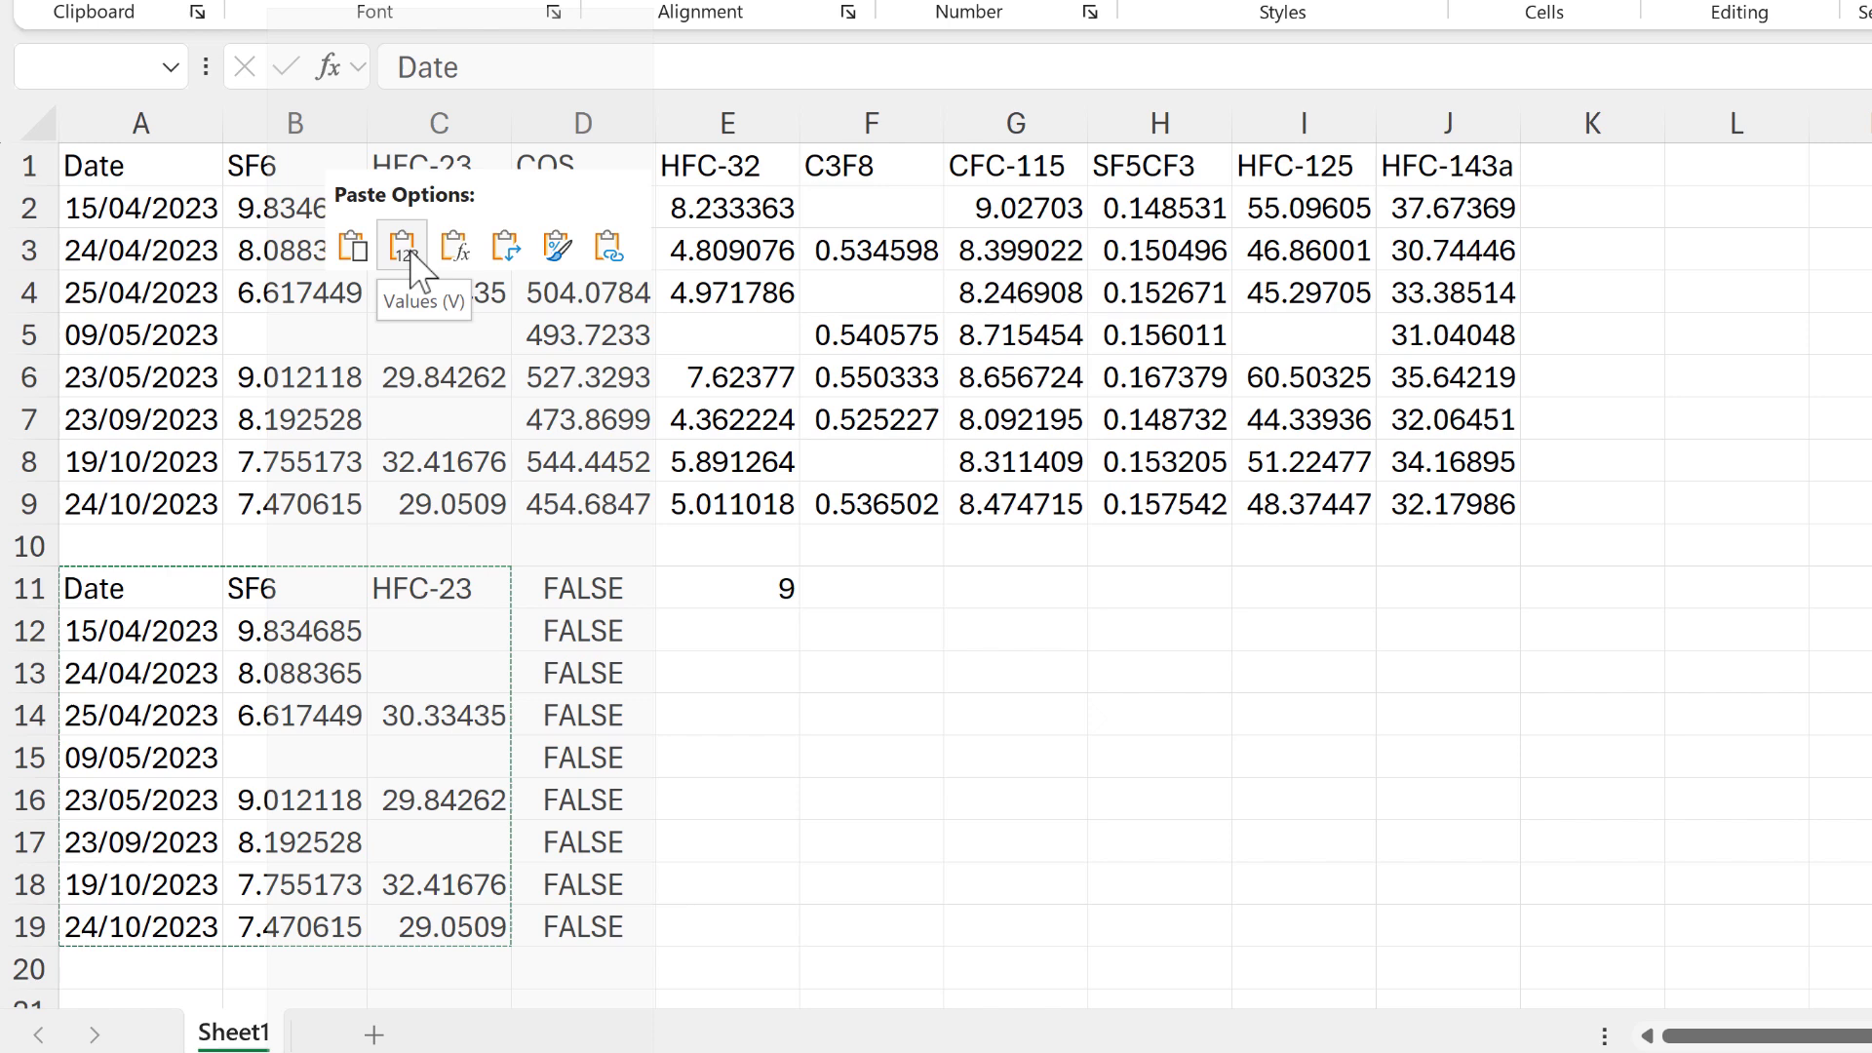
- Check the static values in B12, B13, B14 and C14, and confirm C12 and C13 still look empty
left_click(286, 633)
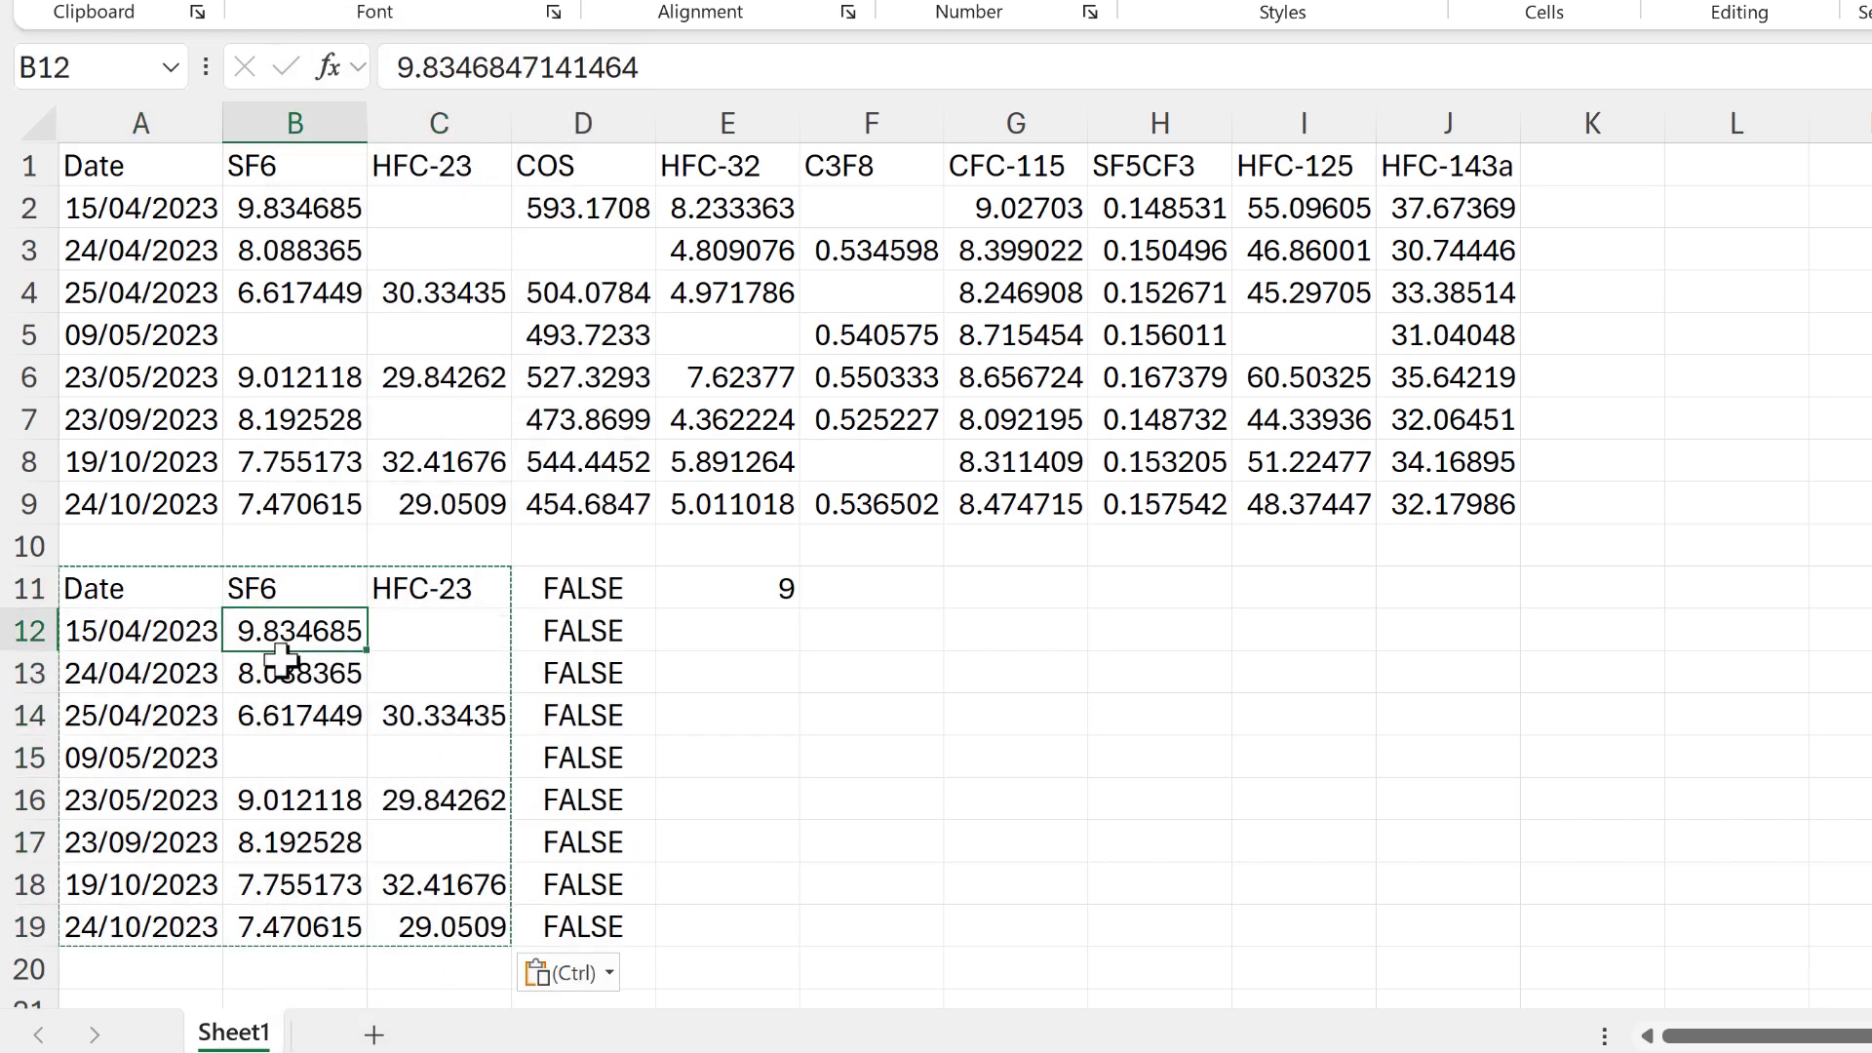
key("Escape")
left_click(305, 683)
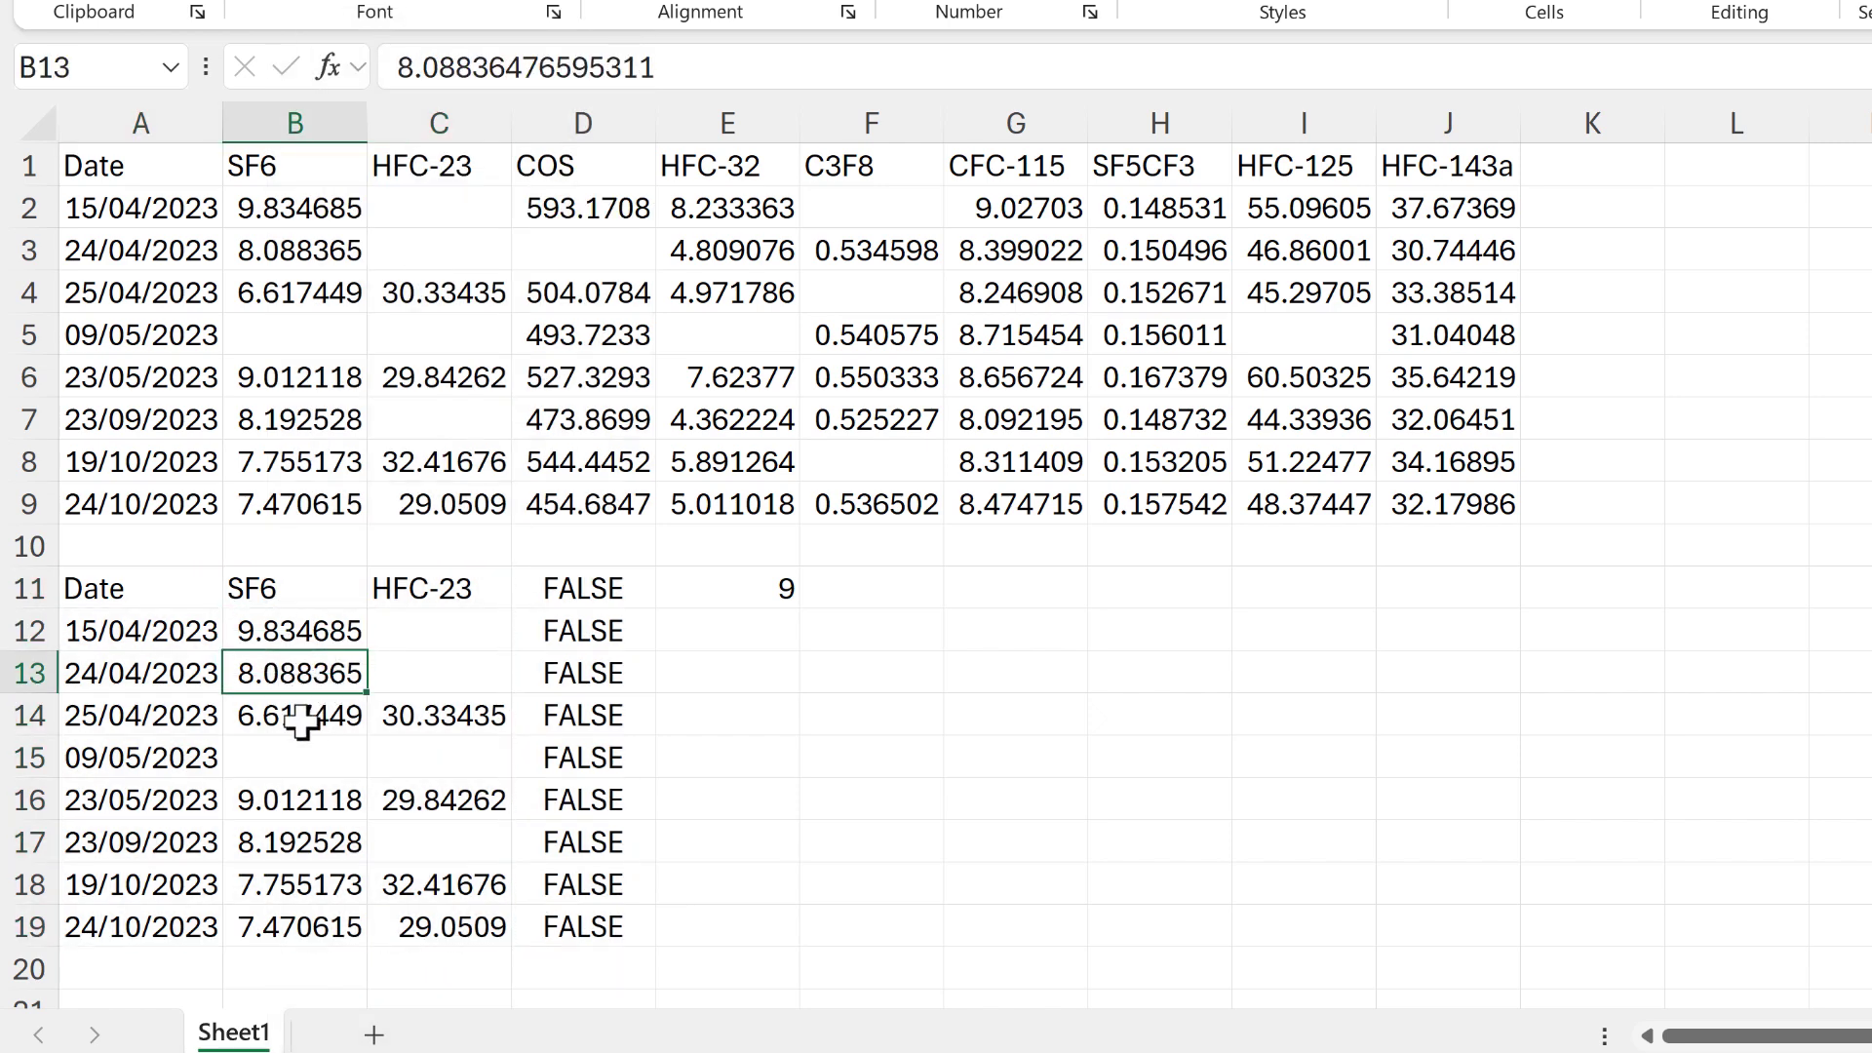
left_click(305, 719)
left_click(417, 719)
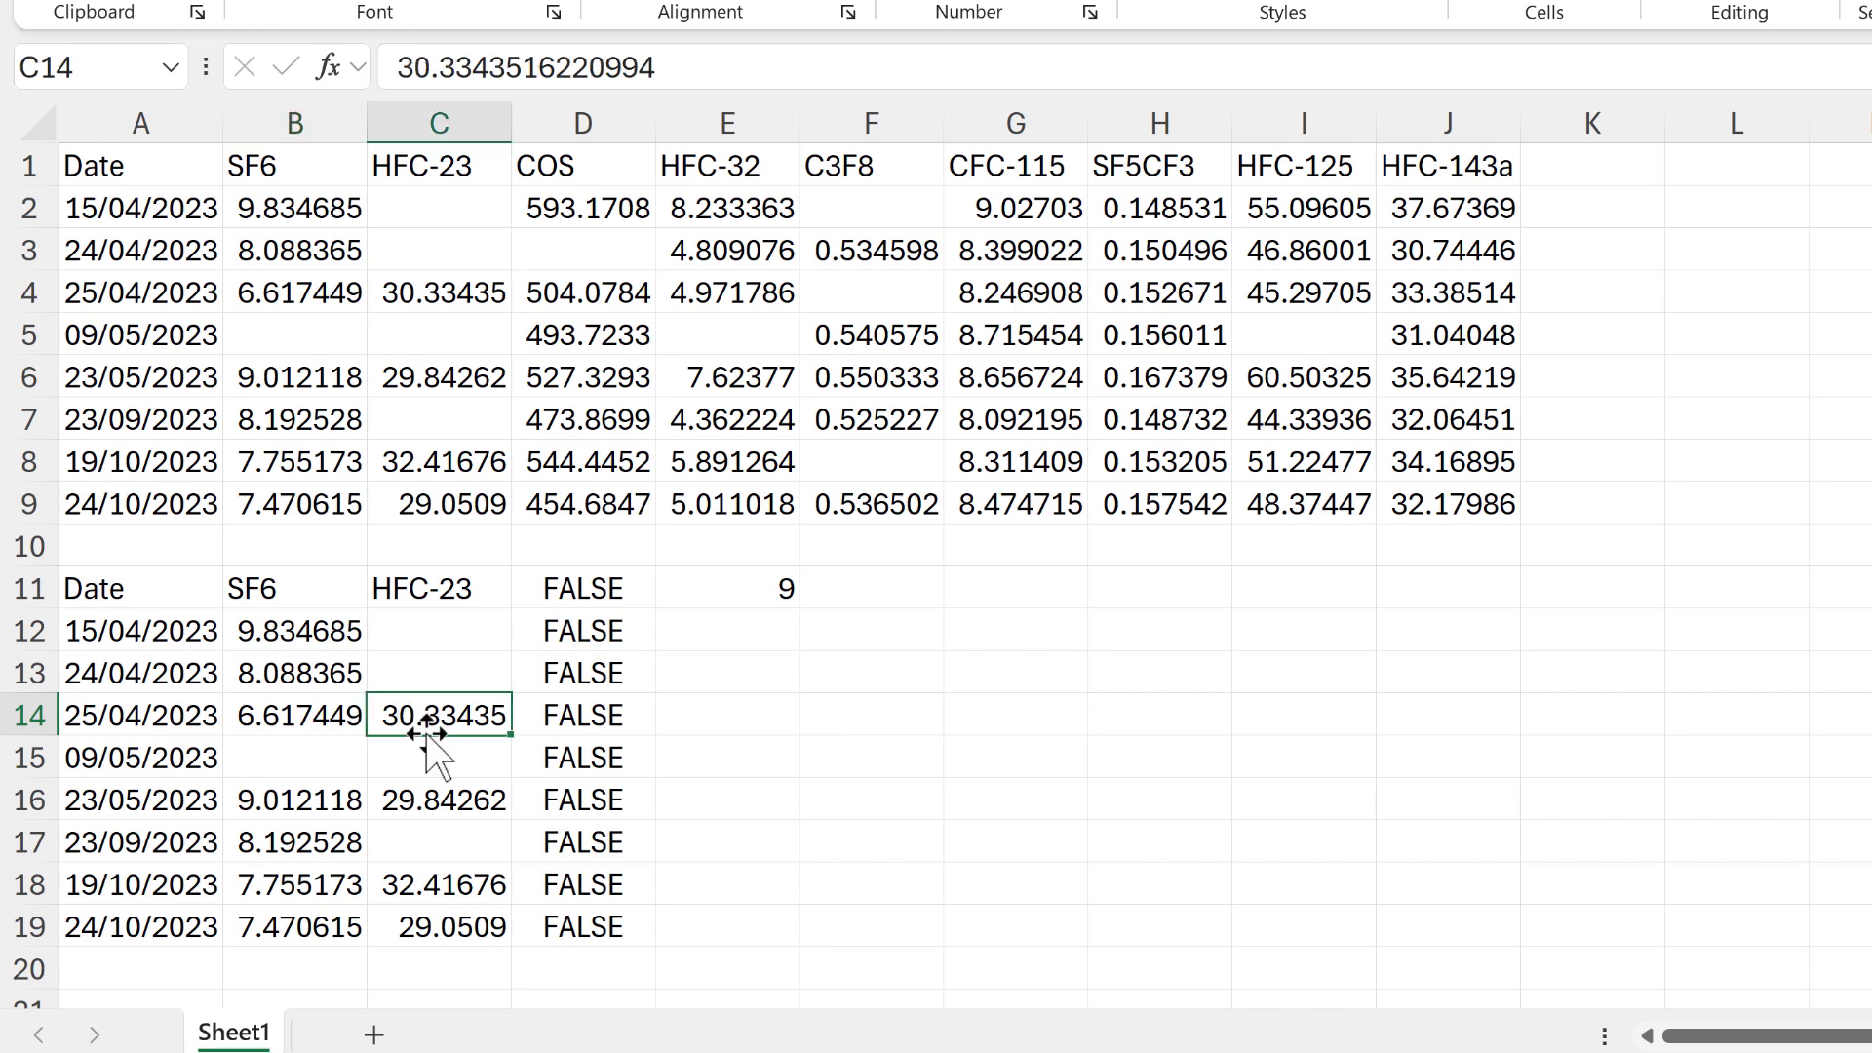
left_click(424, 629)
left_click(432, 679)
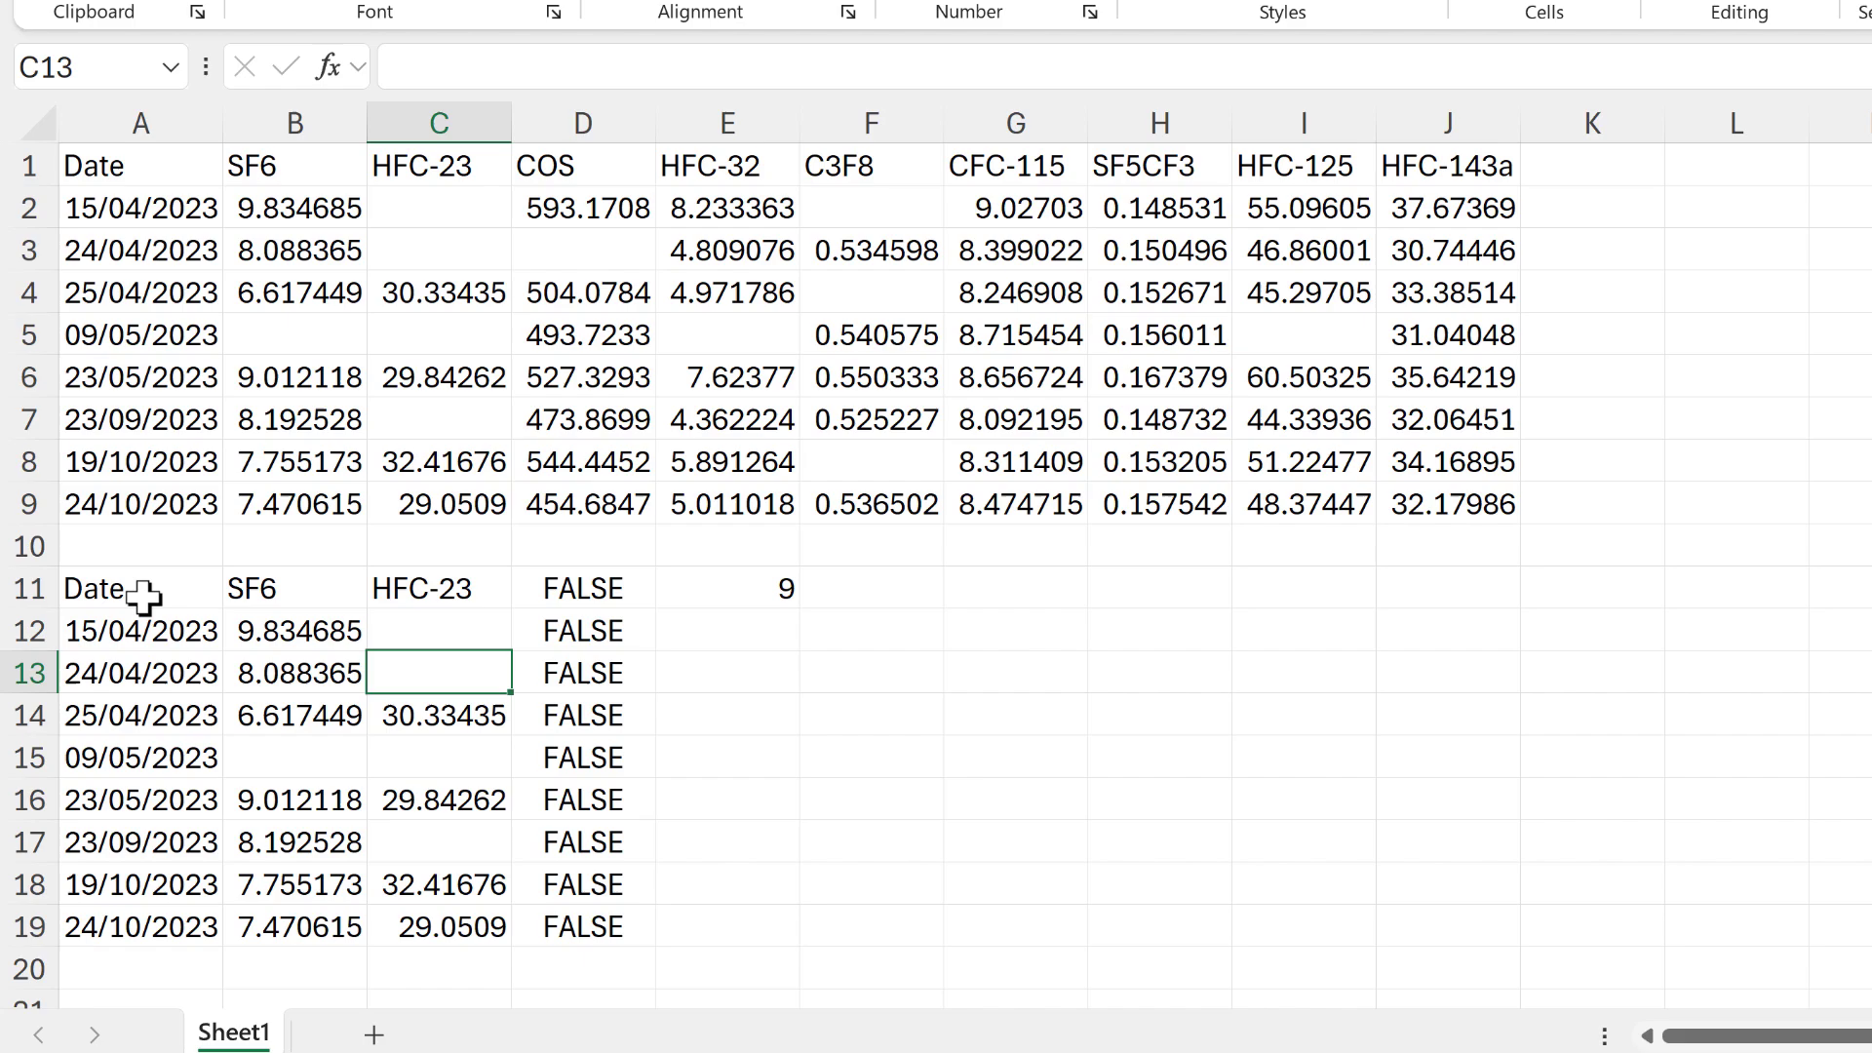
left_click_drag(154, 589, 455, 927)
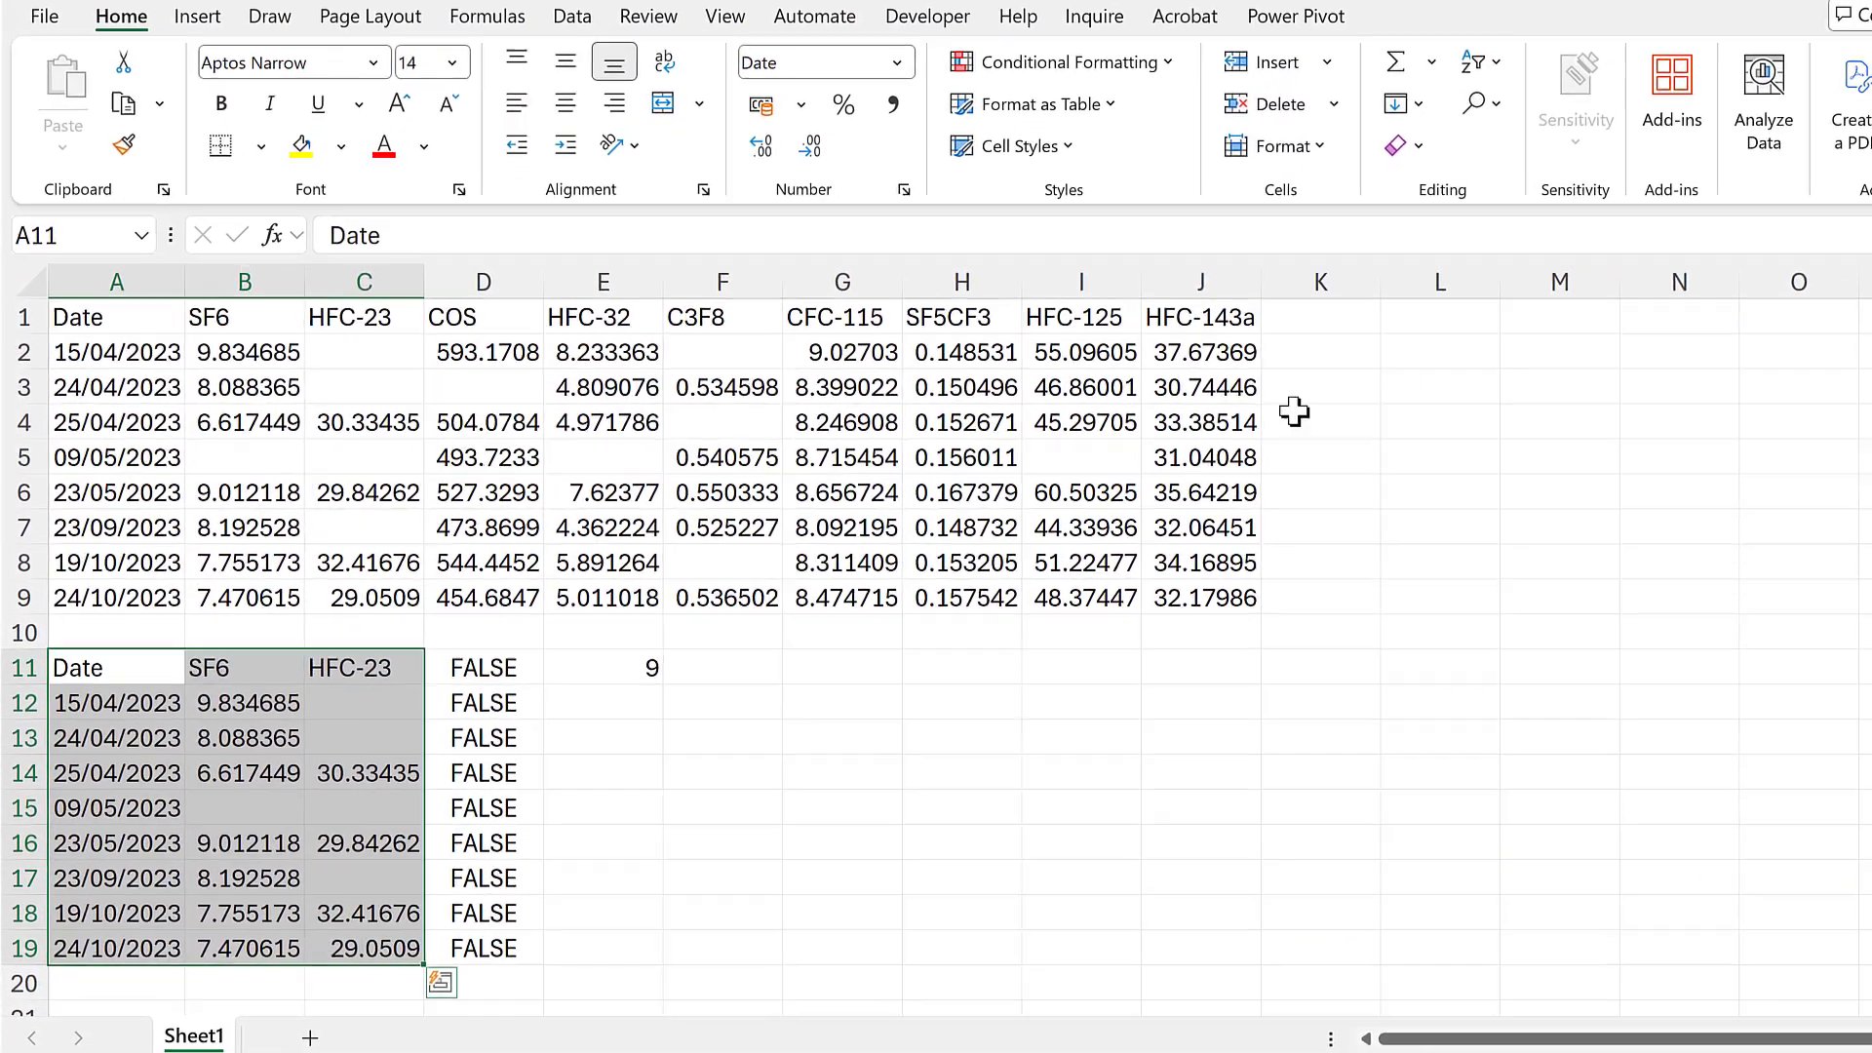
left_click(1453, 119)
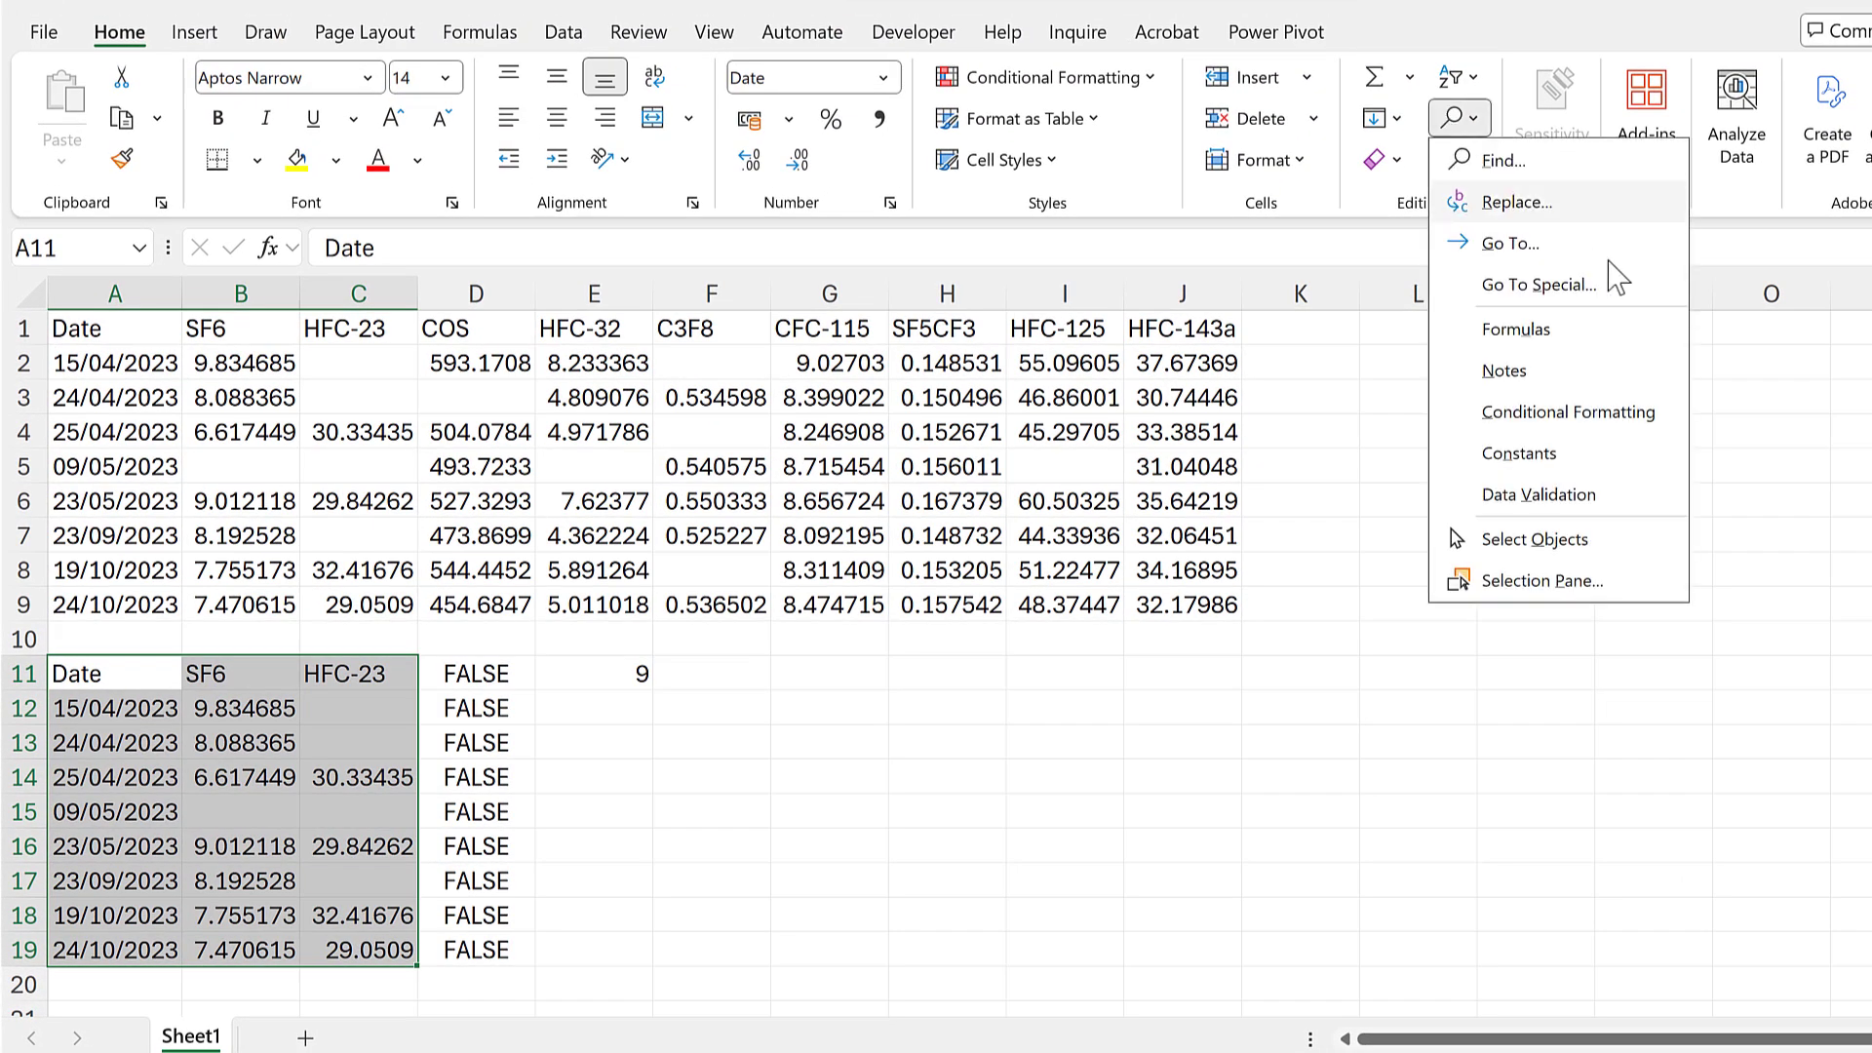
left_click(1613, 300)
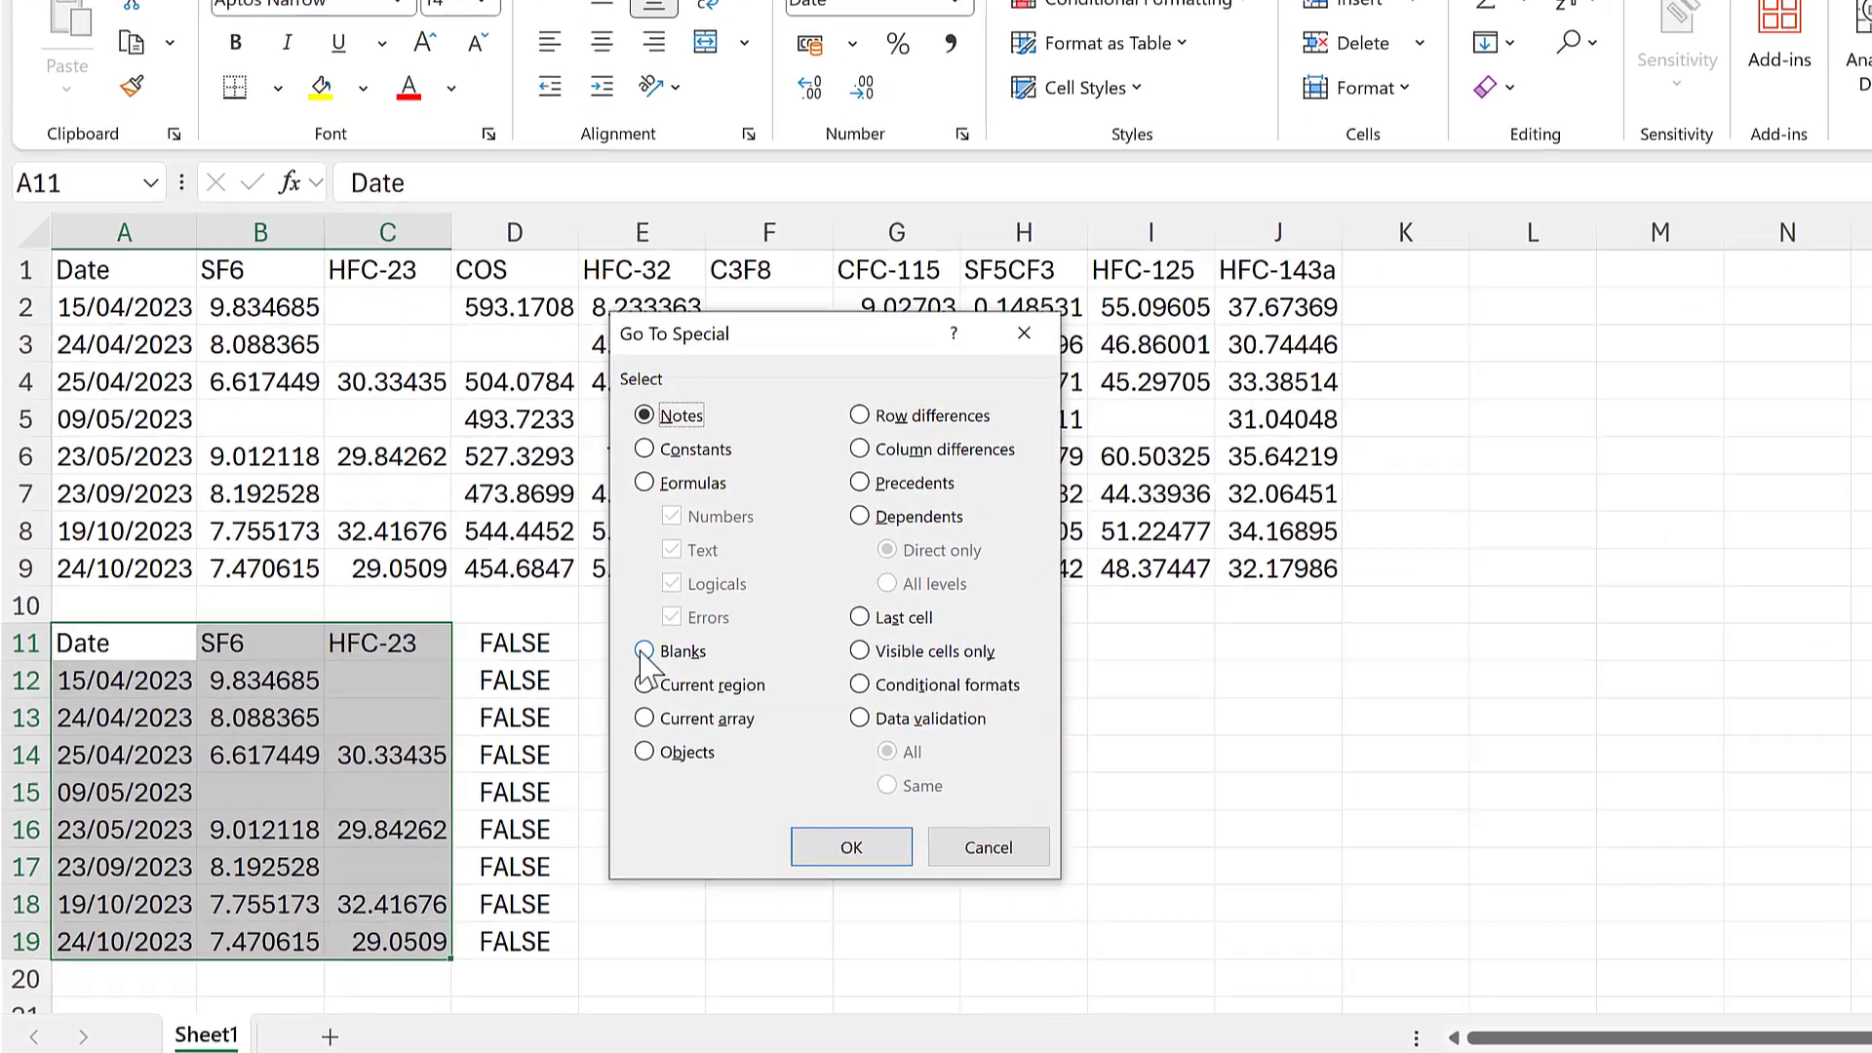
left_click(643, 651)
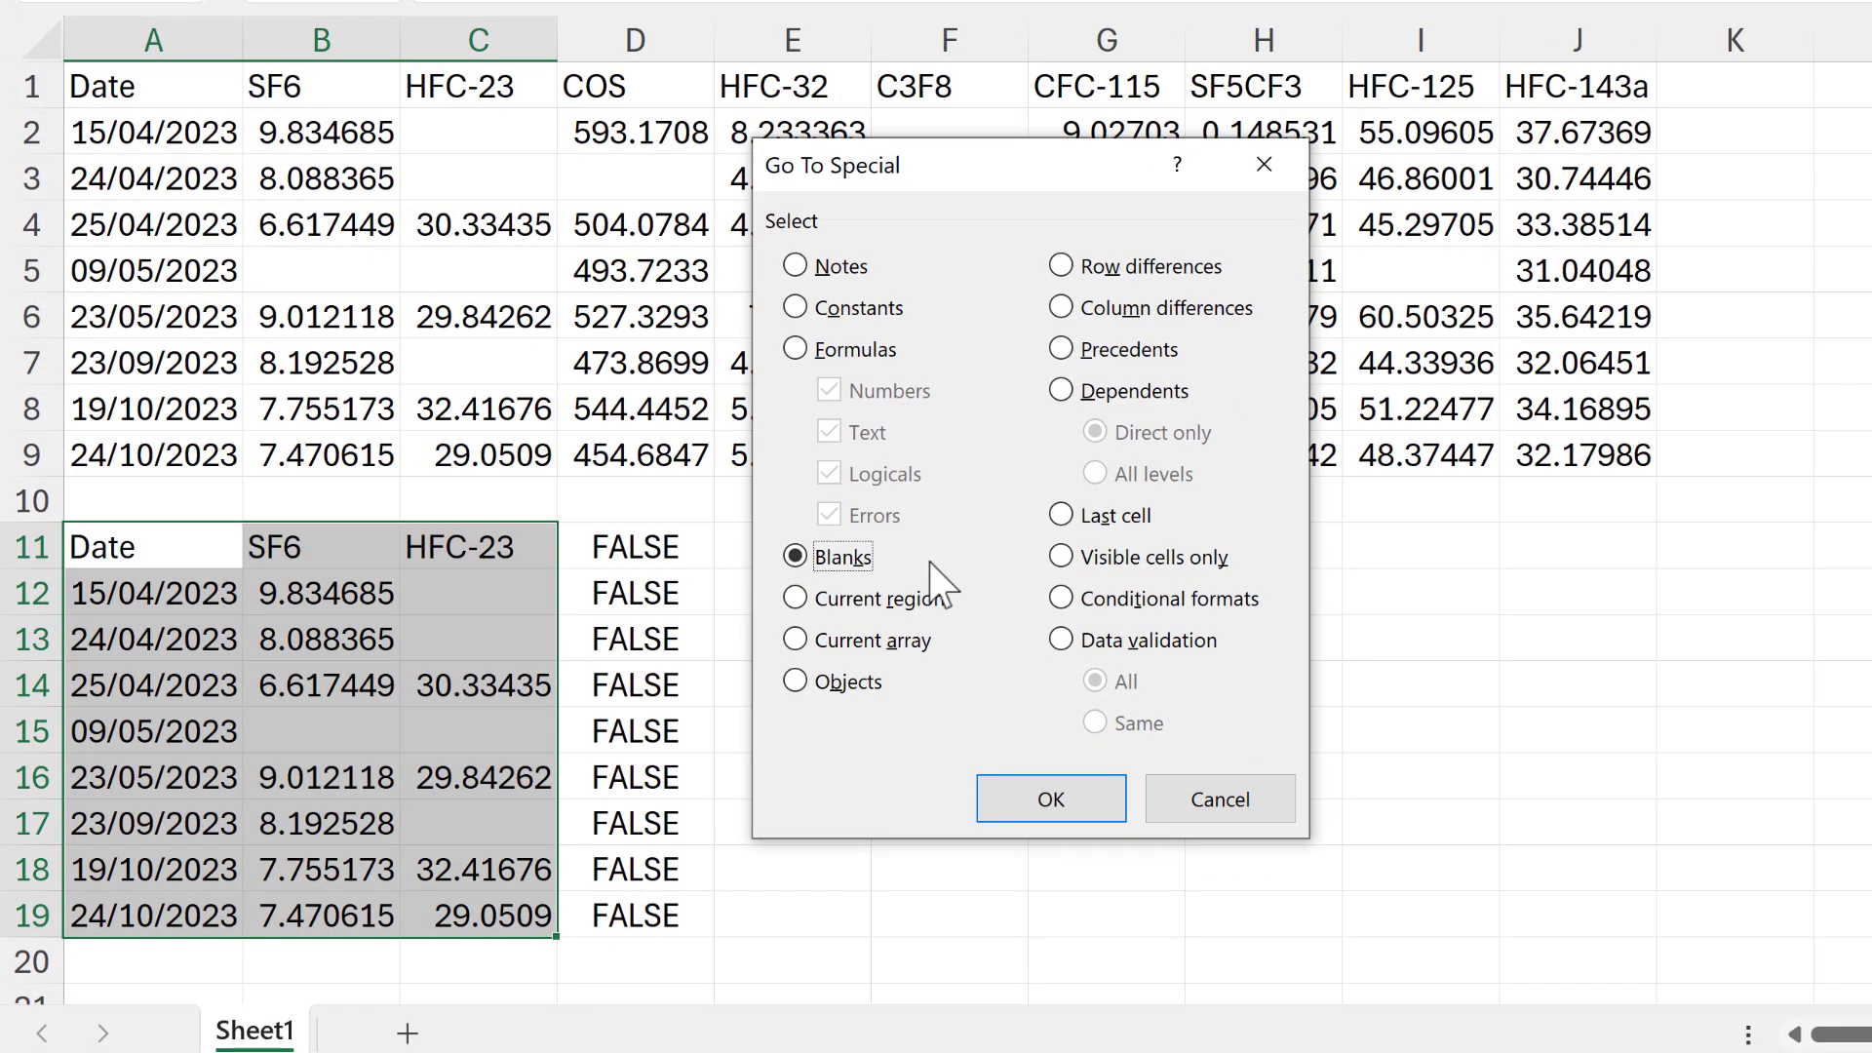
left_click(1016, 811)
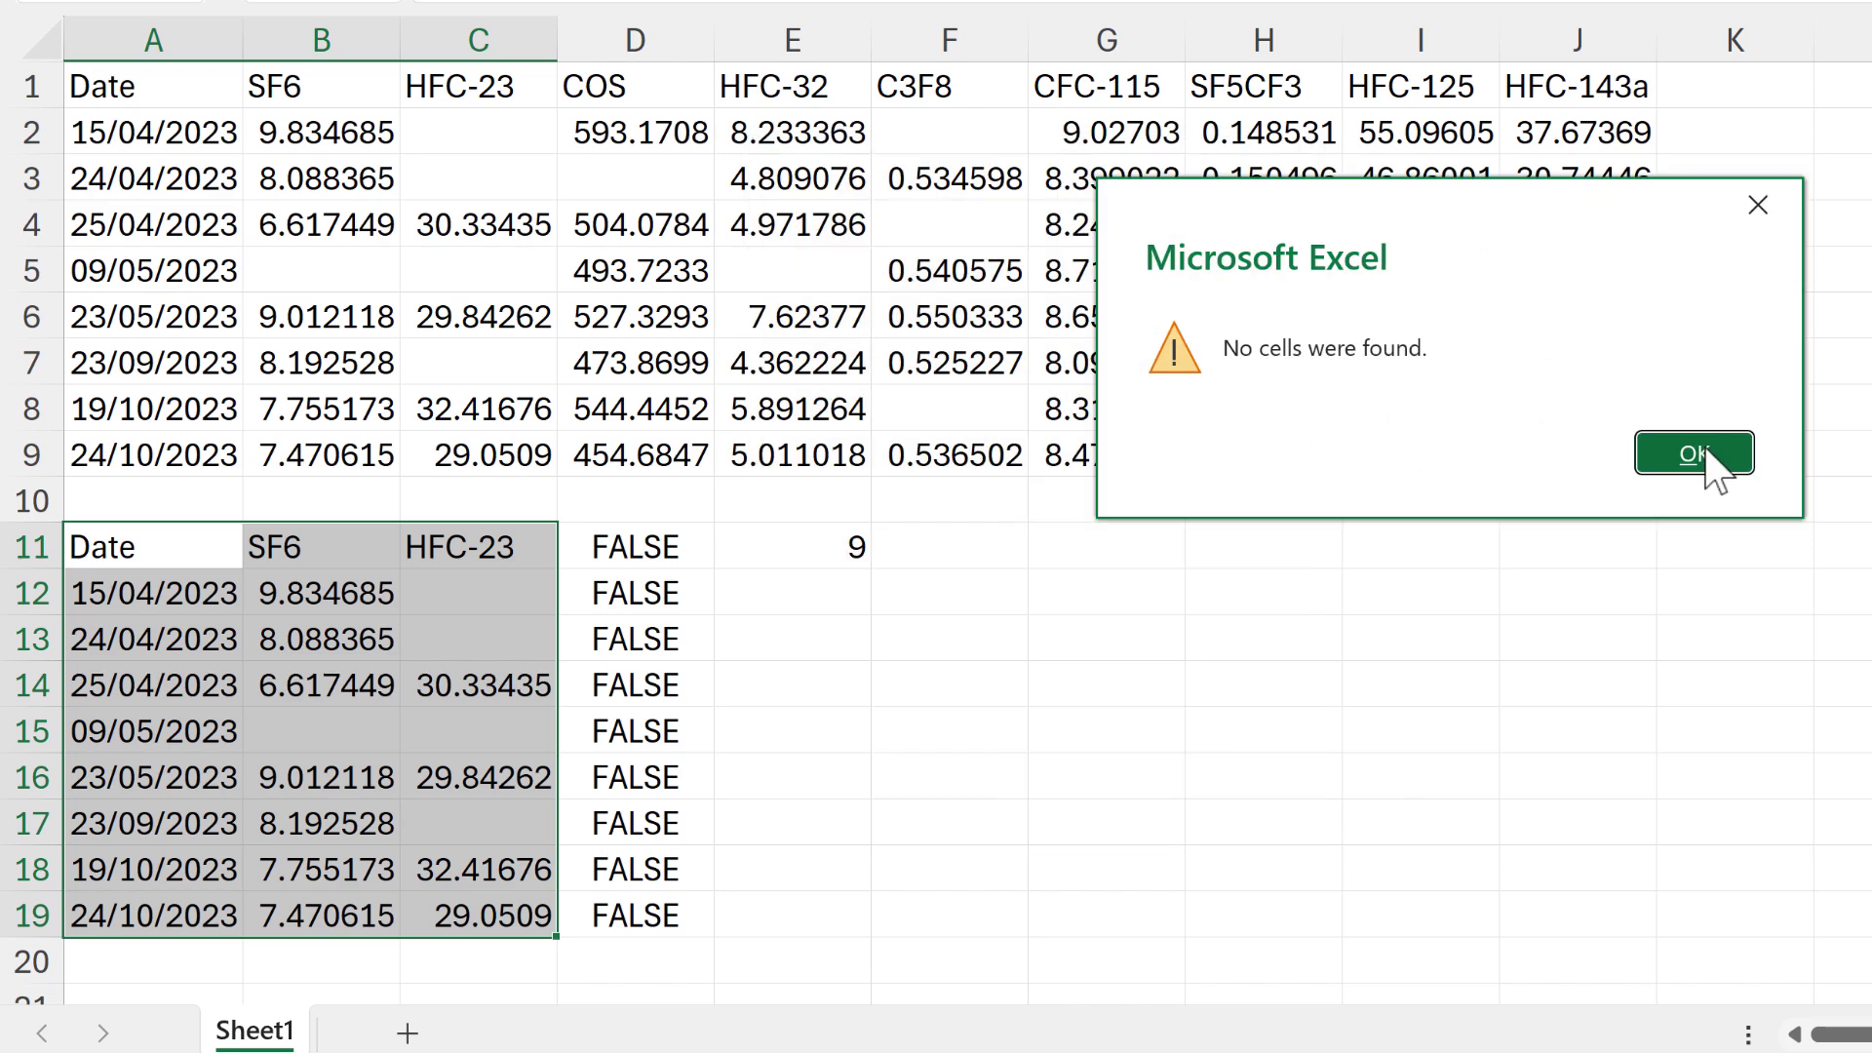
left_click(1693, 454)
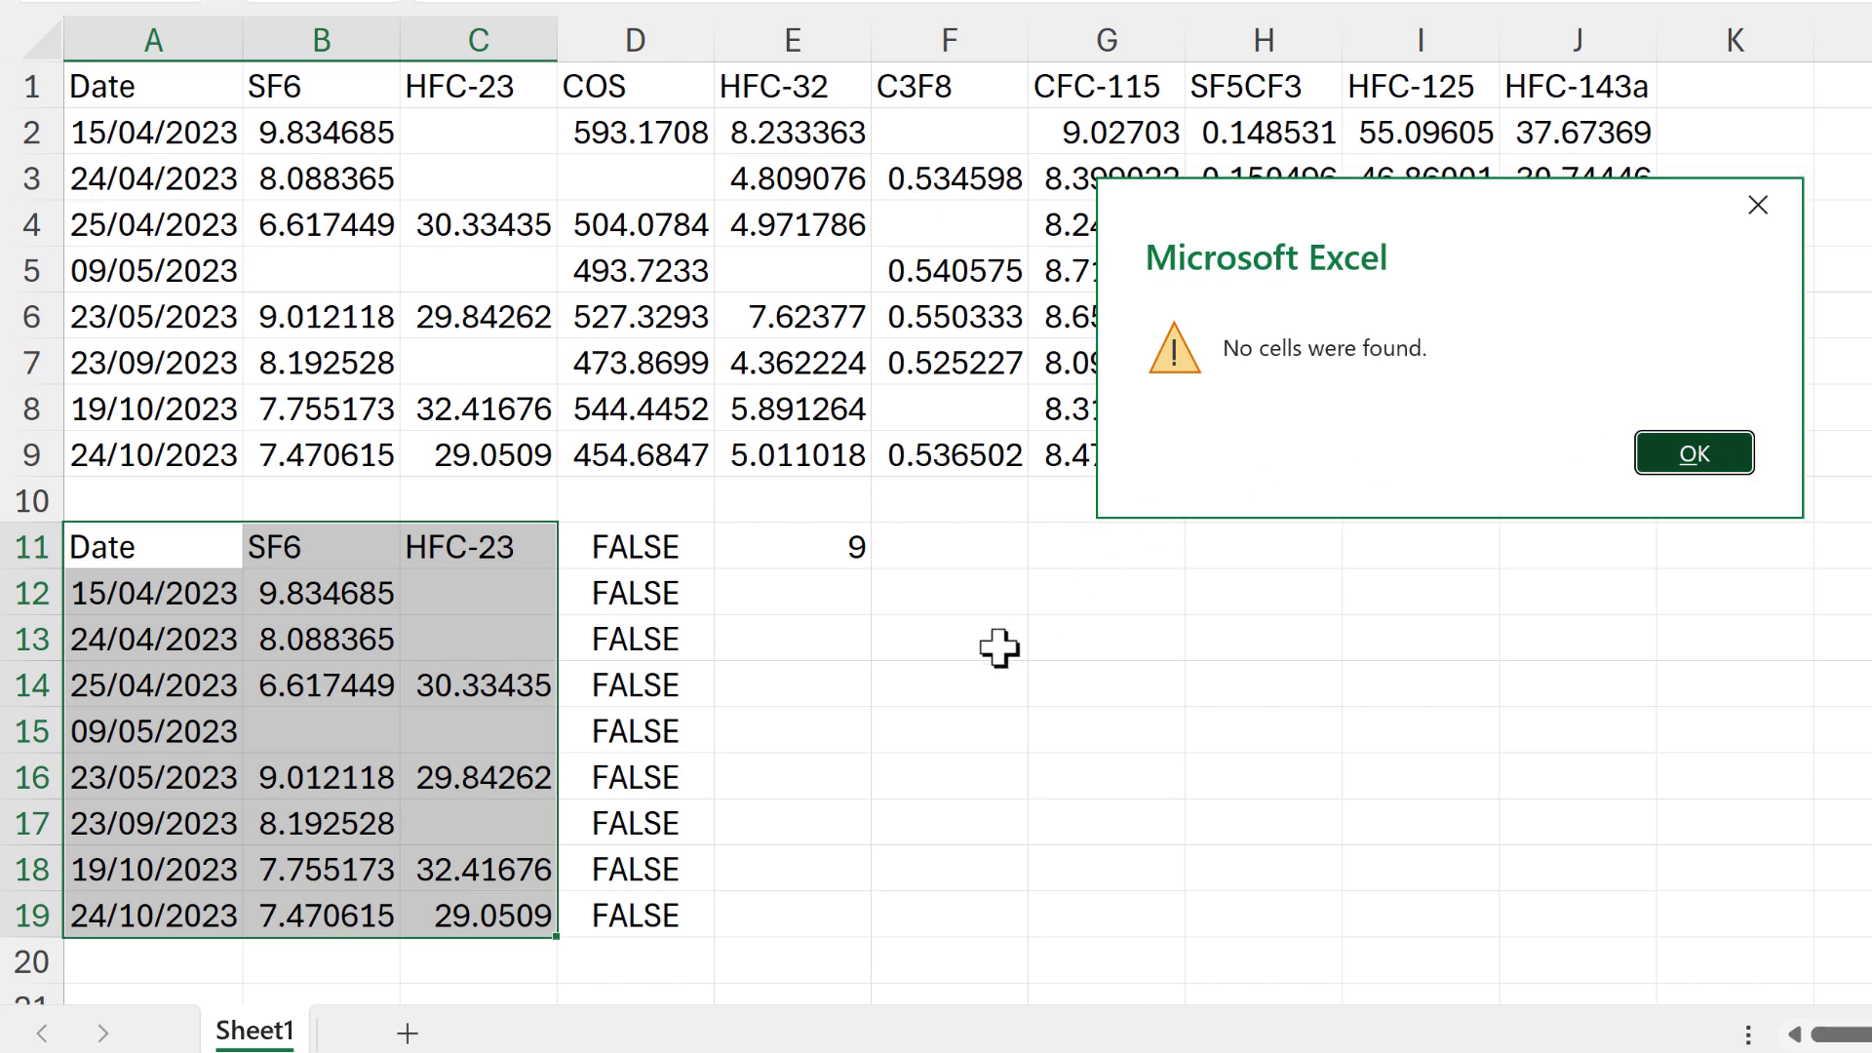
left_click(958, 673)
left_click(480, 606)
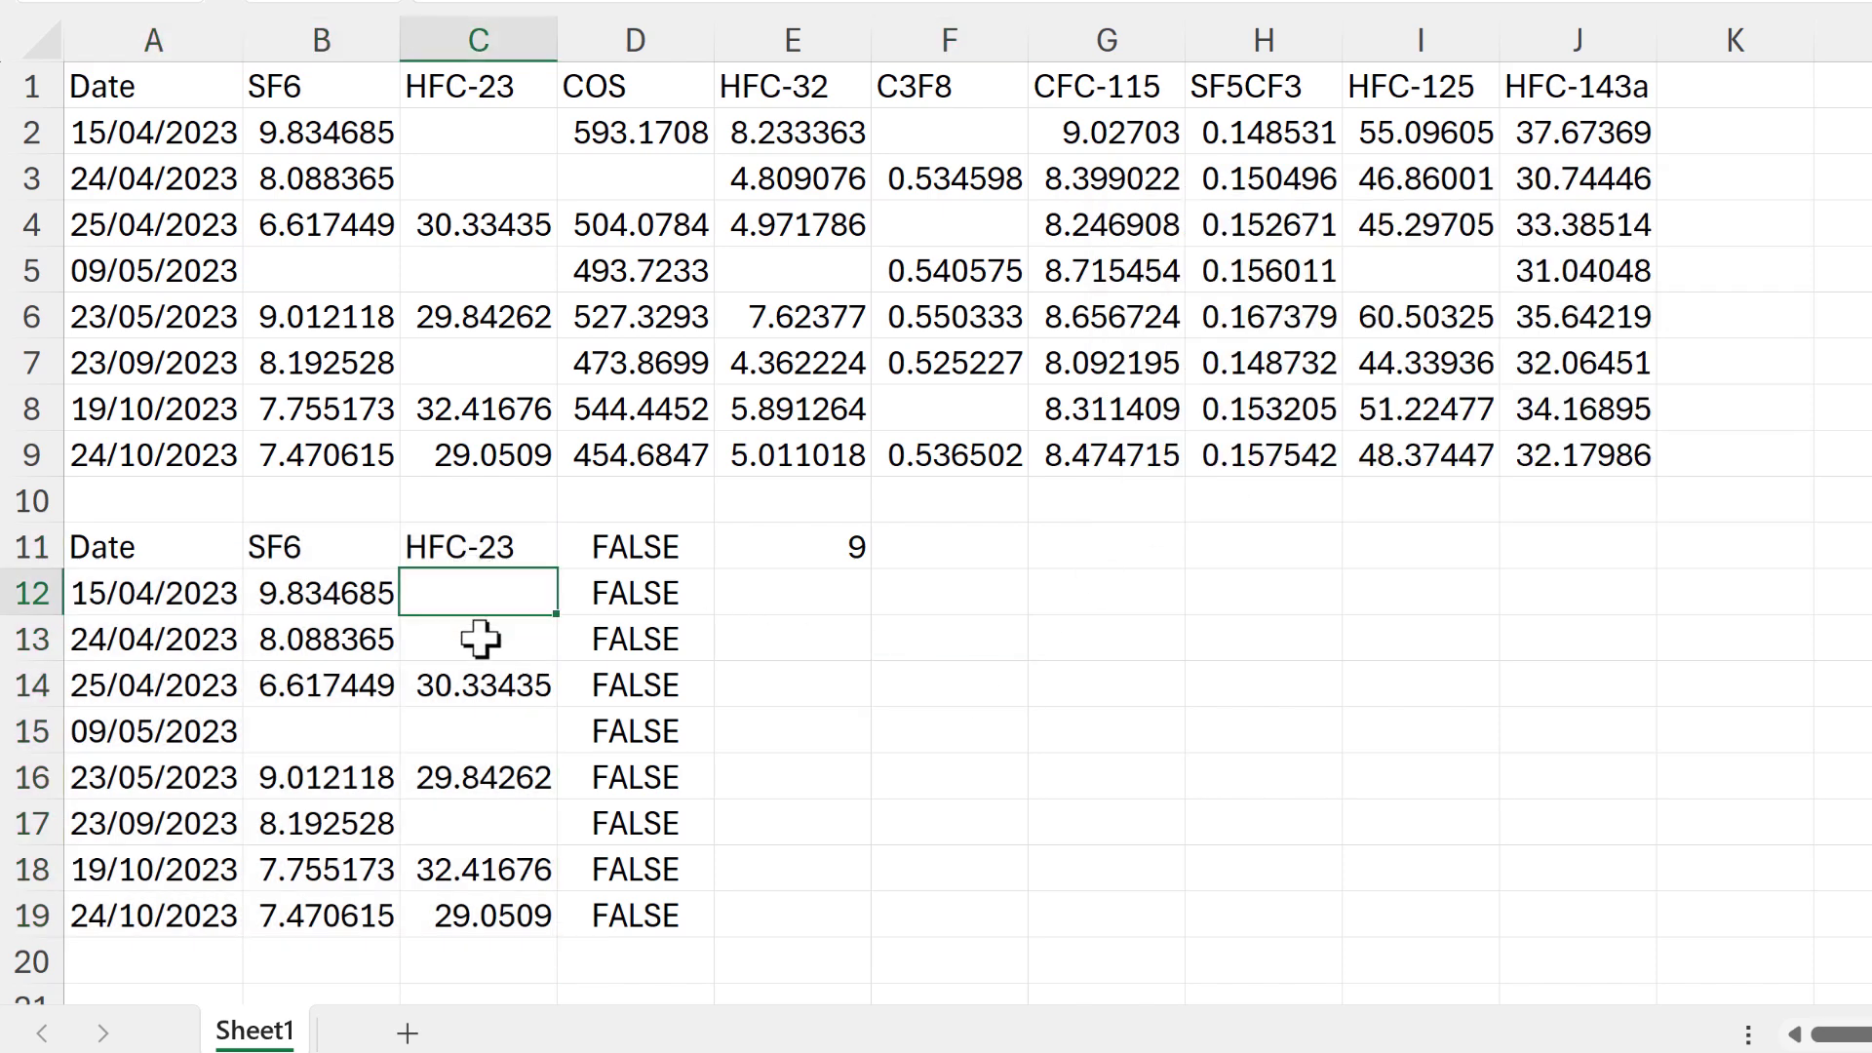
- Delete the hidden content of C12 so D12 reads TRUE and E11 counts 8
left_click(480, 634)
left_click(485, 729)
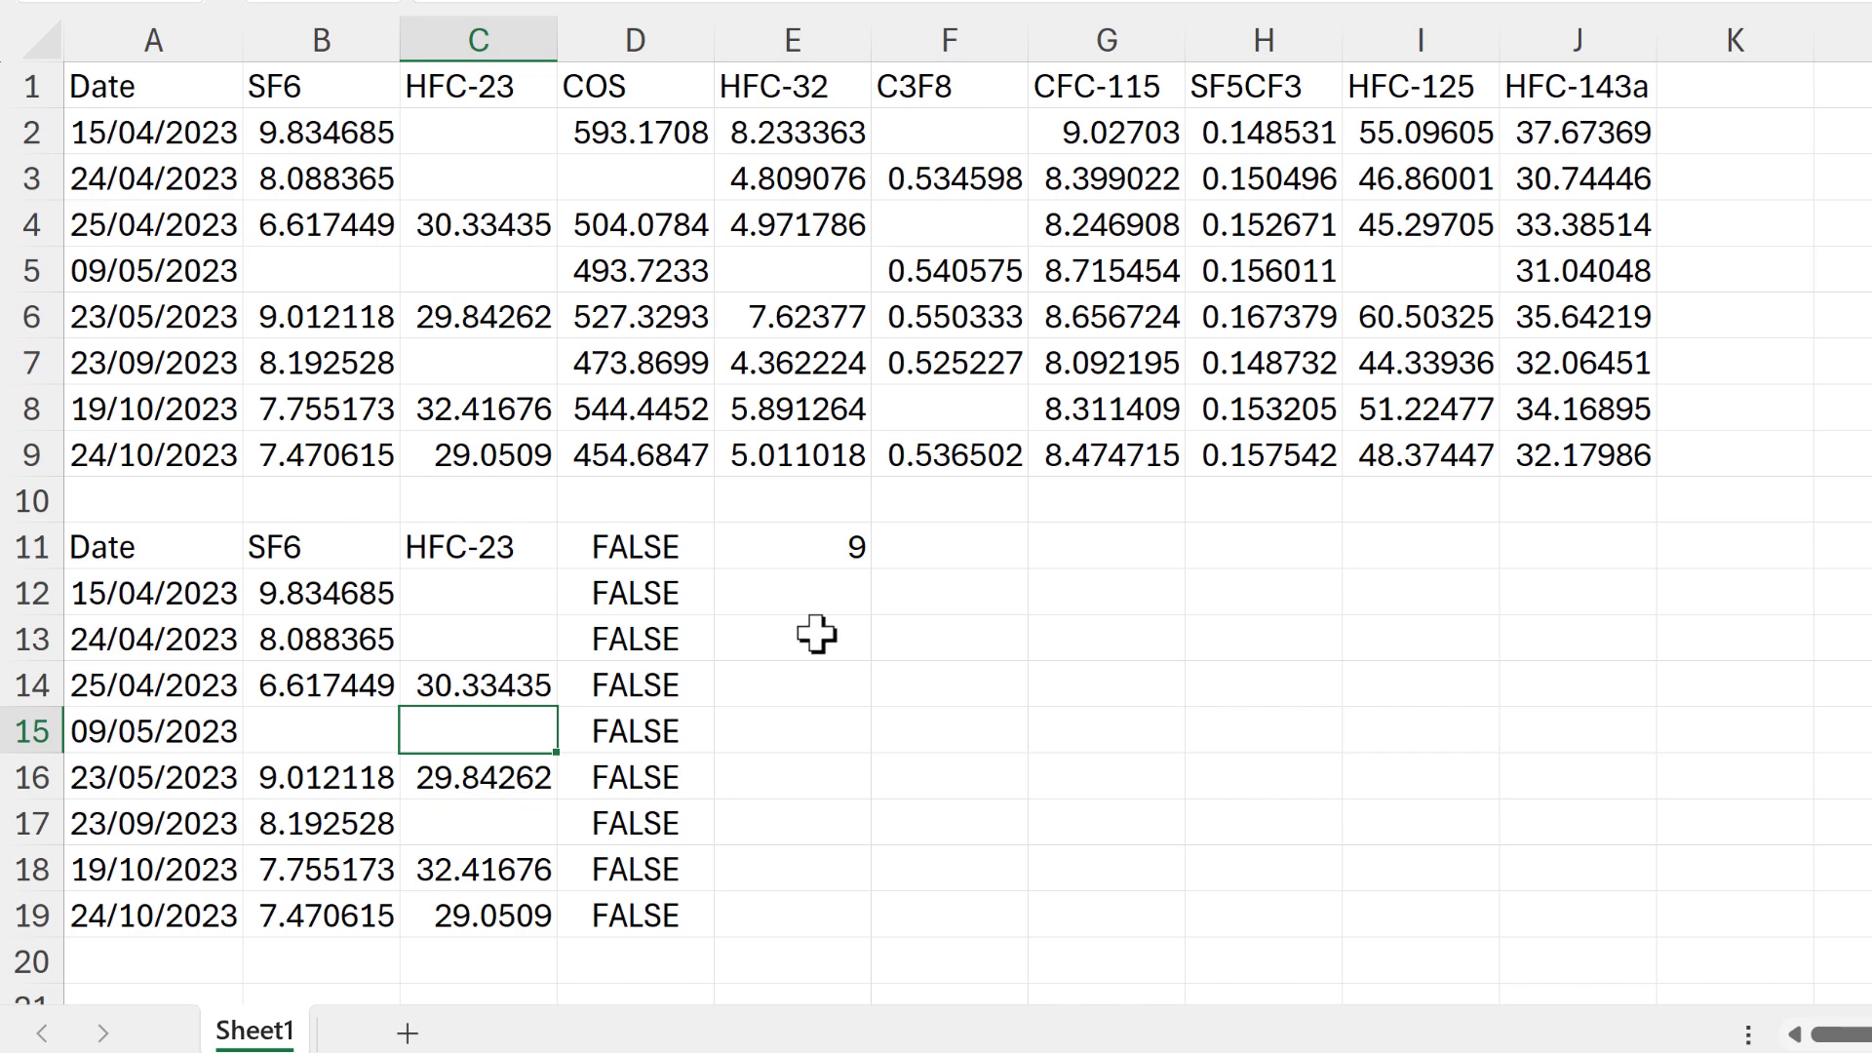
left_click(496, 590)
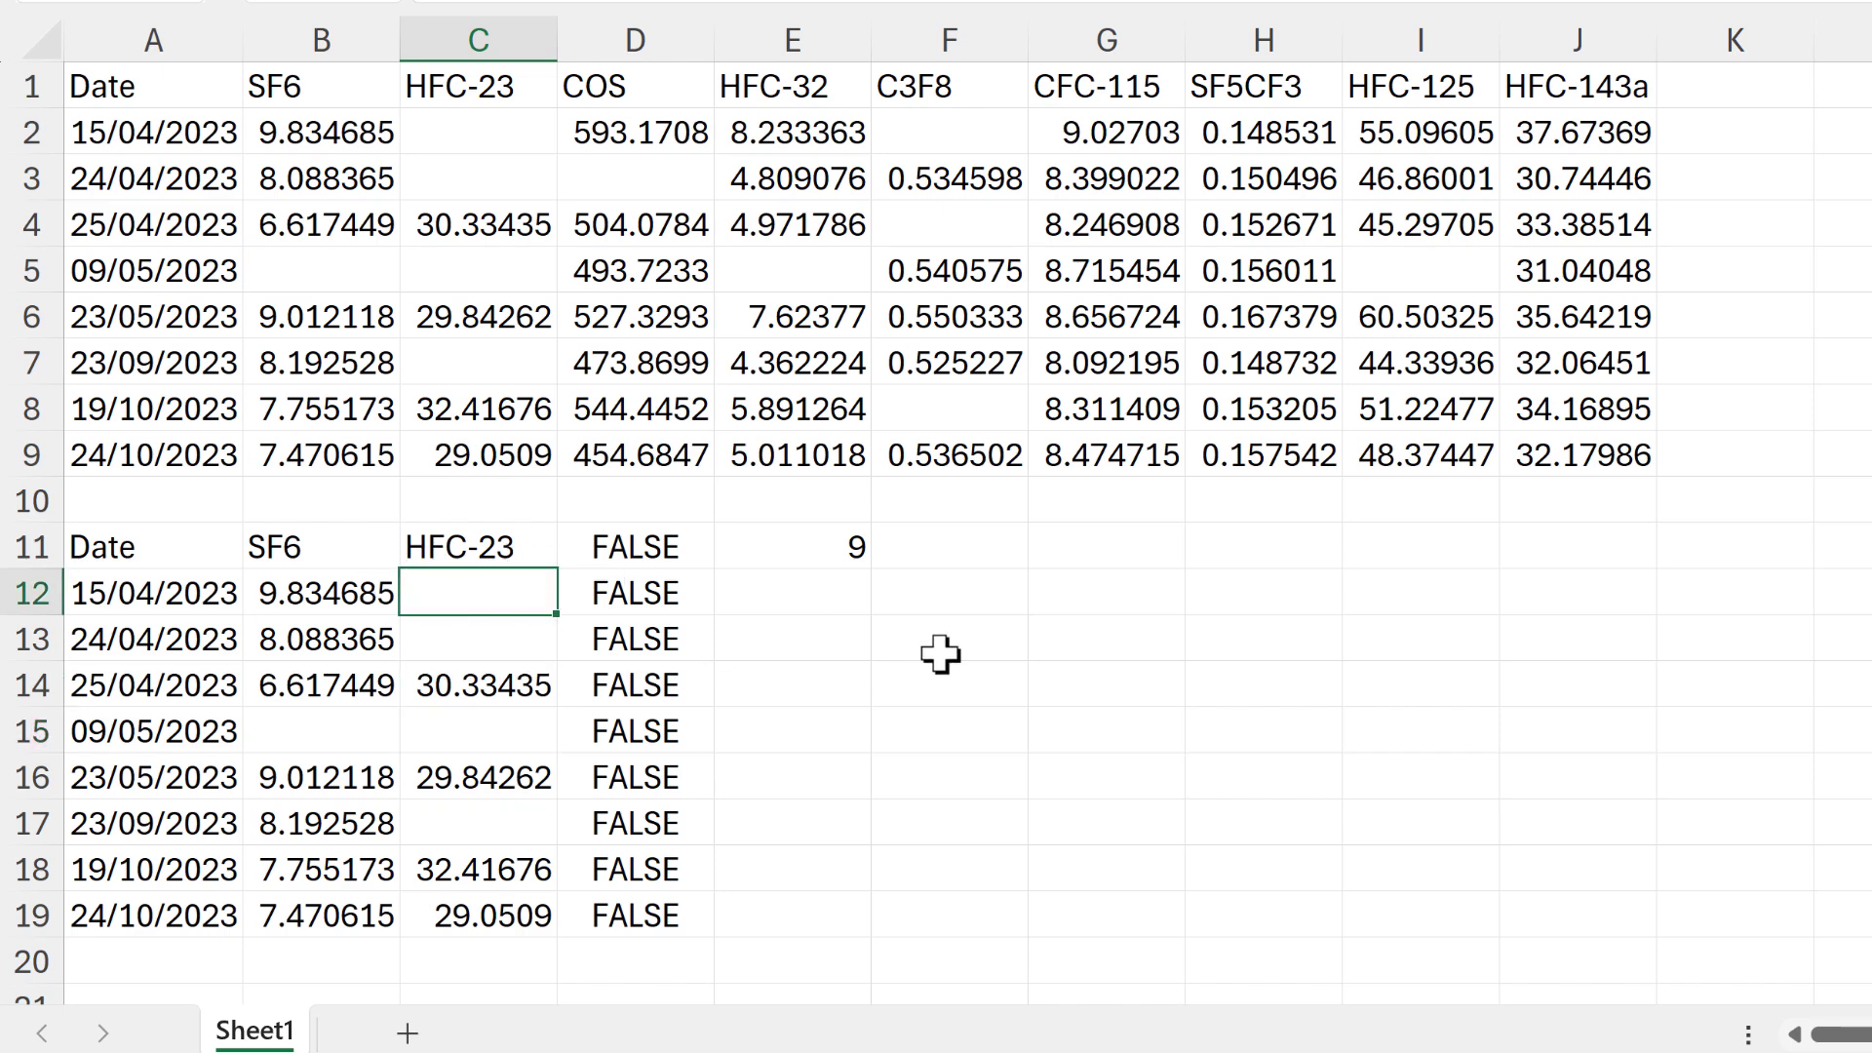
key("Delete")
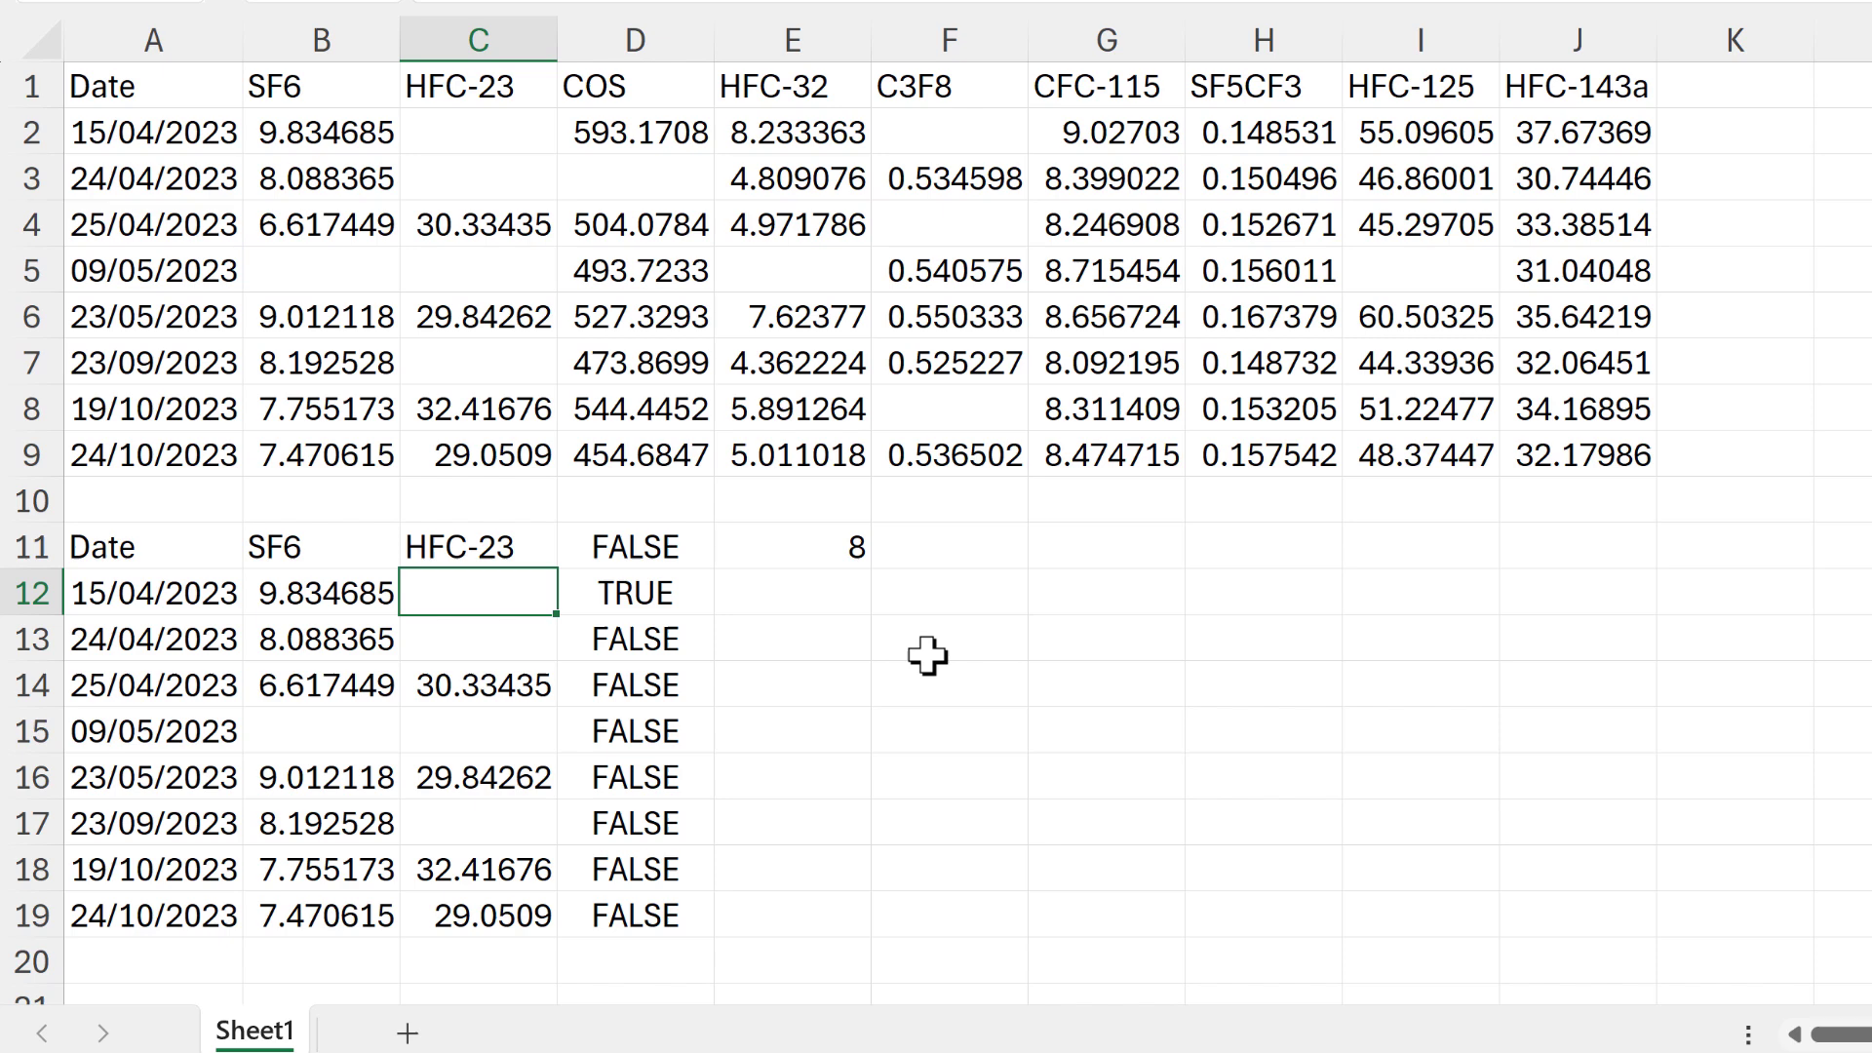
left_click(660, 596)
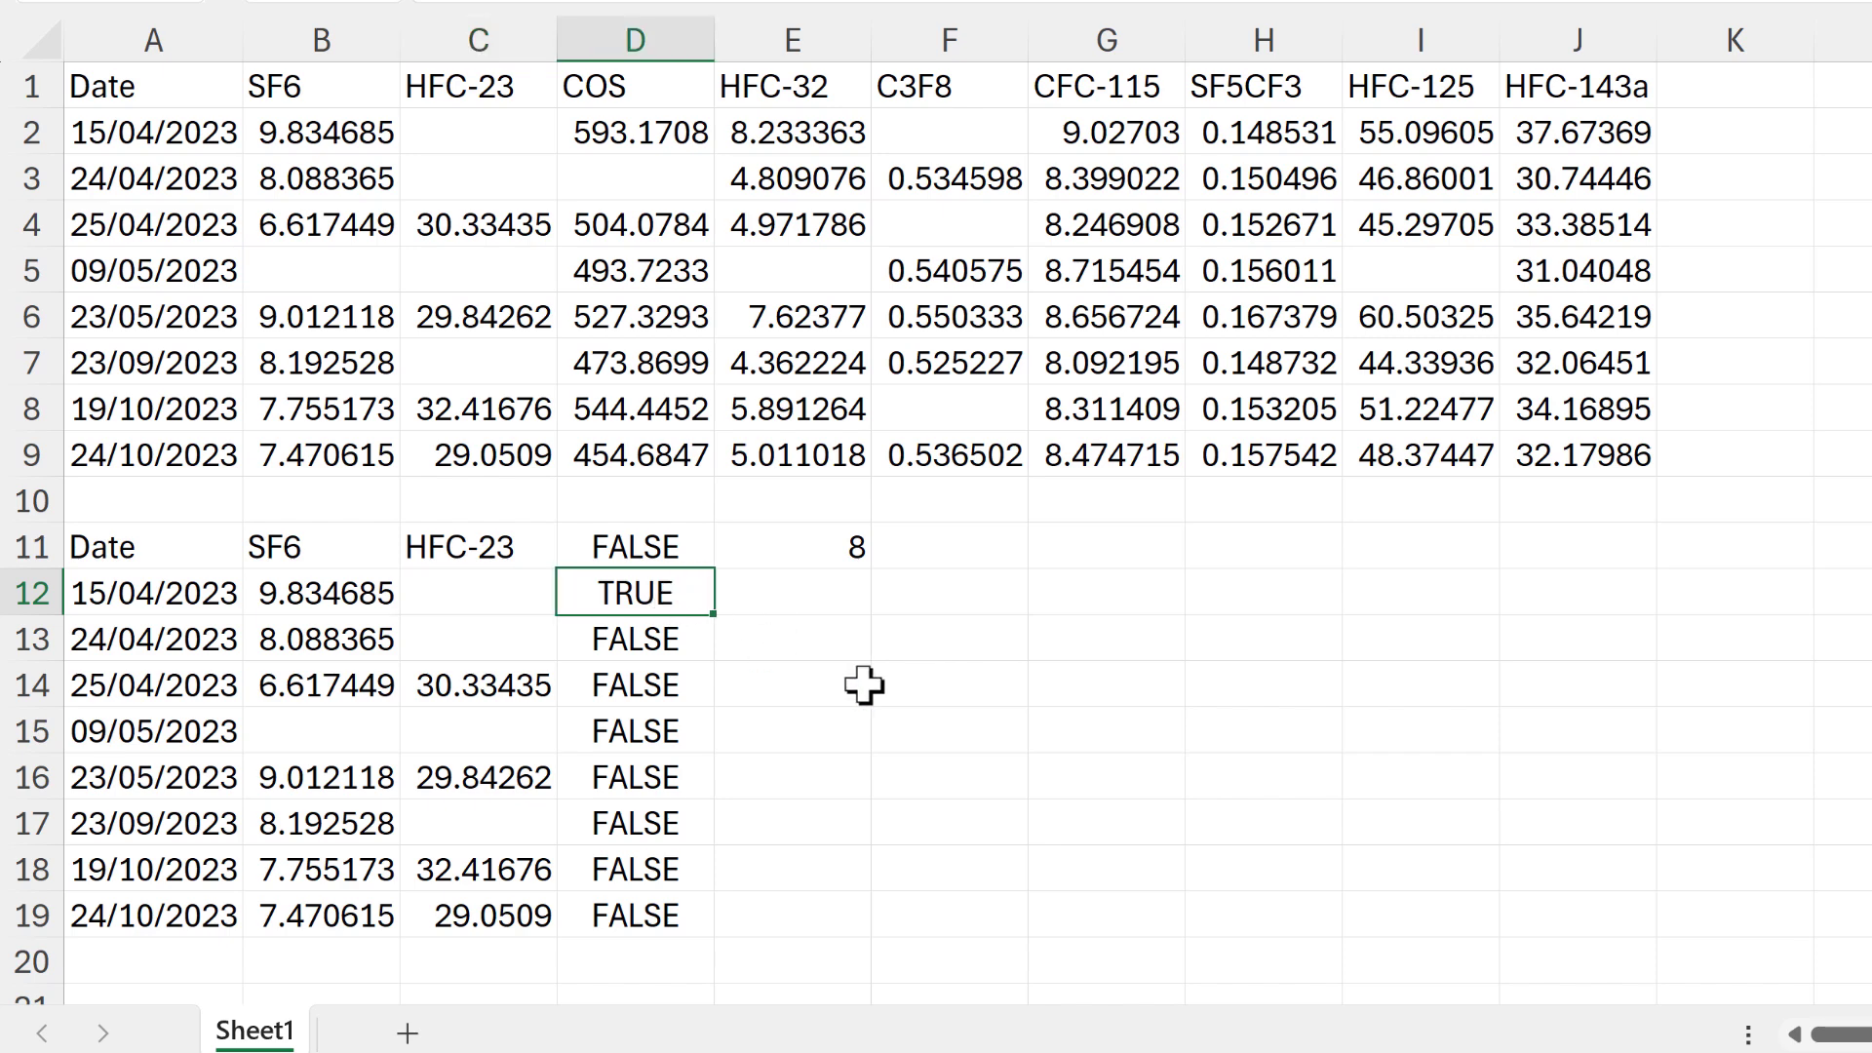
left_click(838, 538)
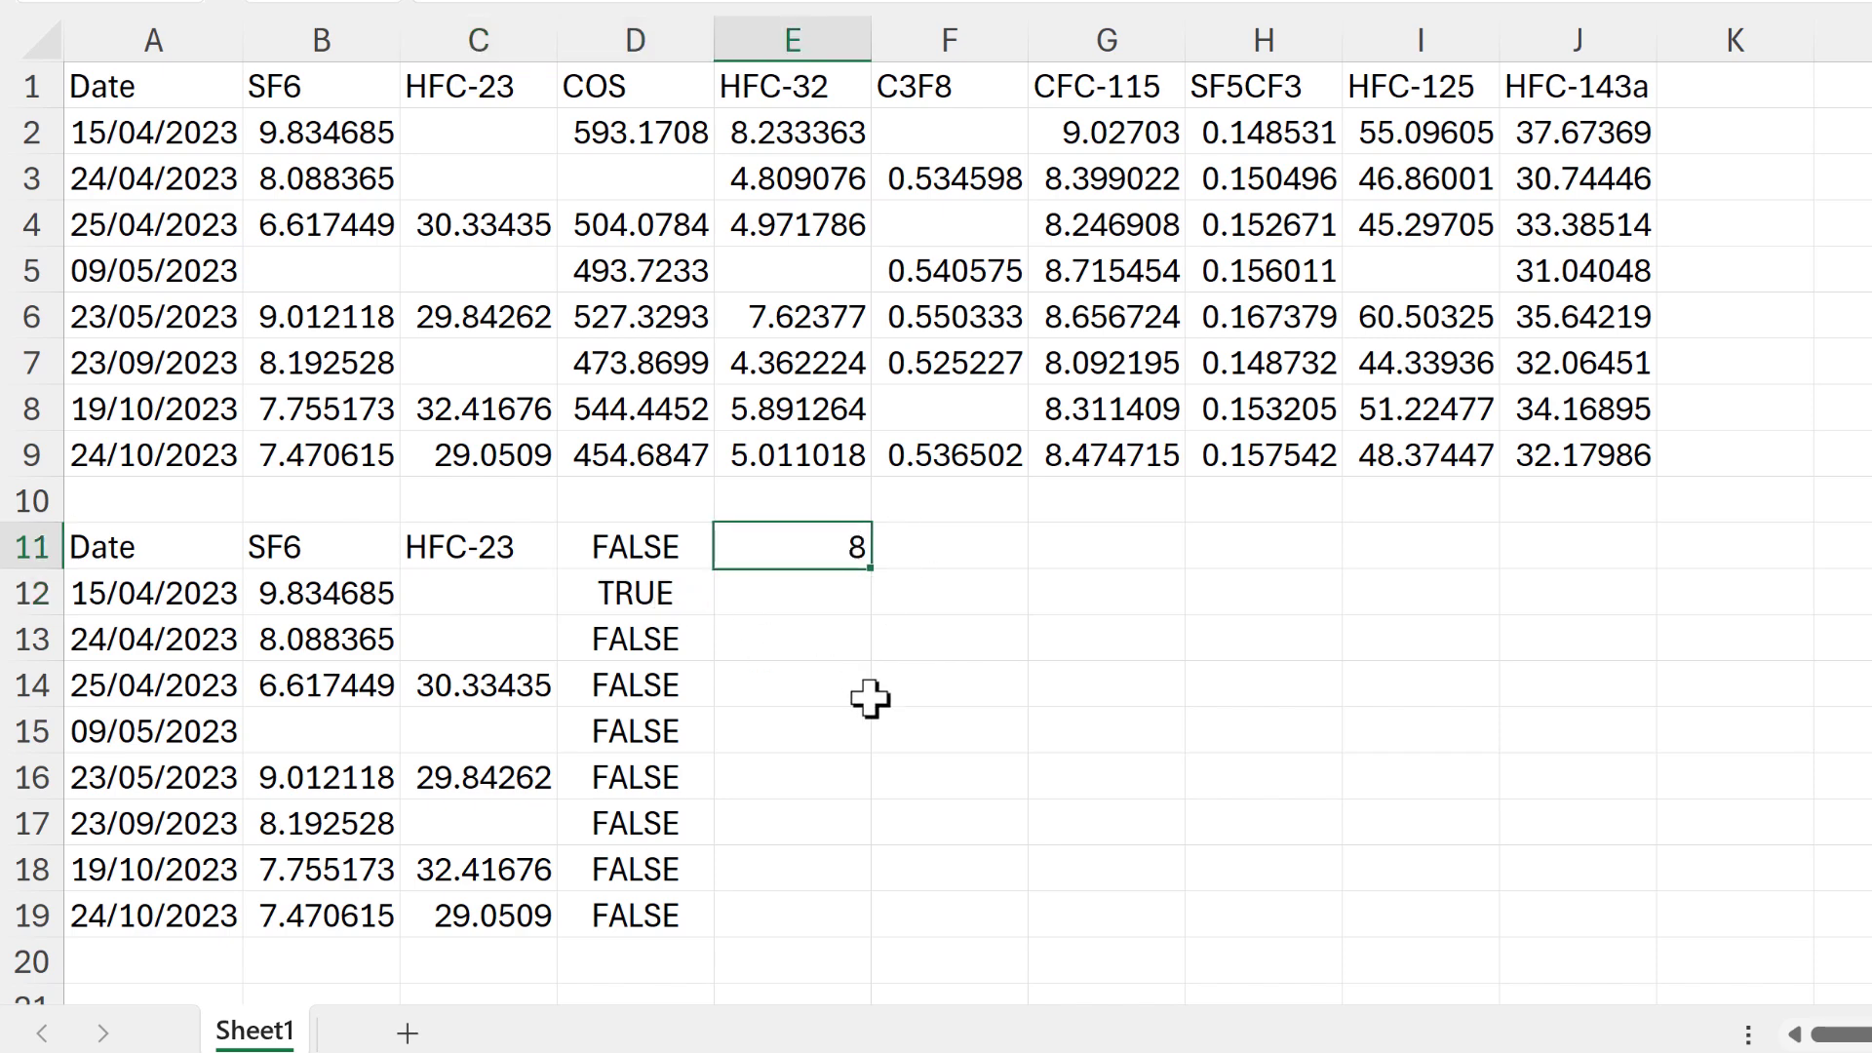
left_click(847, 642)
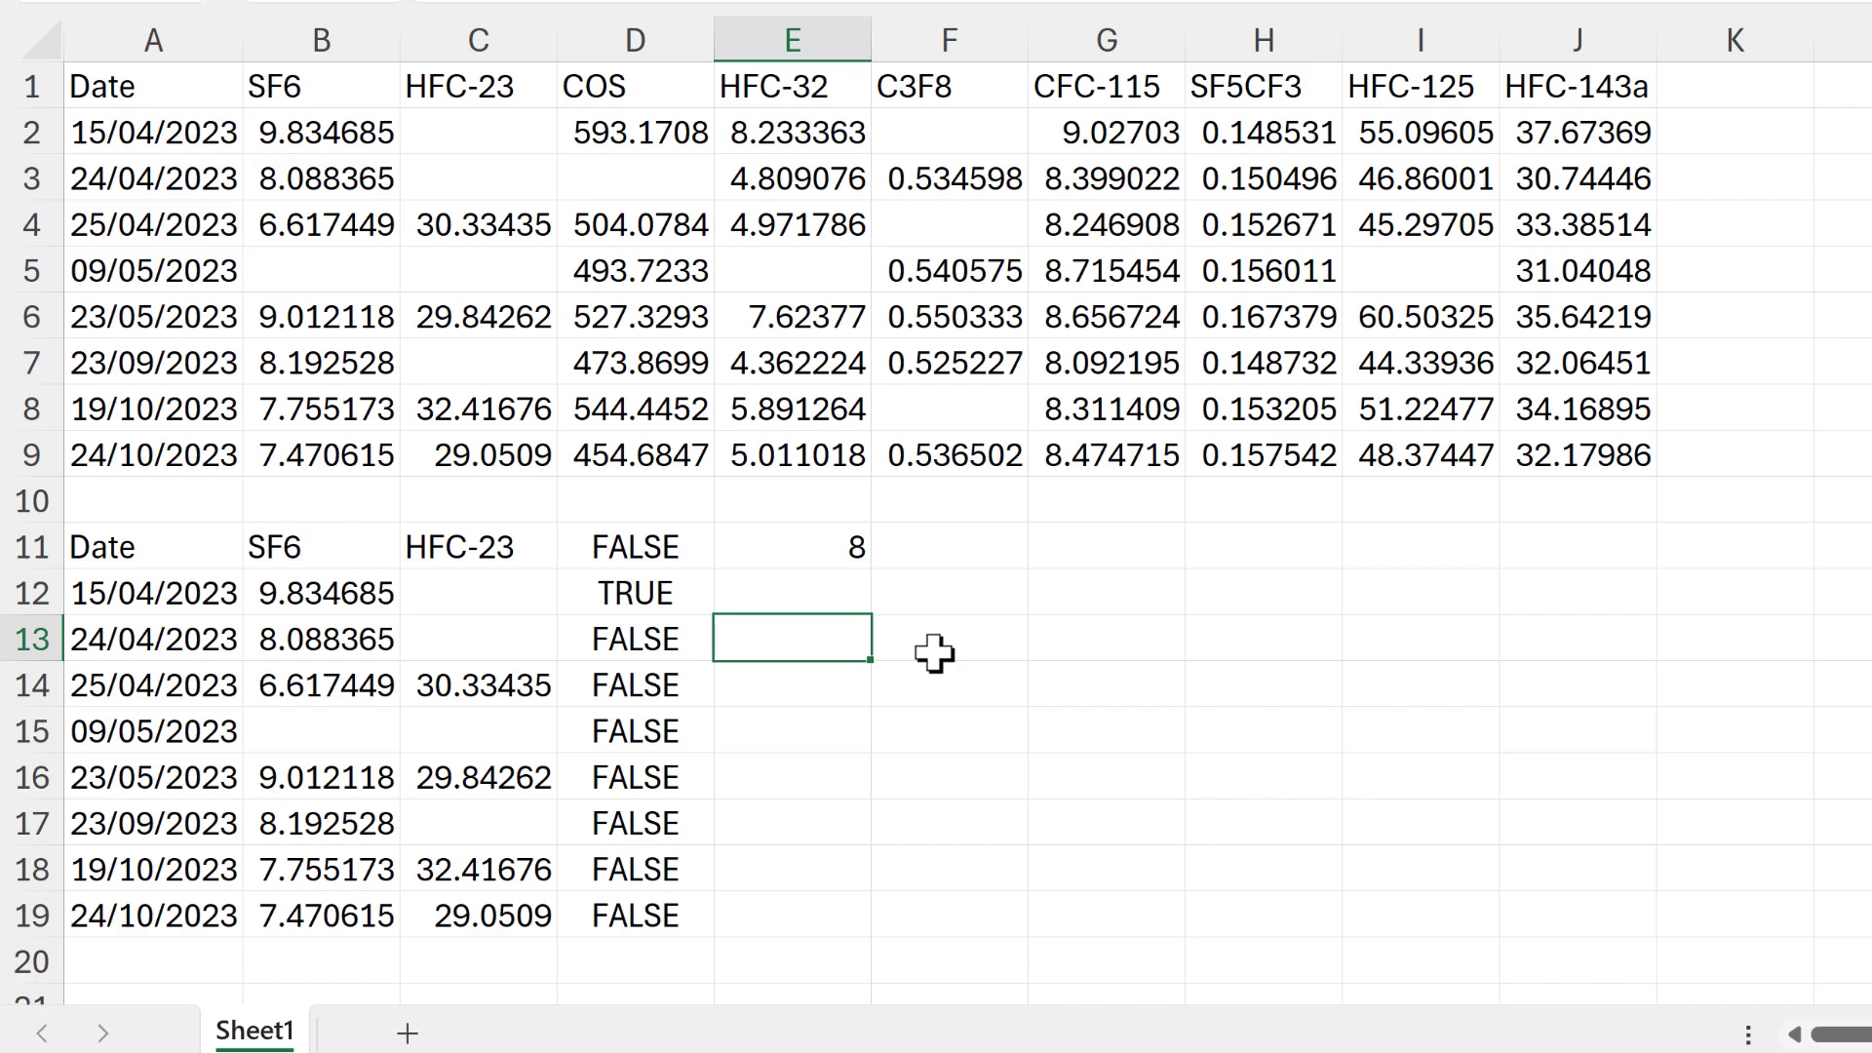
- Replace empty-looking cells in A11:C19 with dddddddddd, filling C12, C13, B15, C15 and C17
left_click_drag(216, 563, 484, 918)
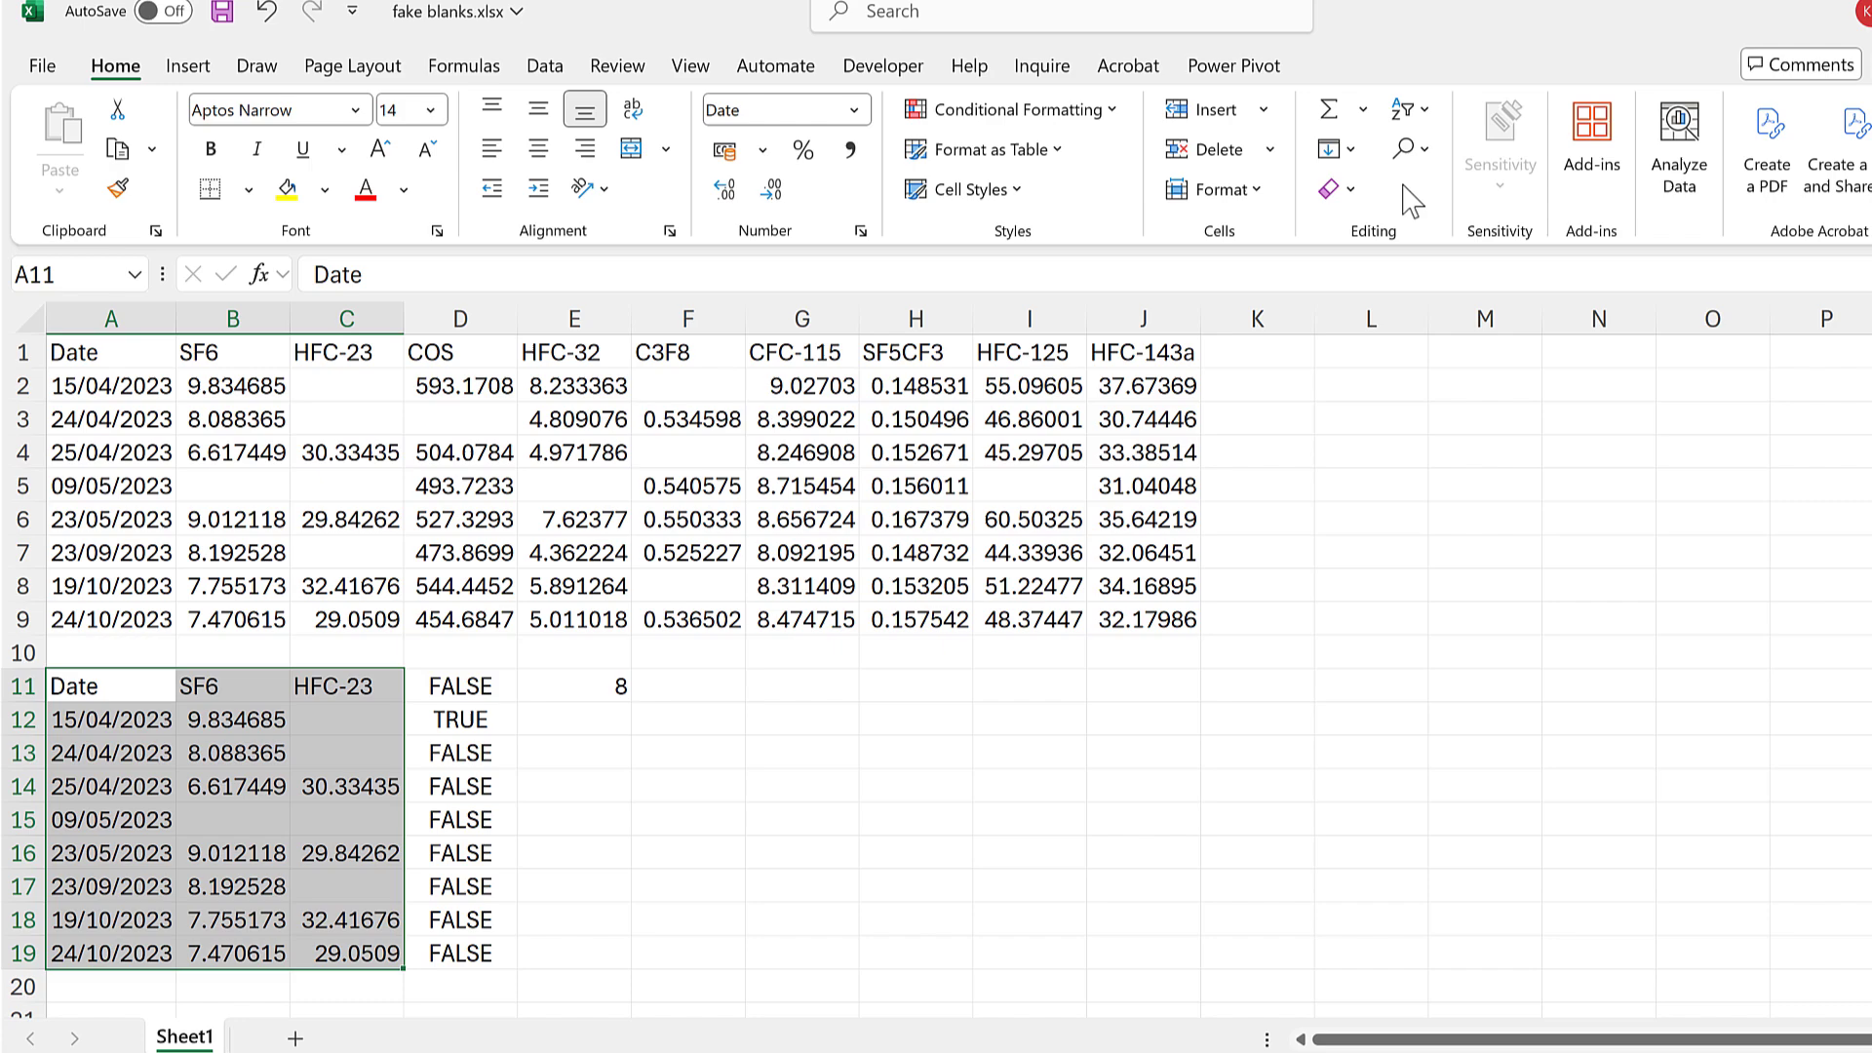
left_click(1622, 16)
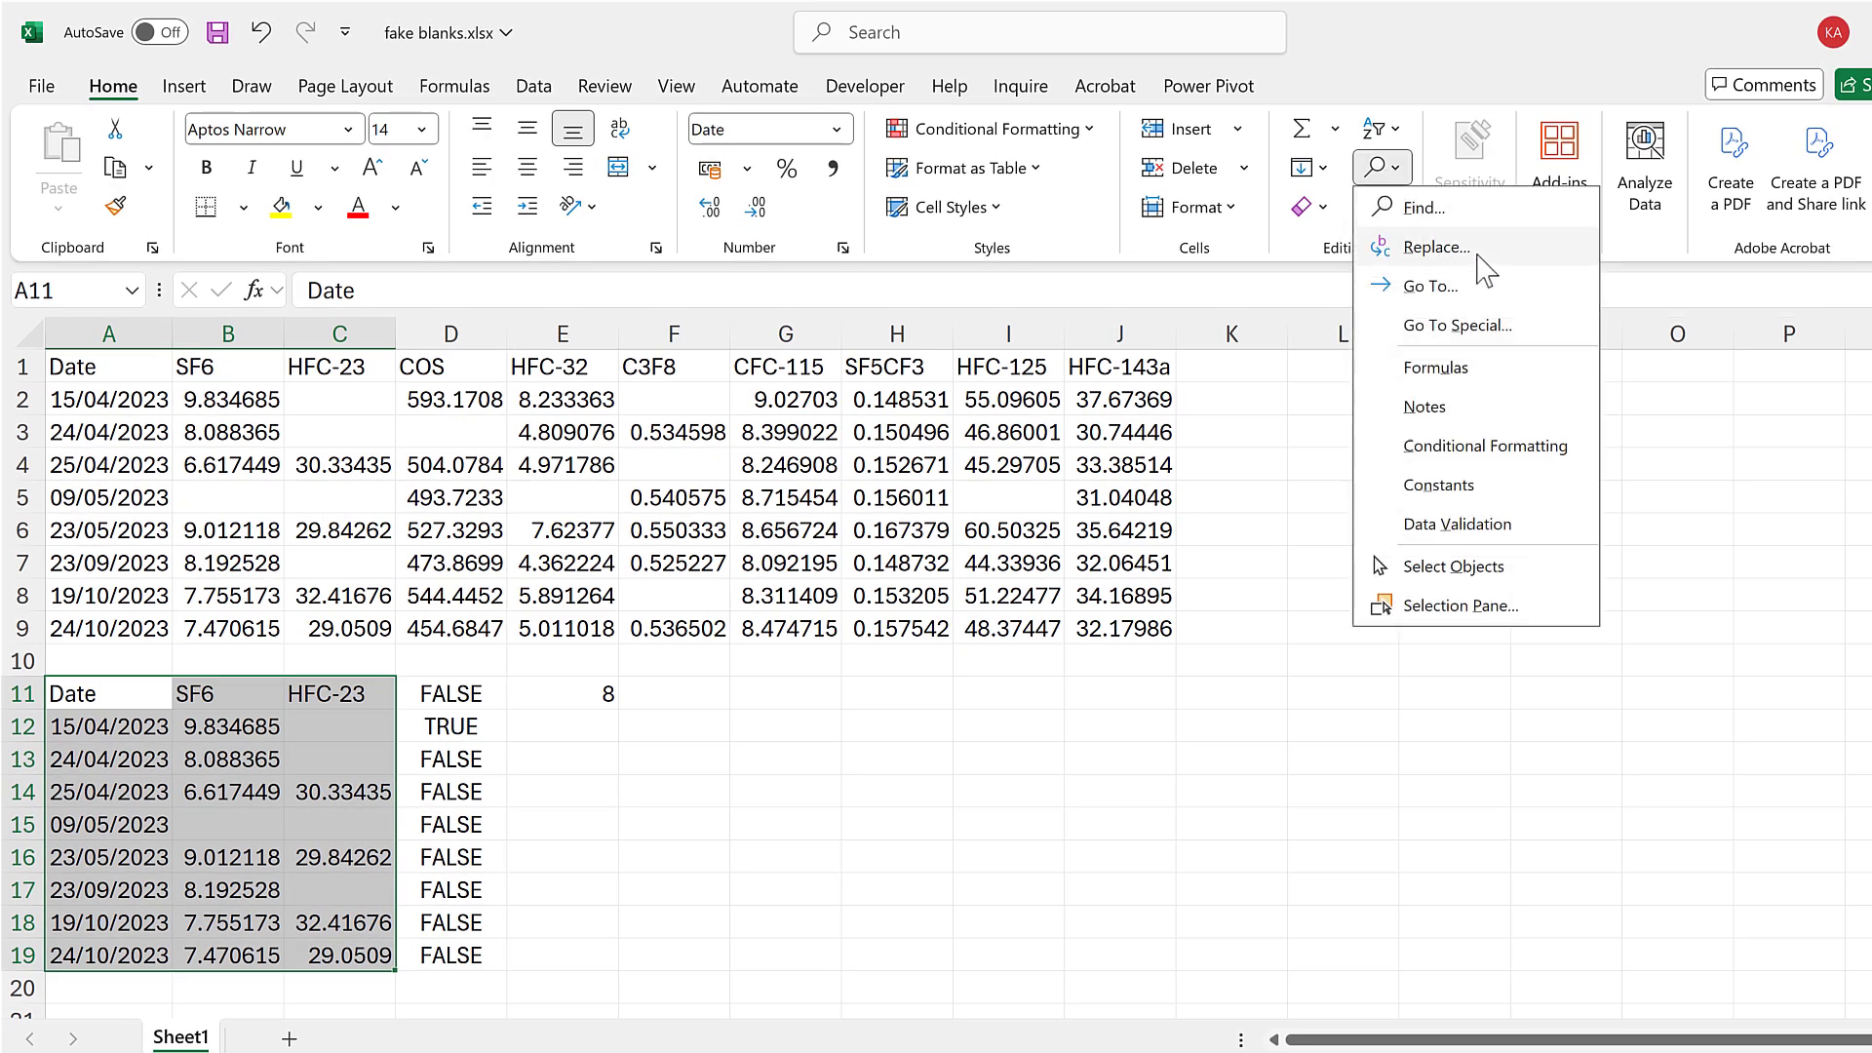
left_click(1437, 247)
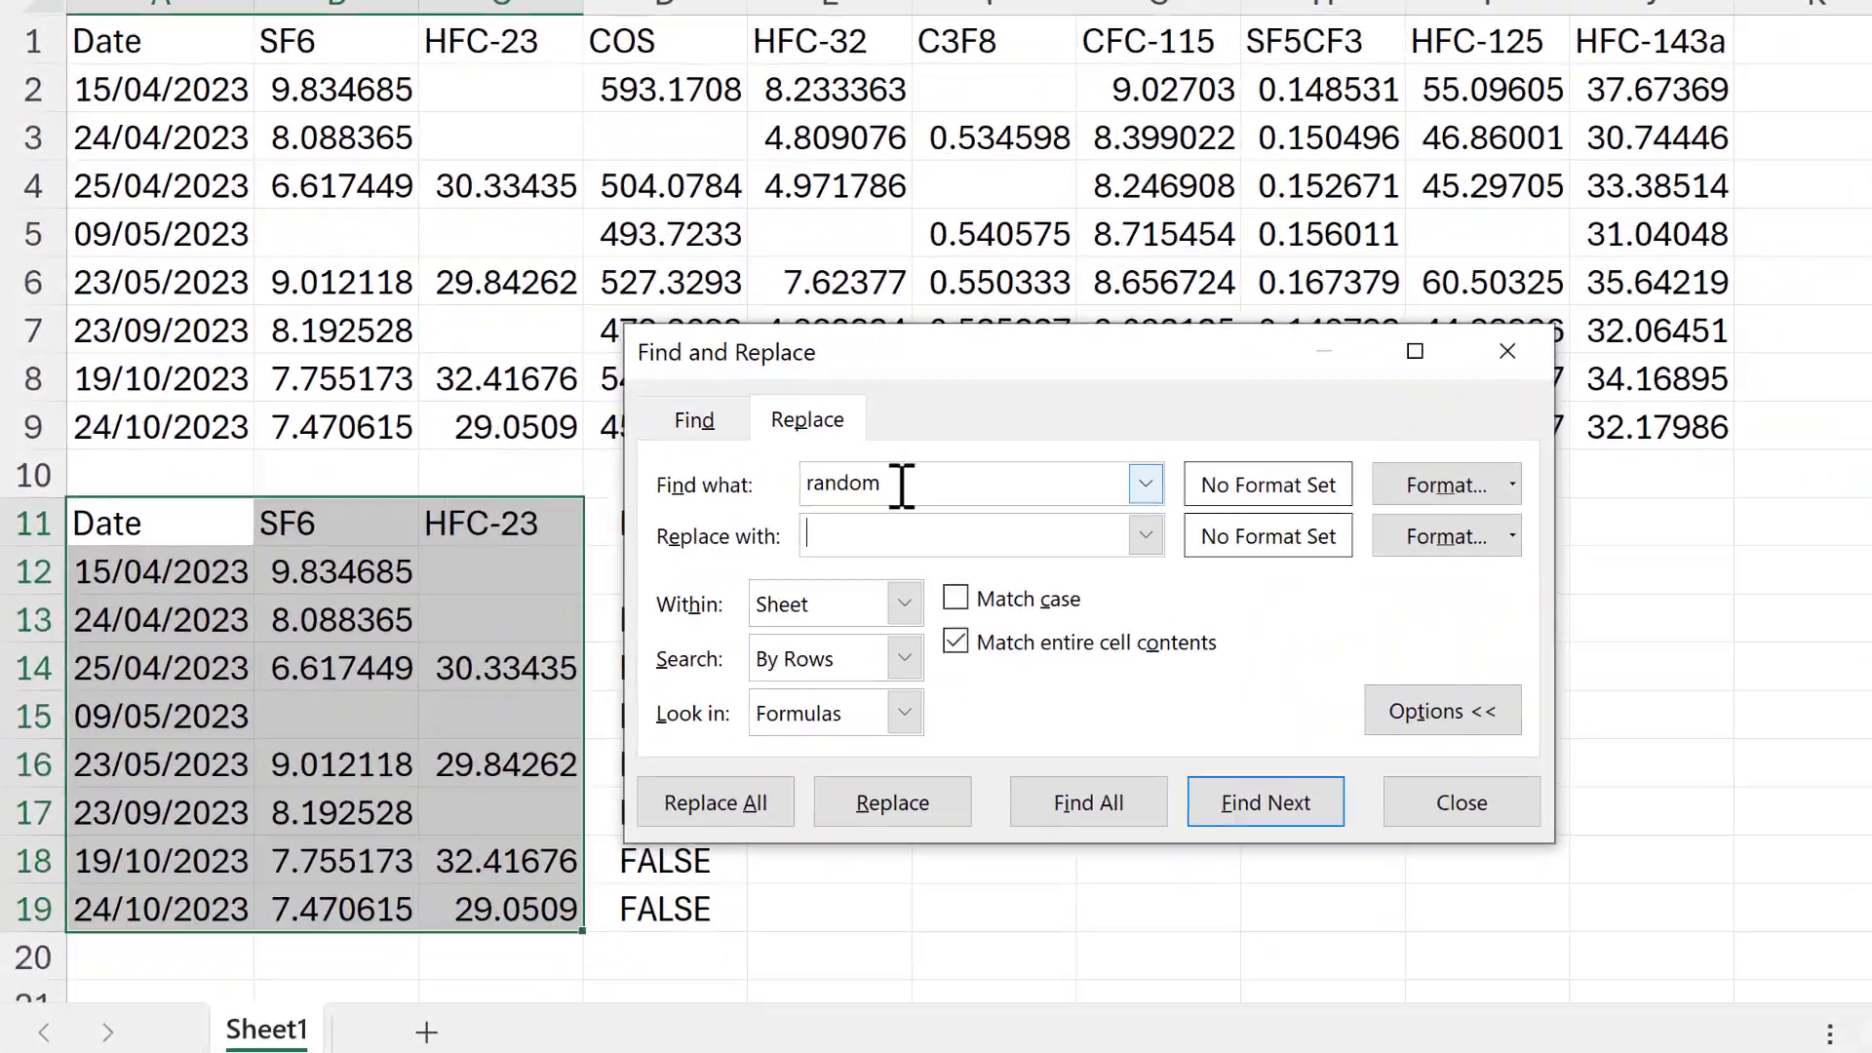
left_click_drag(604, 666, 540, 668)
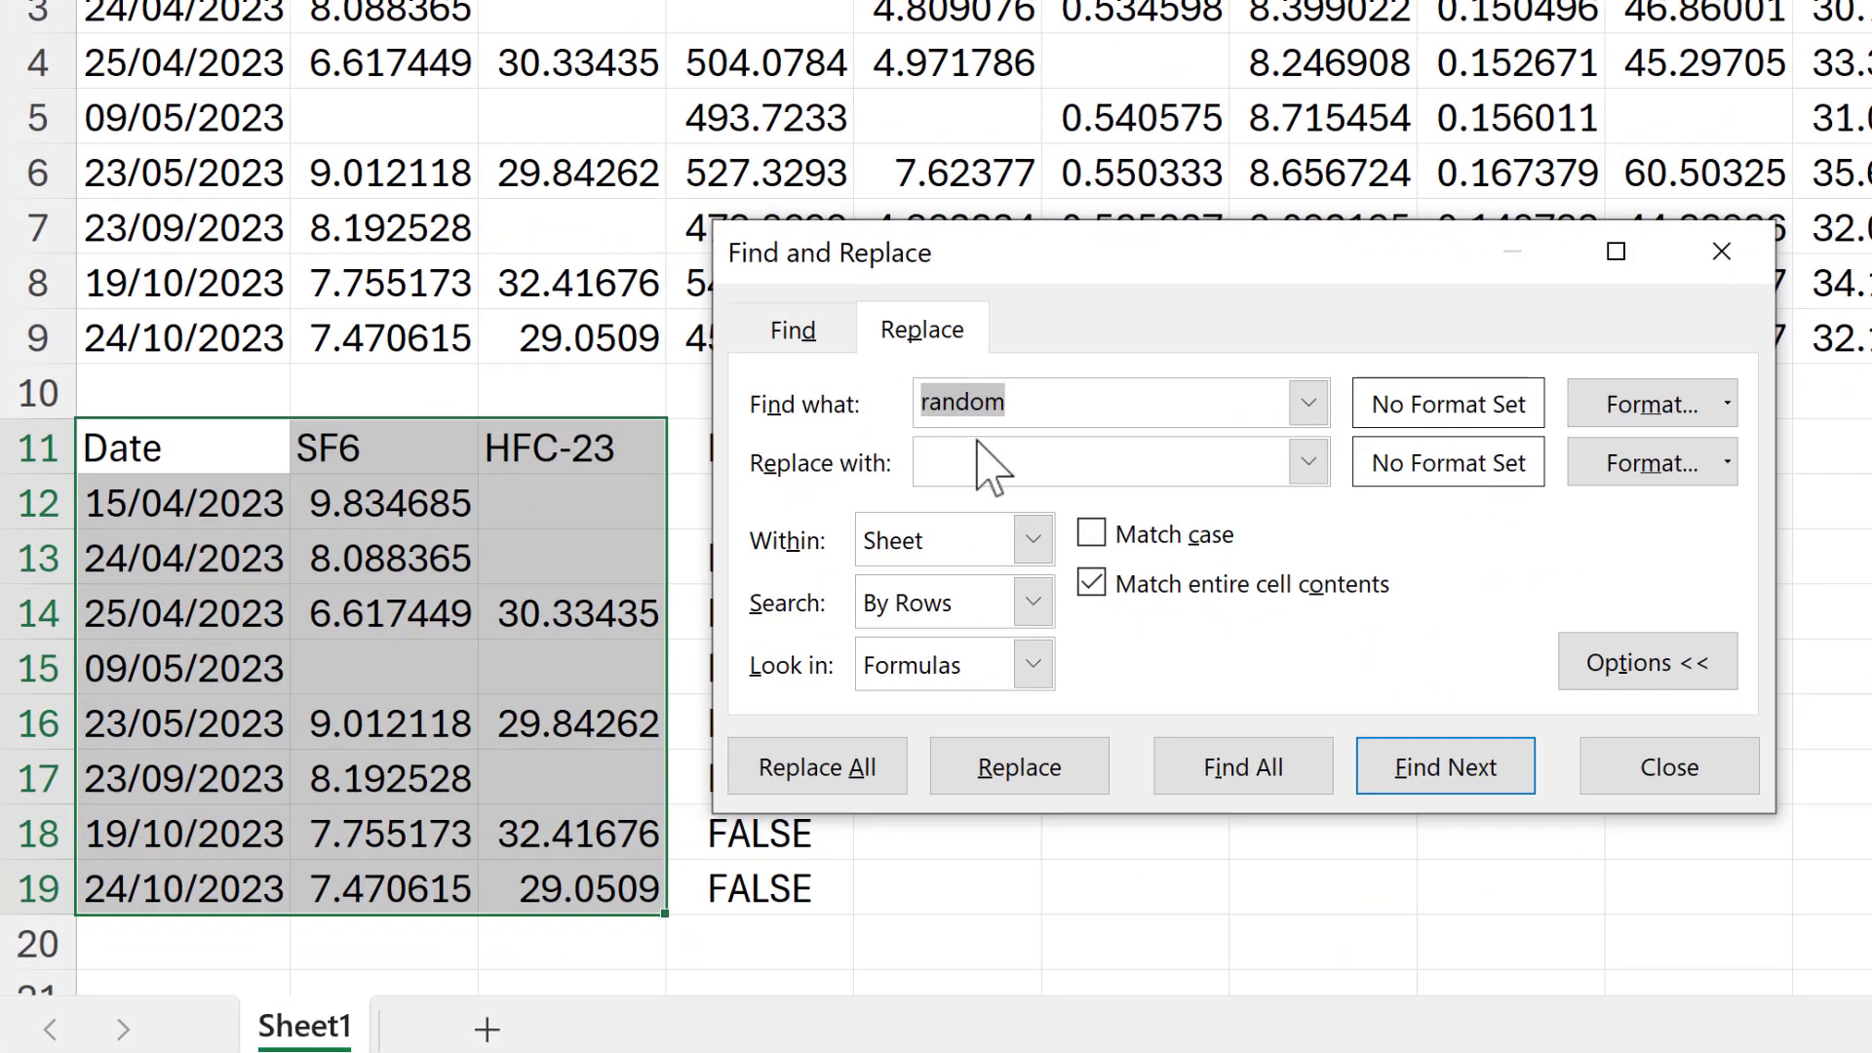
key("BackSpace")
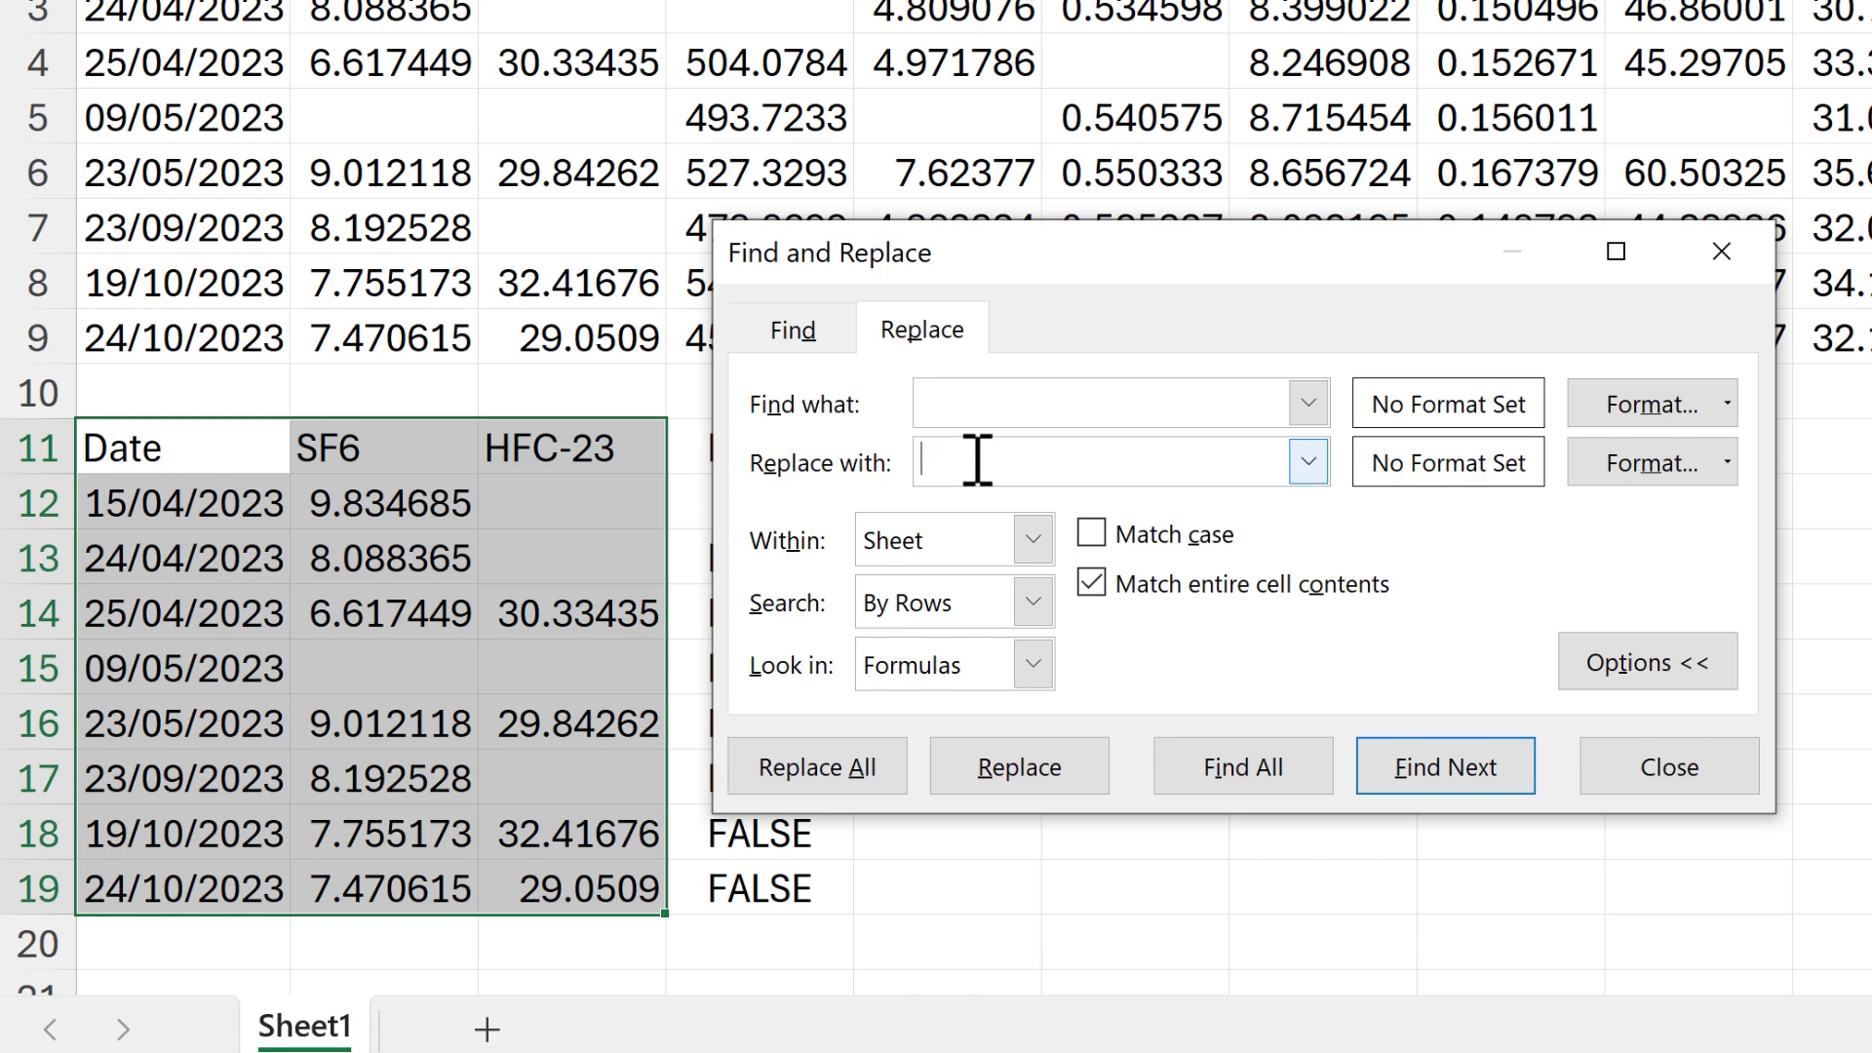
type("dddddddddd")
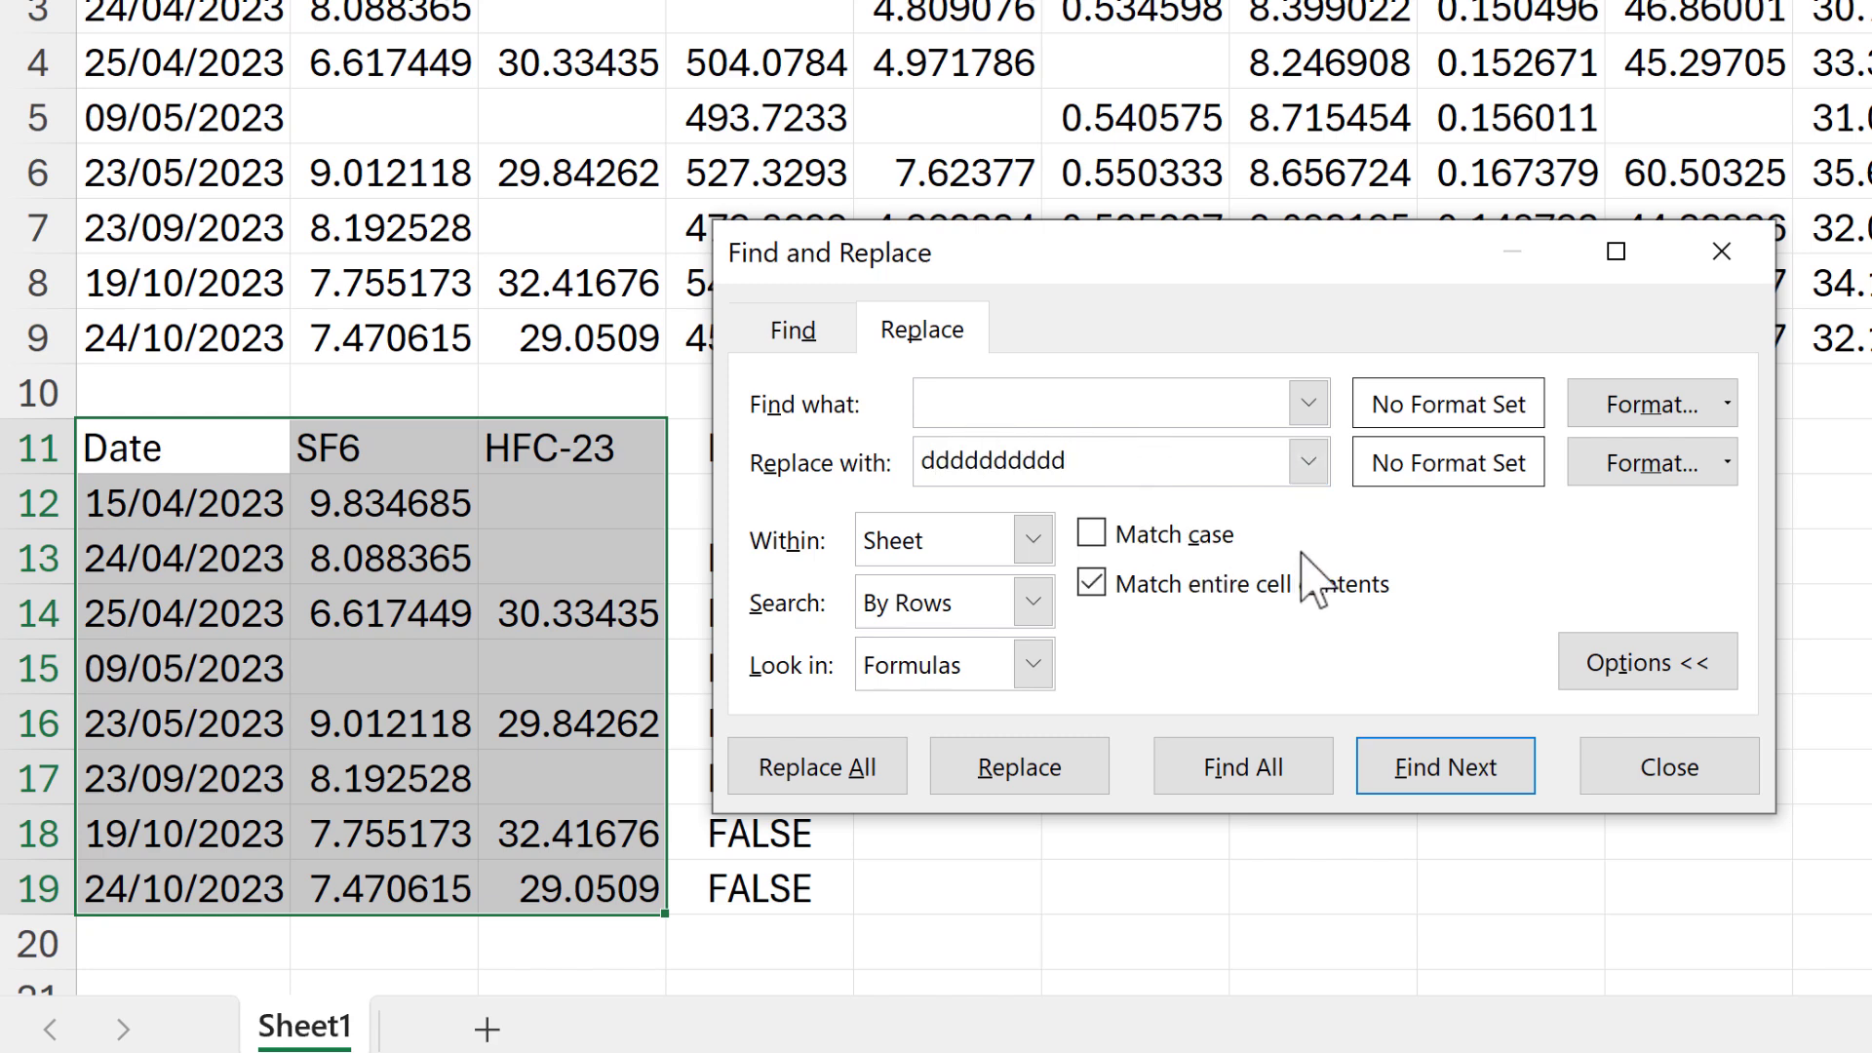
left_click(862, 770)
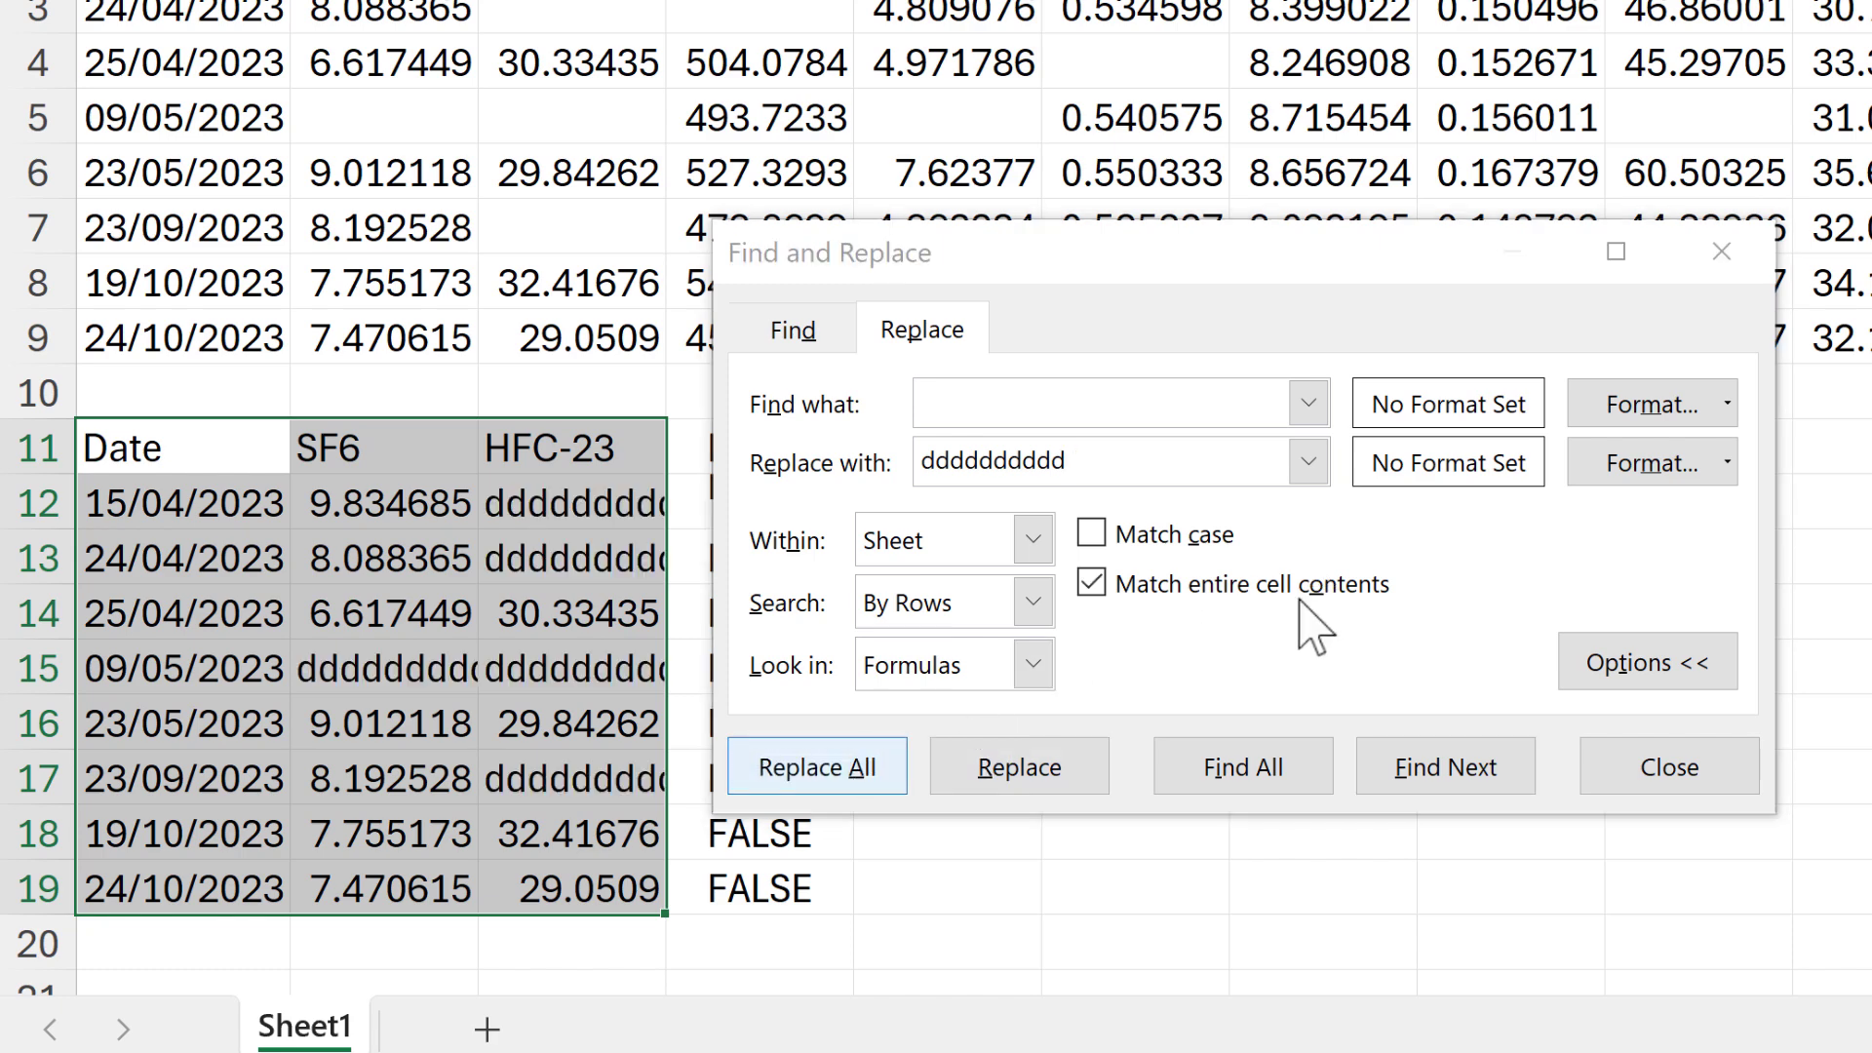
left_click(1513, 655)
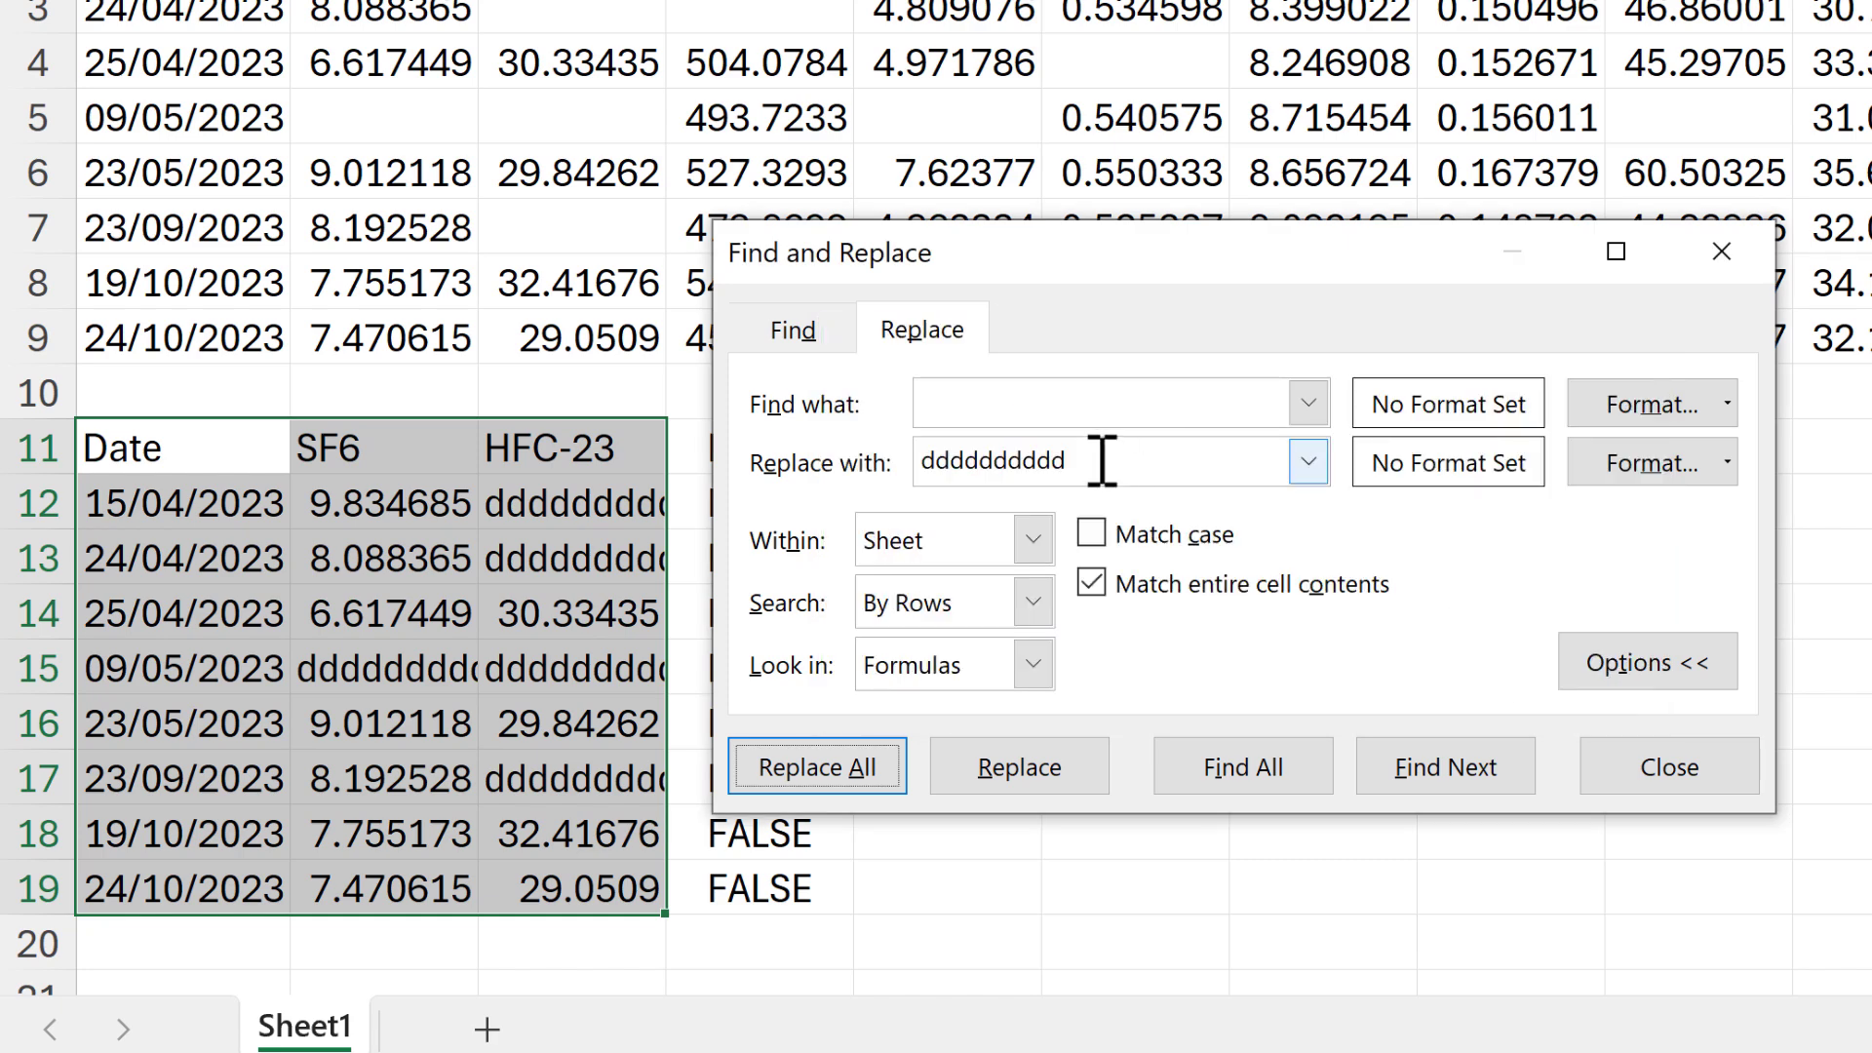
- Replace dddddddddd with nothing so the five cells are truly empty and E11 counts 5
left_click_drag(1102, 458, 899, 476)
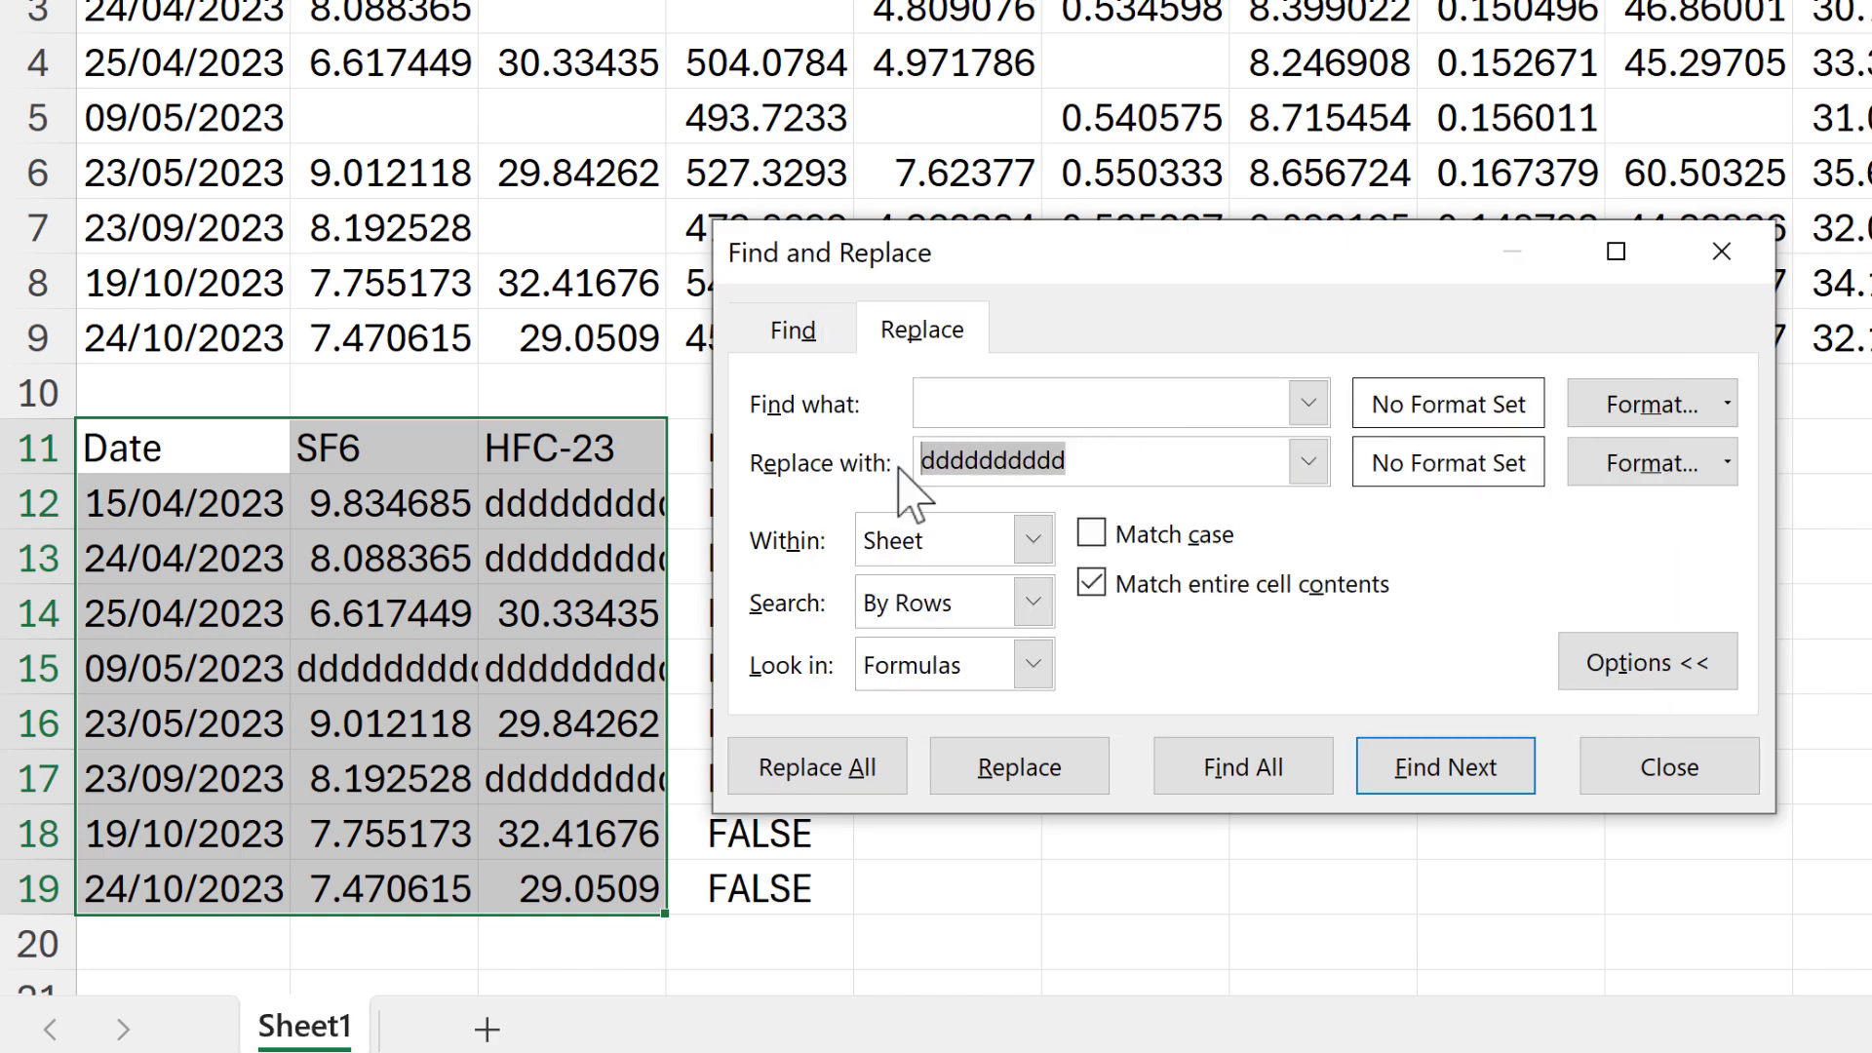
key("ctrl+c")
left_click(1081, 393)
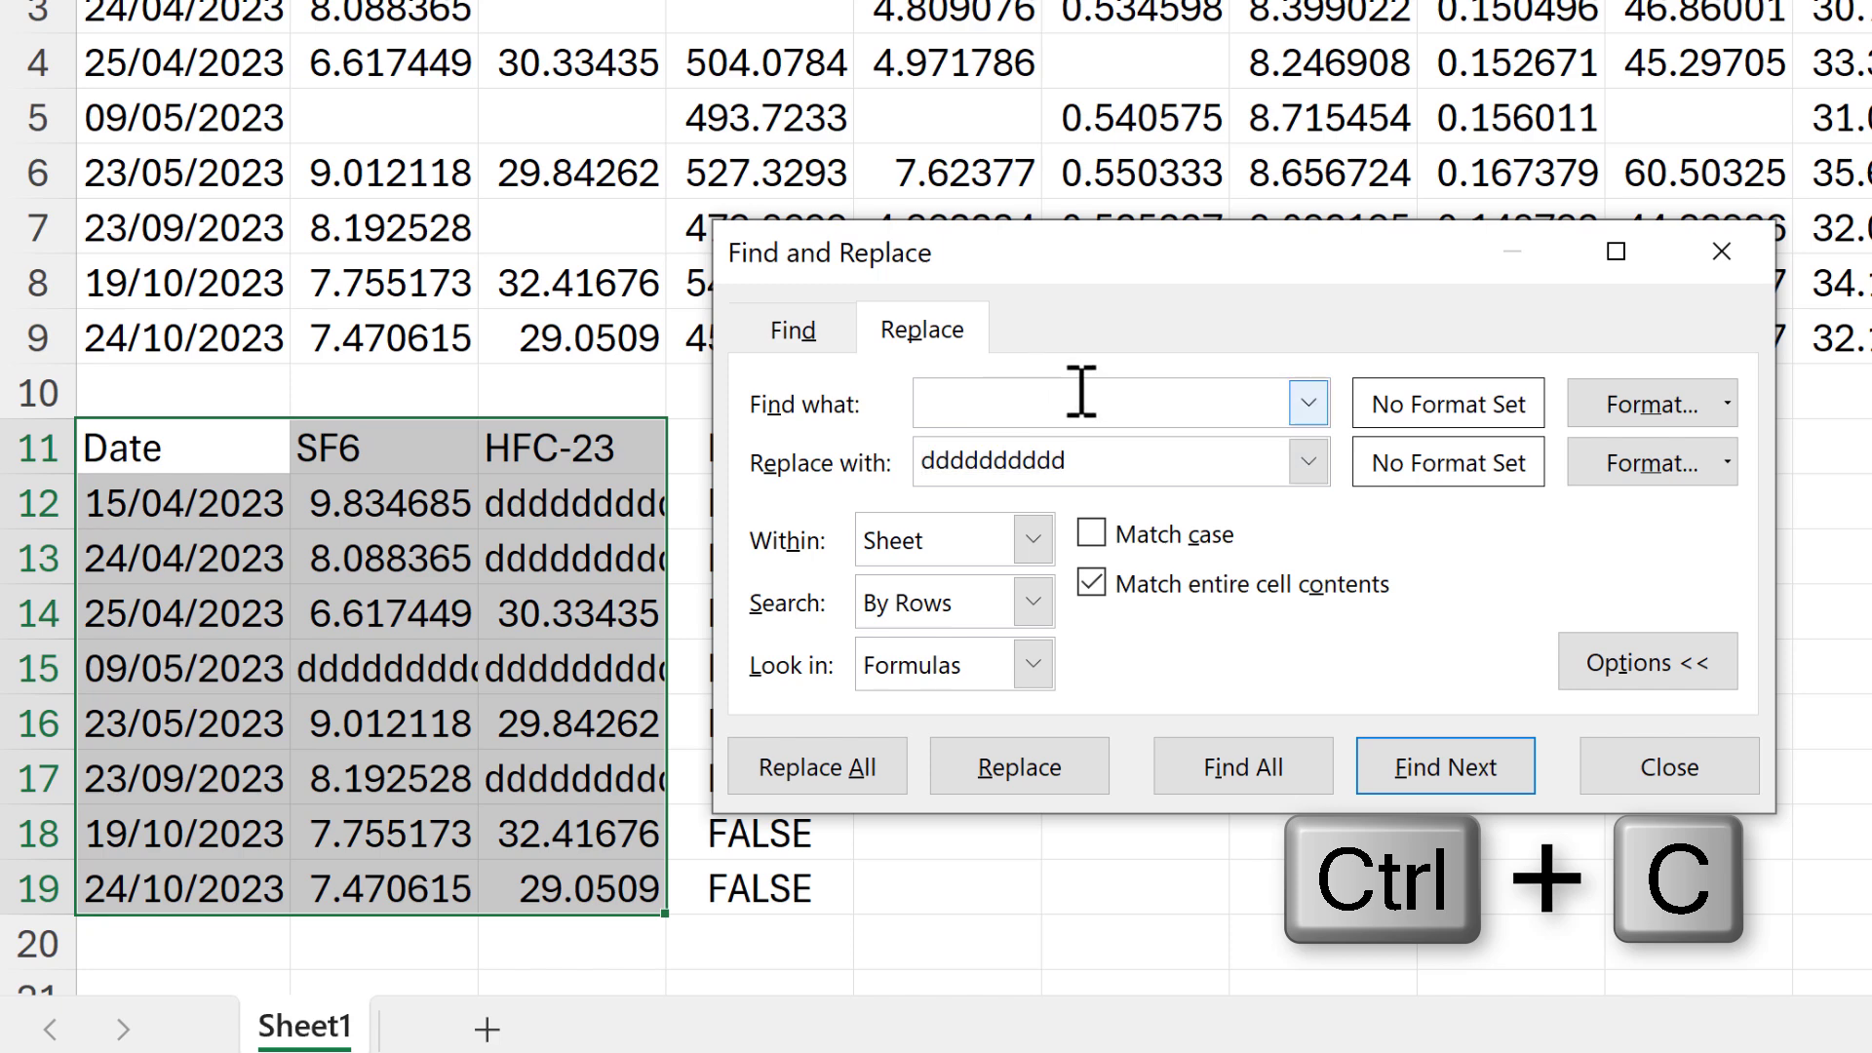
key("ctrl+v")
left_click(1080, 462)
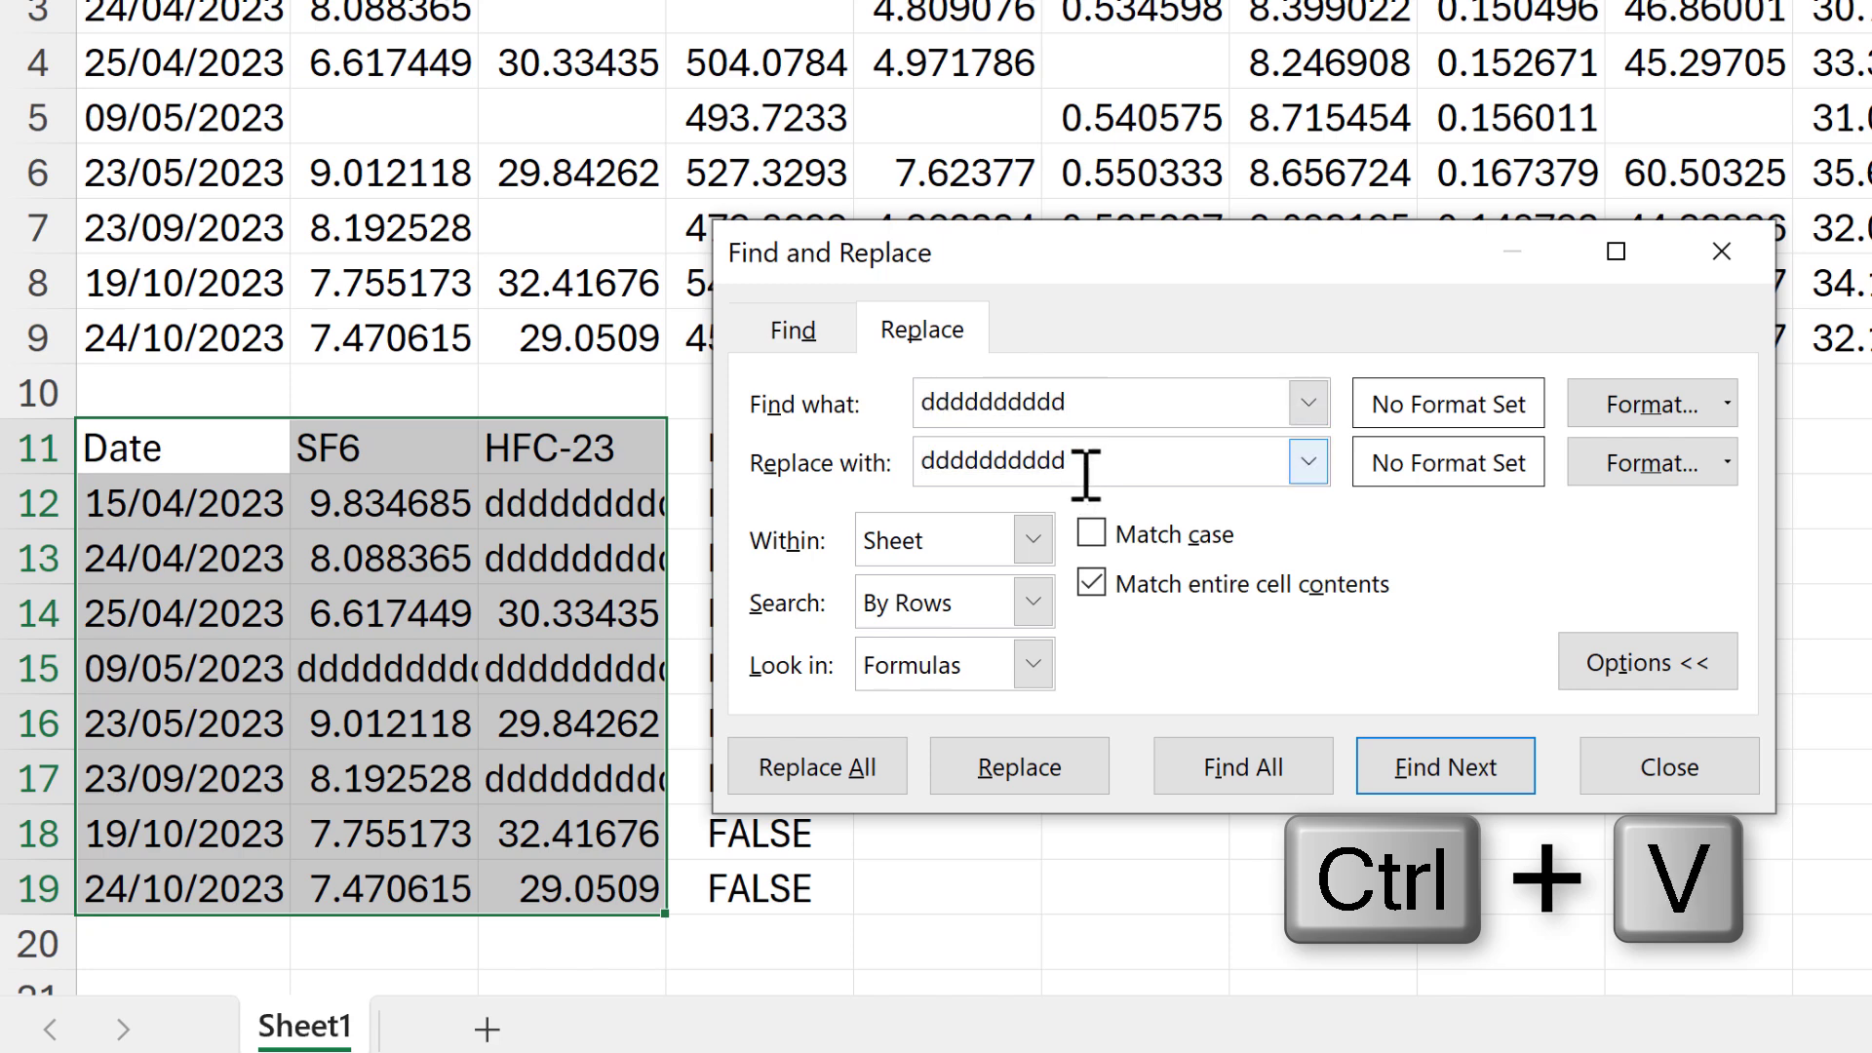
left_click_drag(1115, 458, 910, 472)
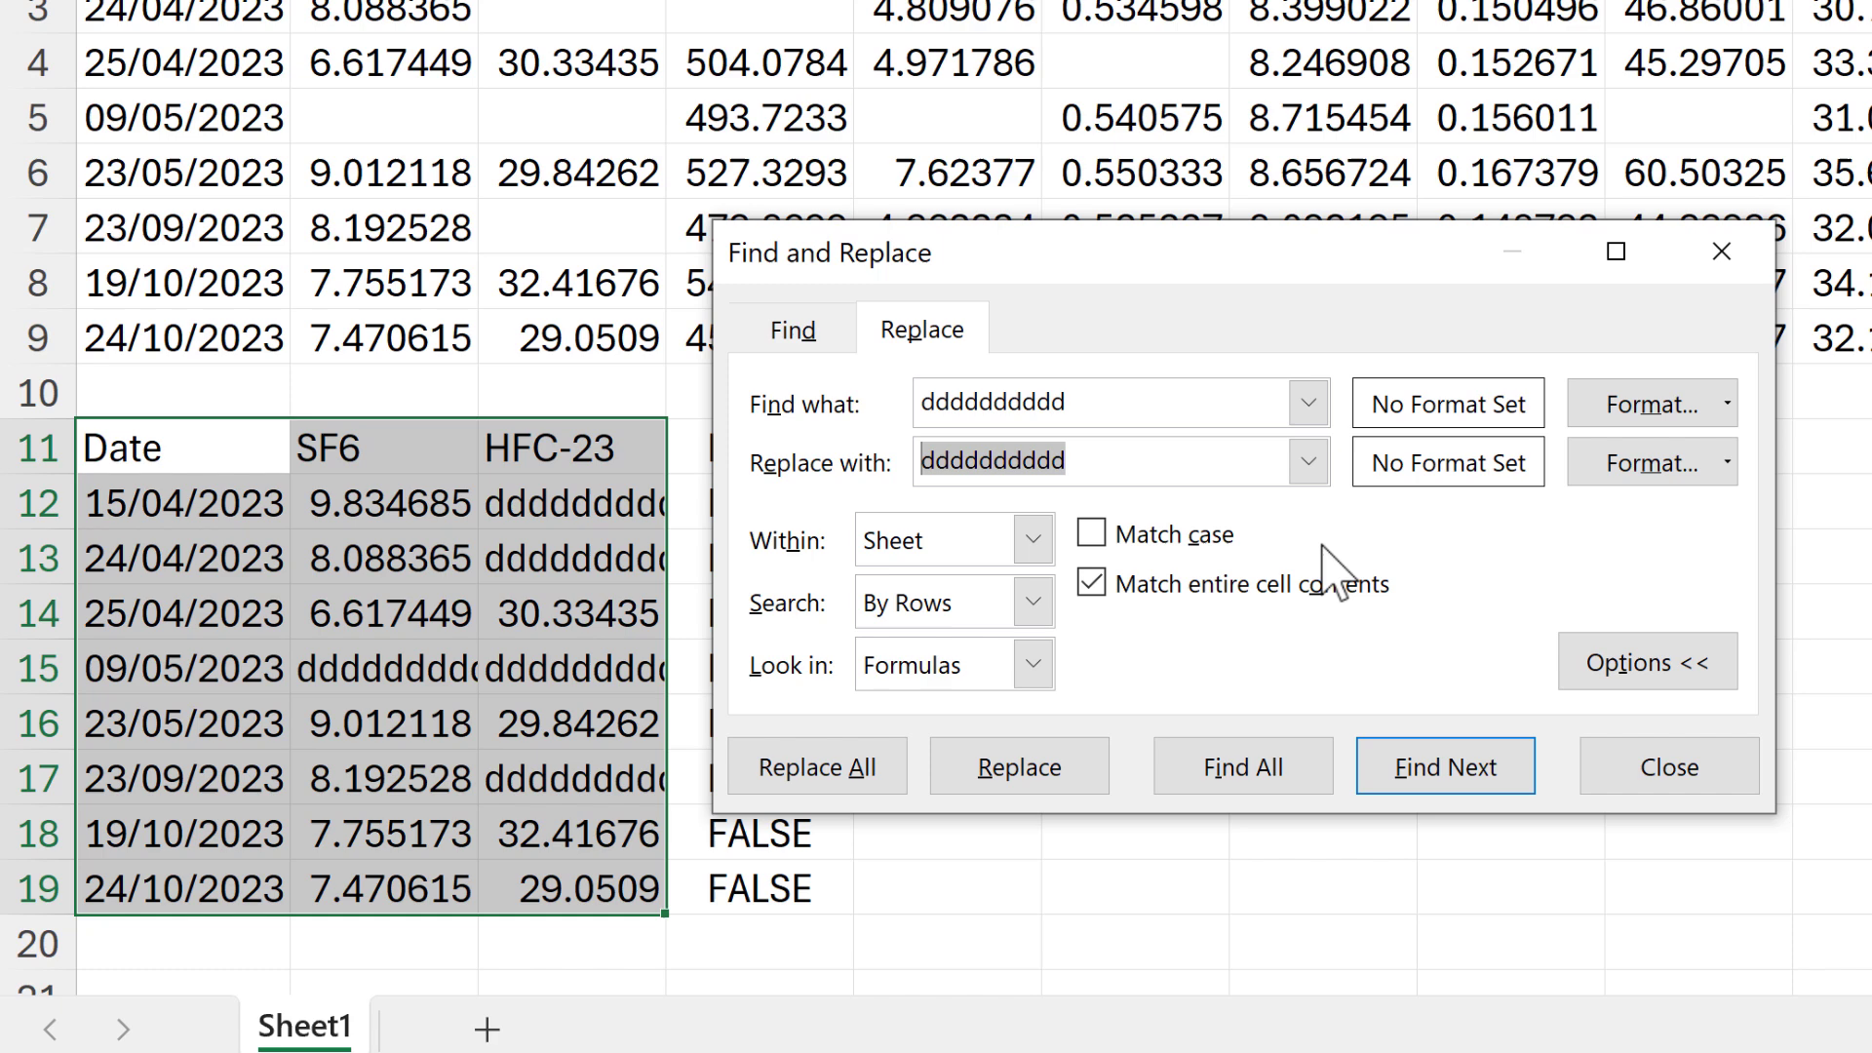
key("Delete")
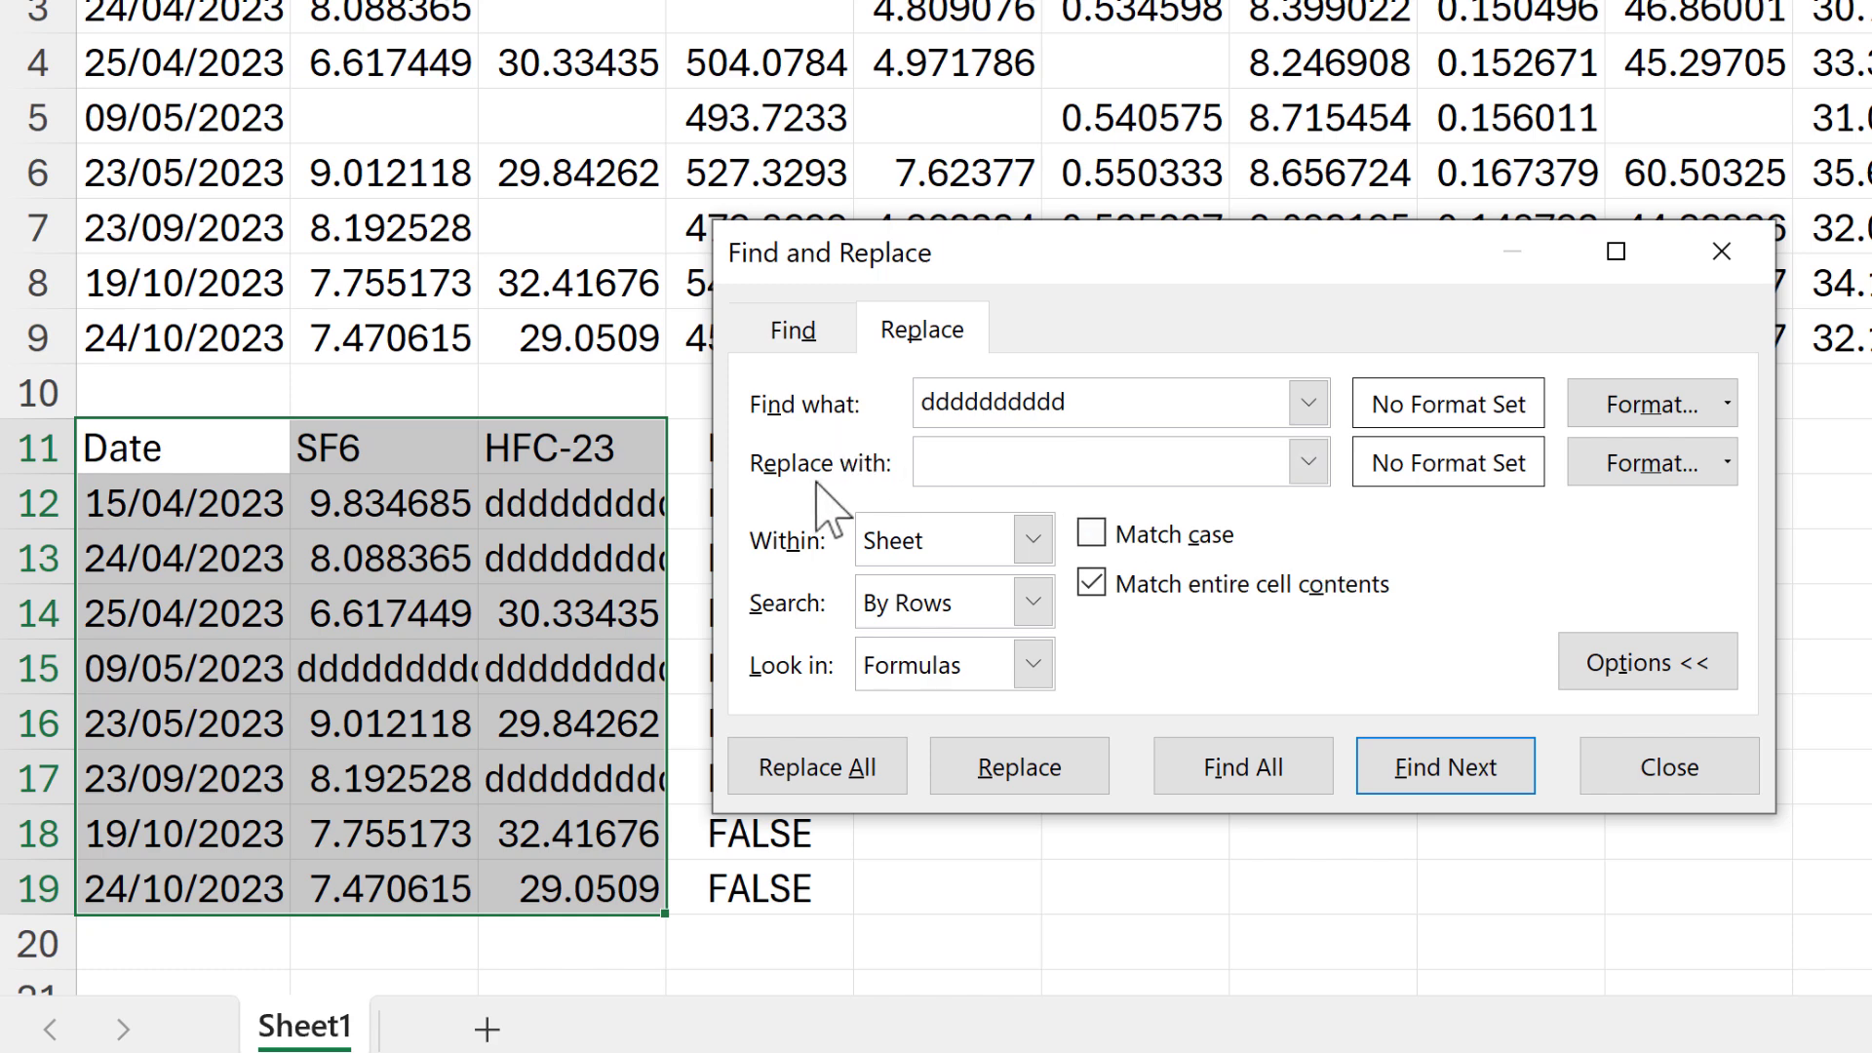
left_click(822, 770)
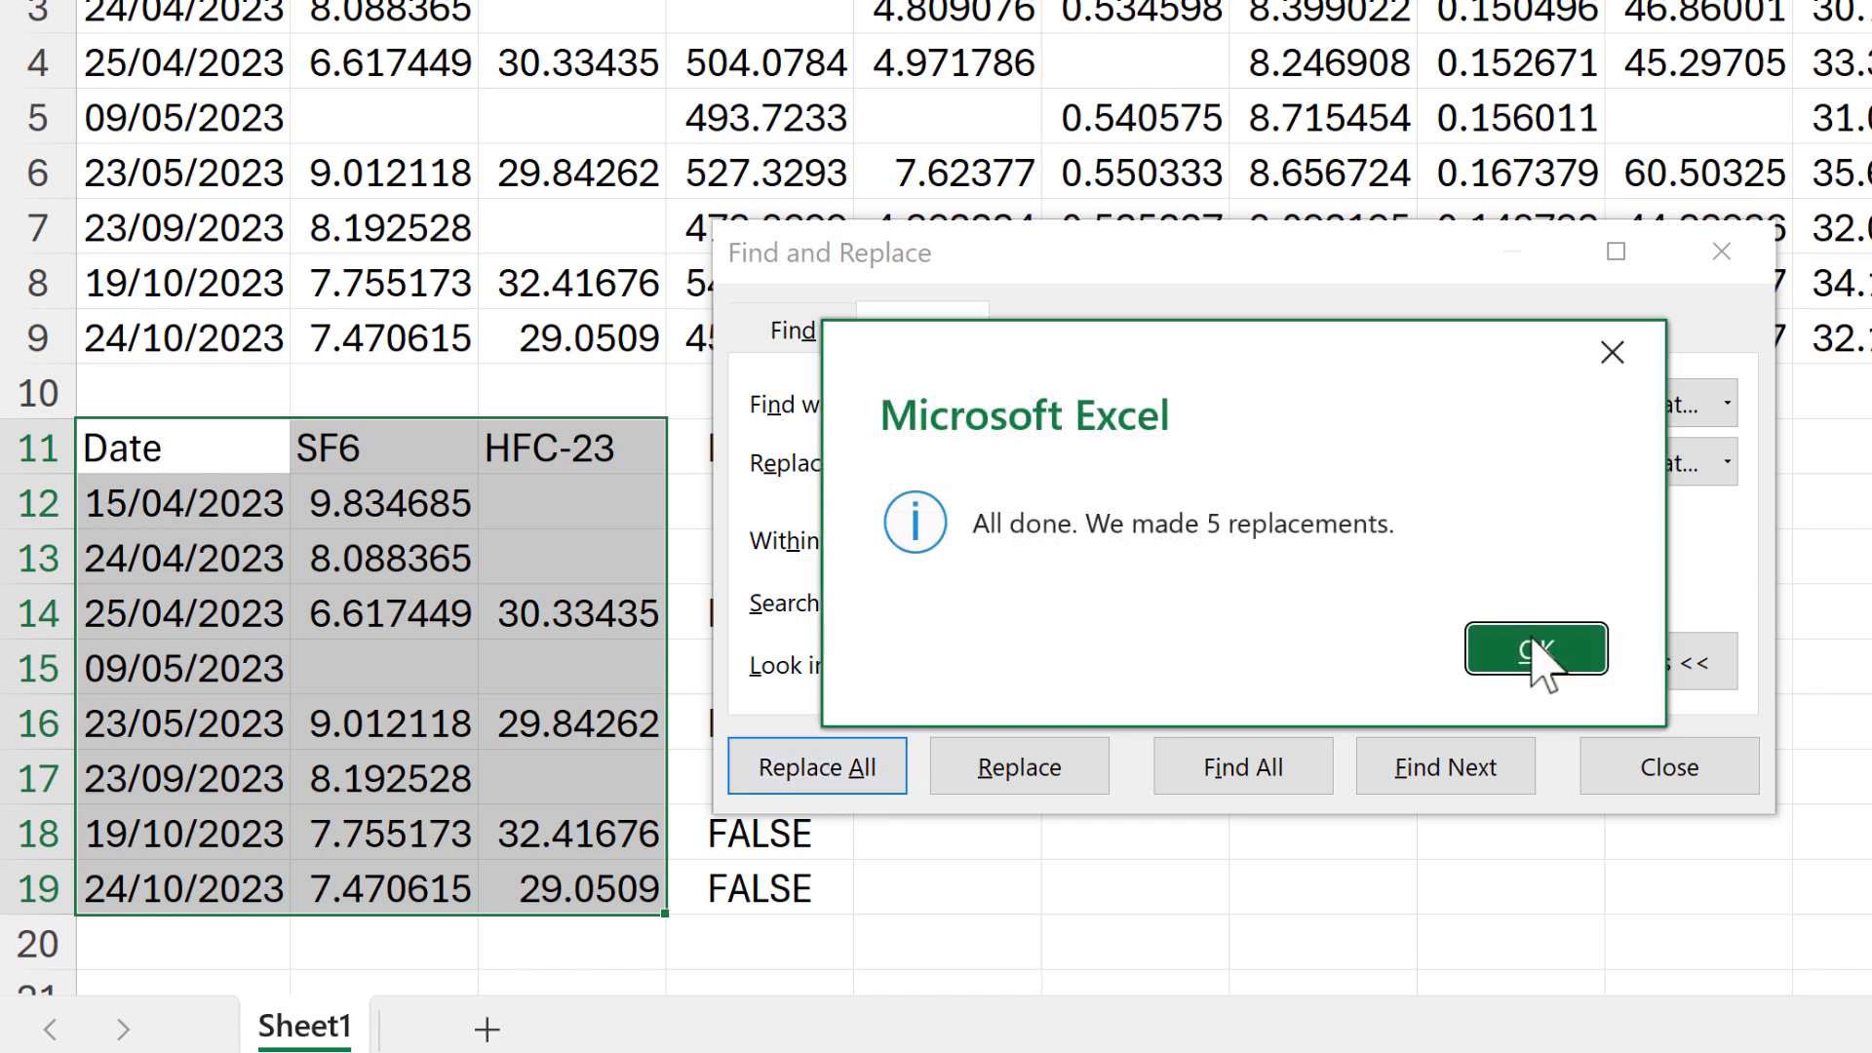
left_click(1540, 660)
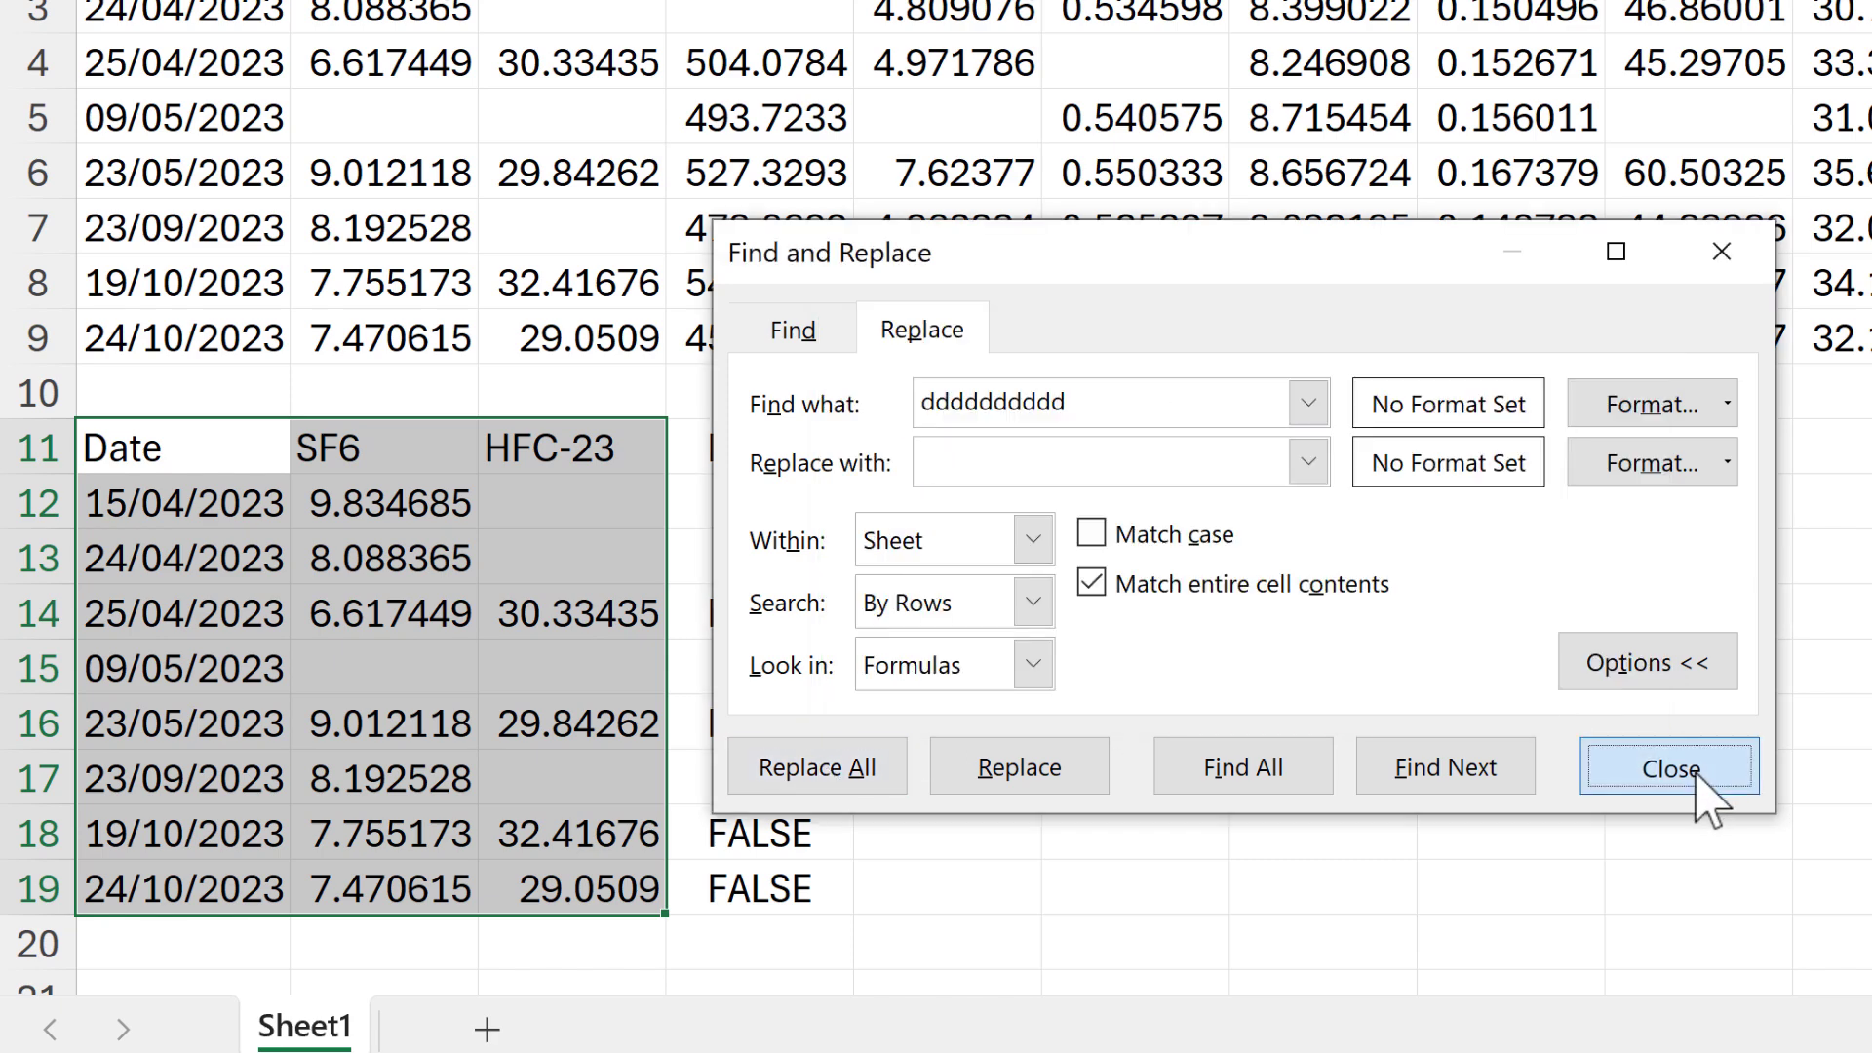
left_click(1670, 768)
left_click(1103, 605)
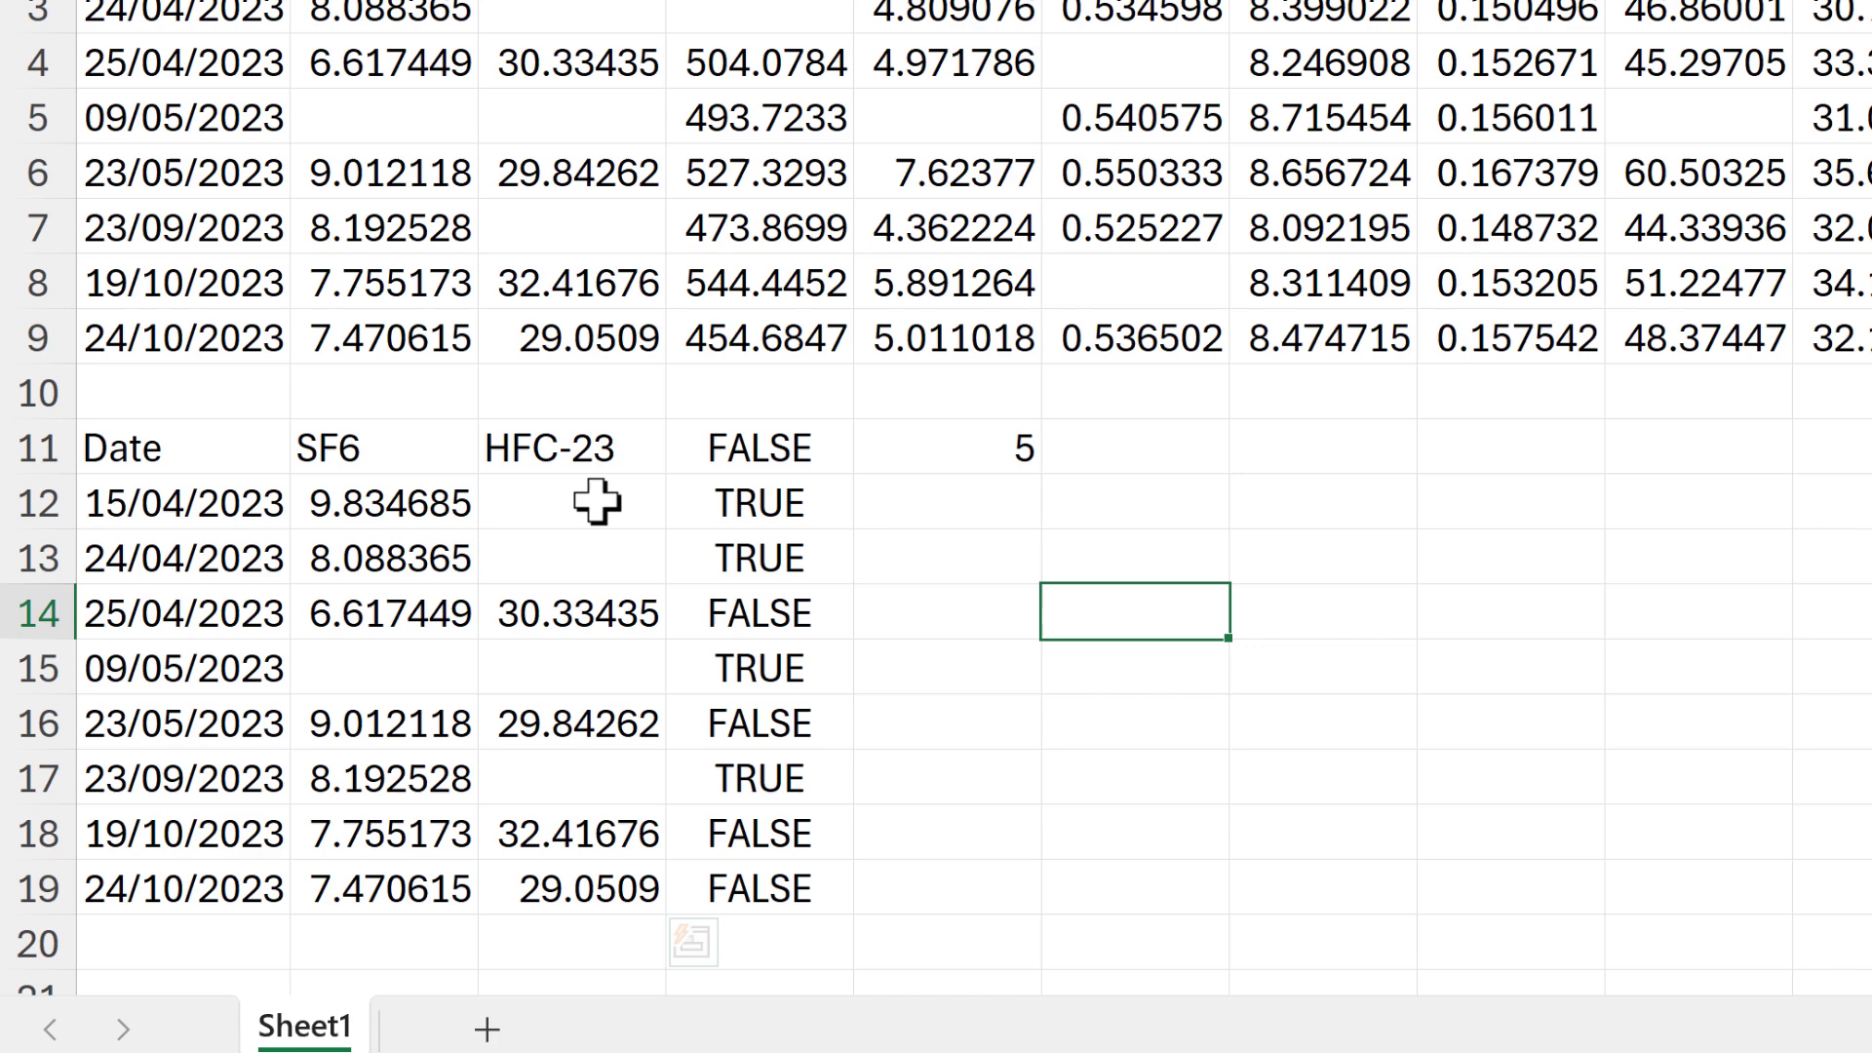
left_click_drag(597, 502, 623, 579)
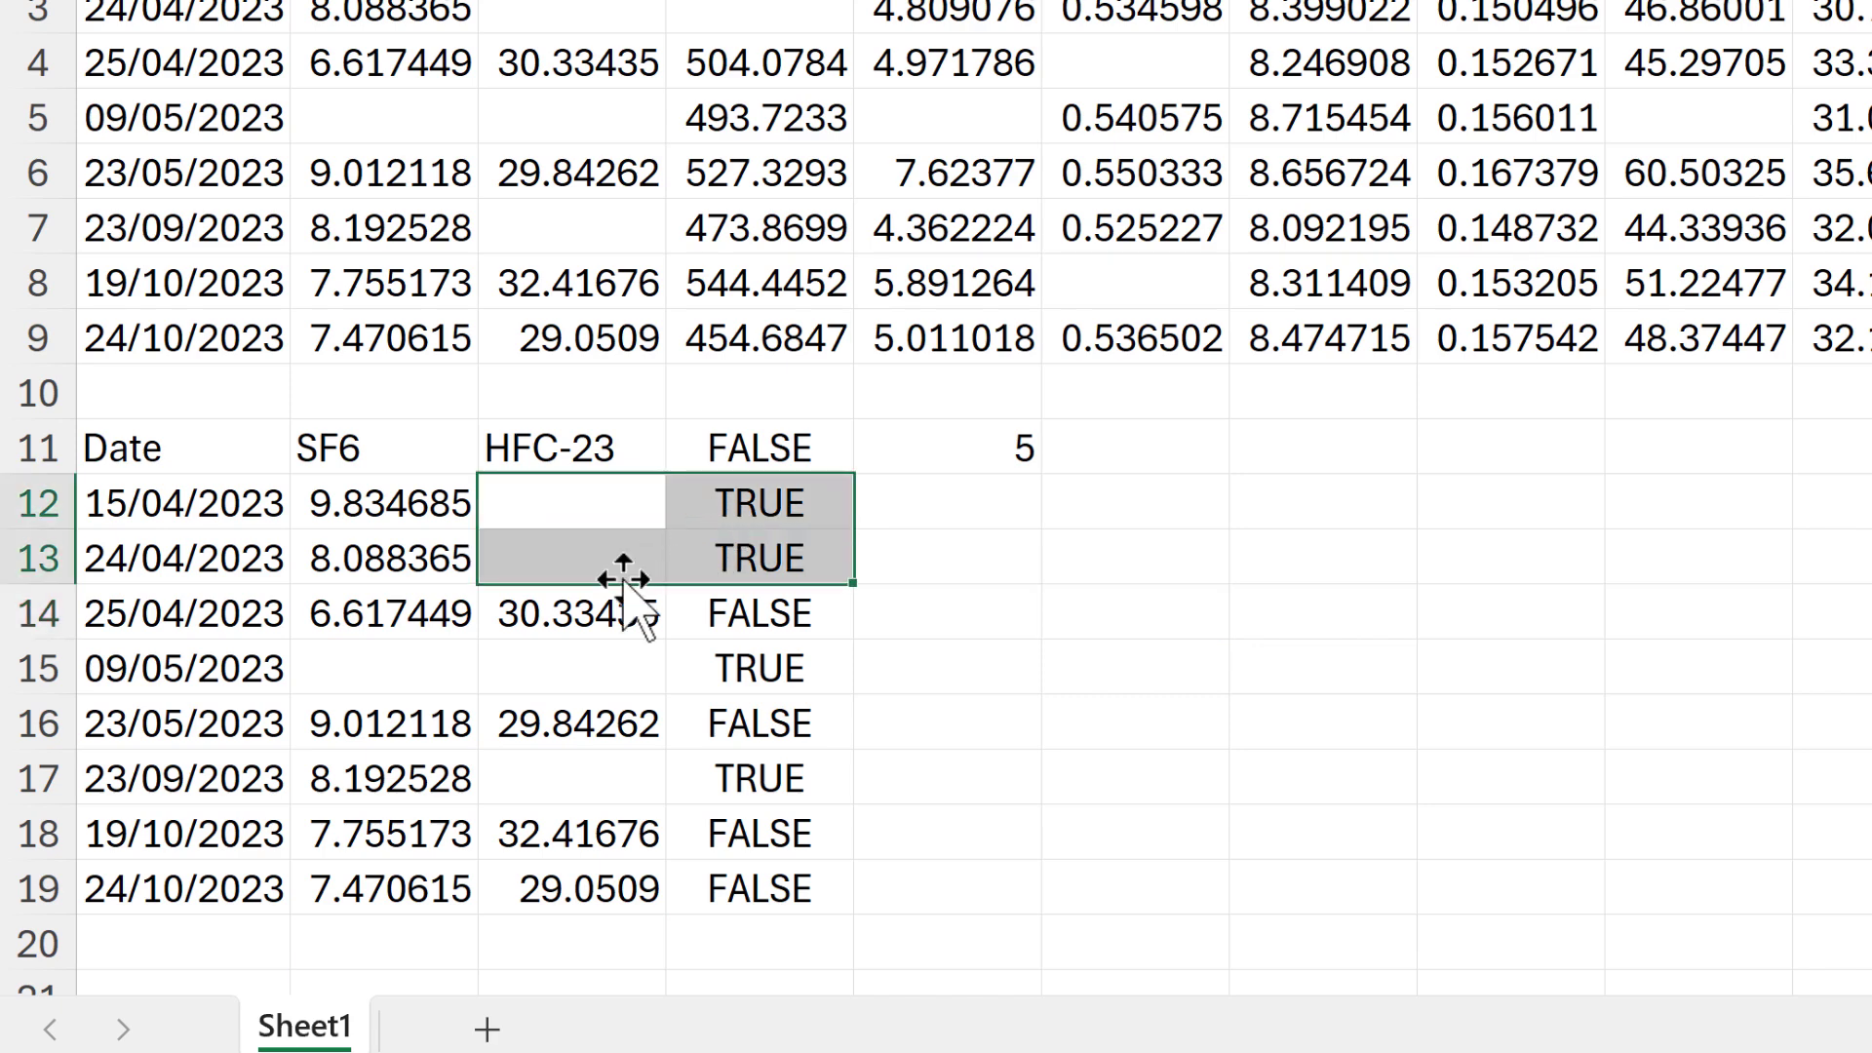
left_click_drag(653, 671, 702, 673, "ctrl")
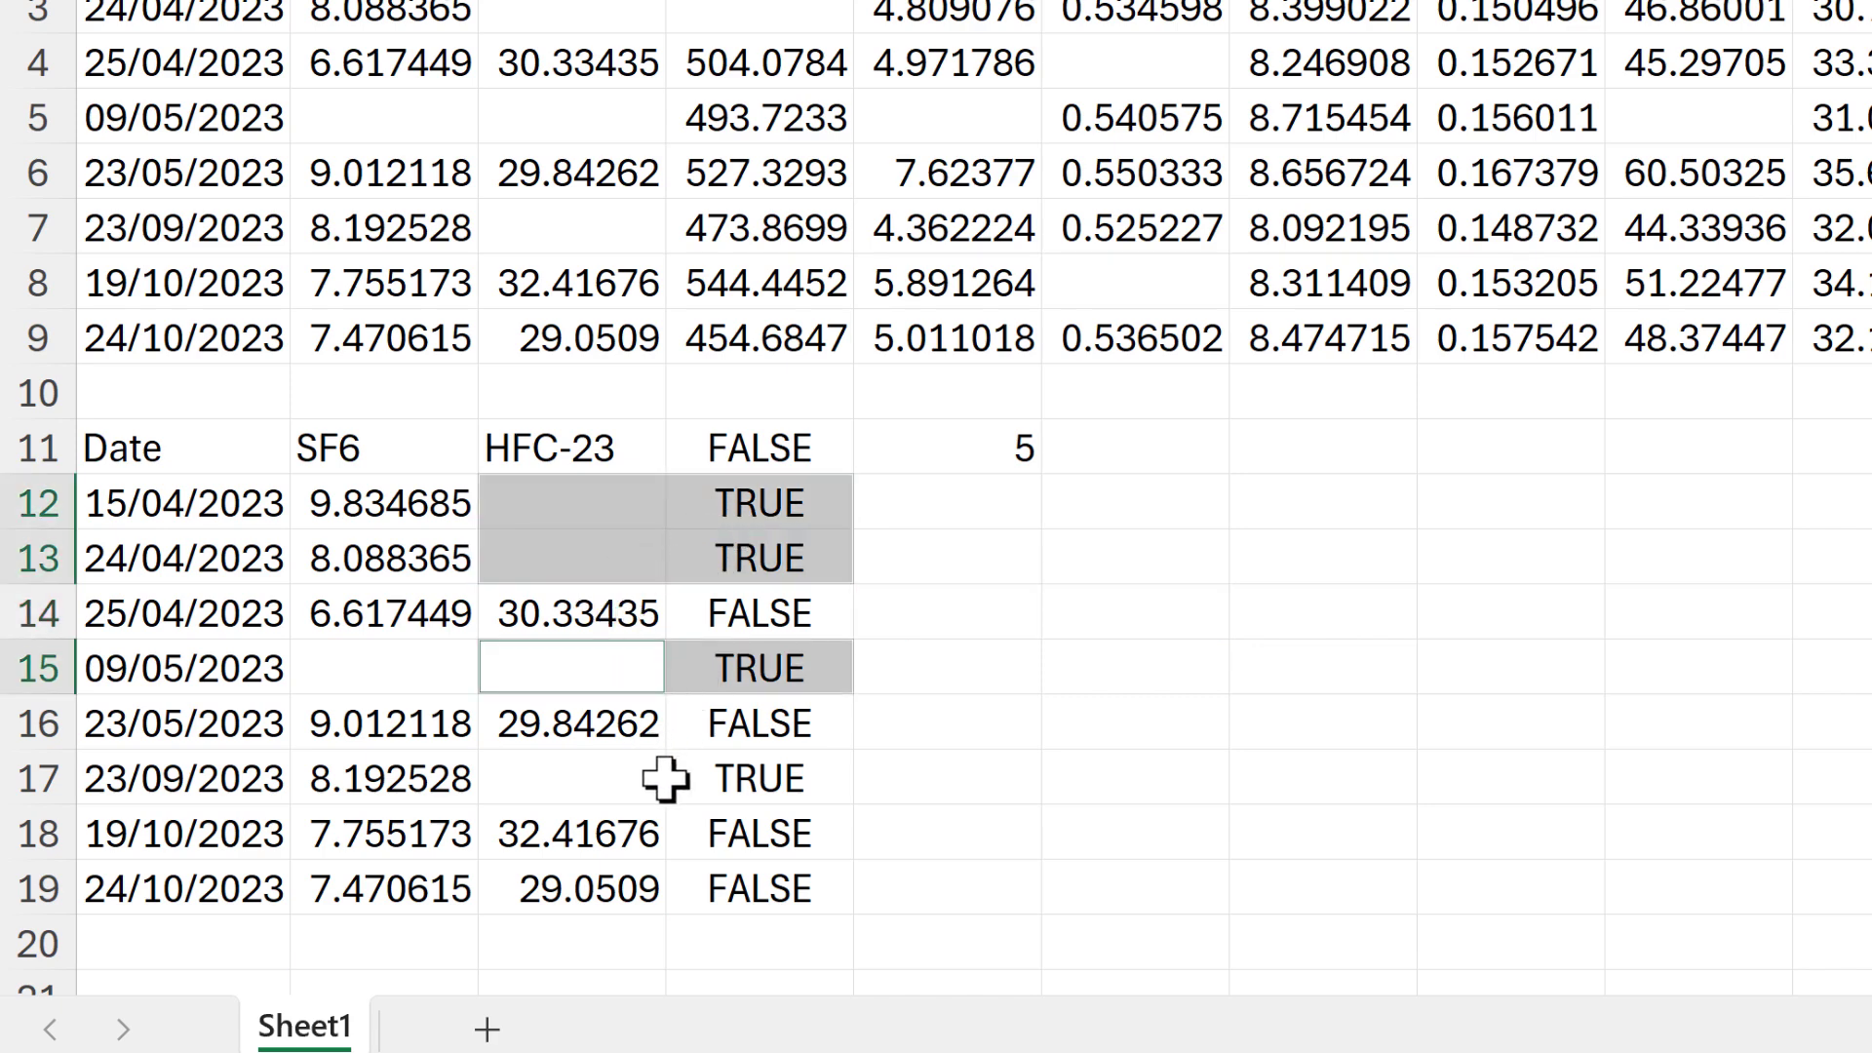
left_click_drag(666, 778, 760, 778, "ctrl")
left_click(1009, 453)
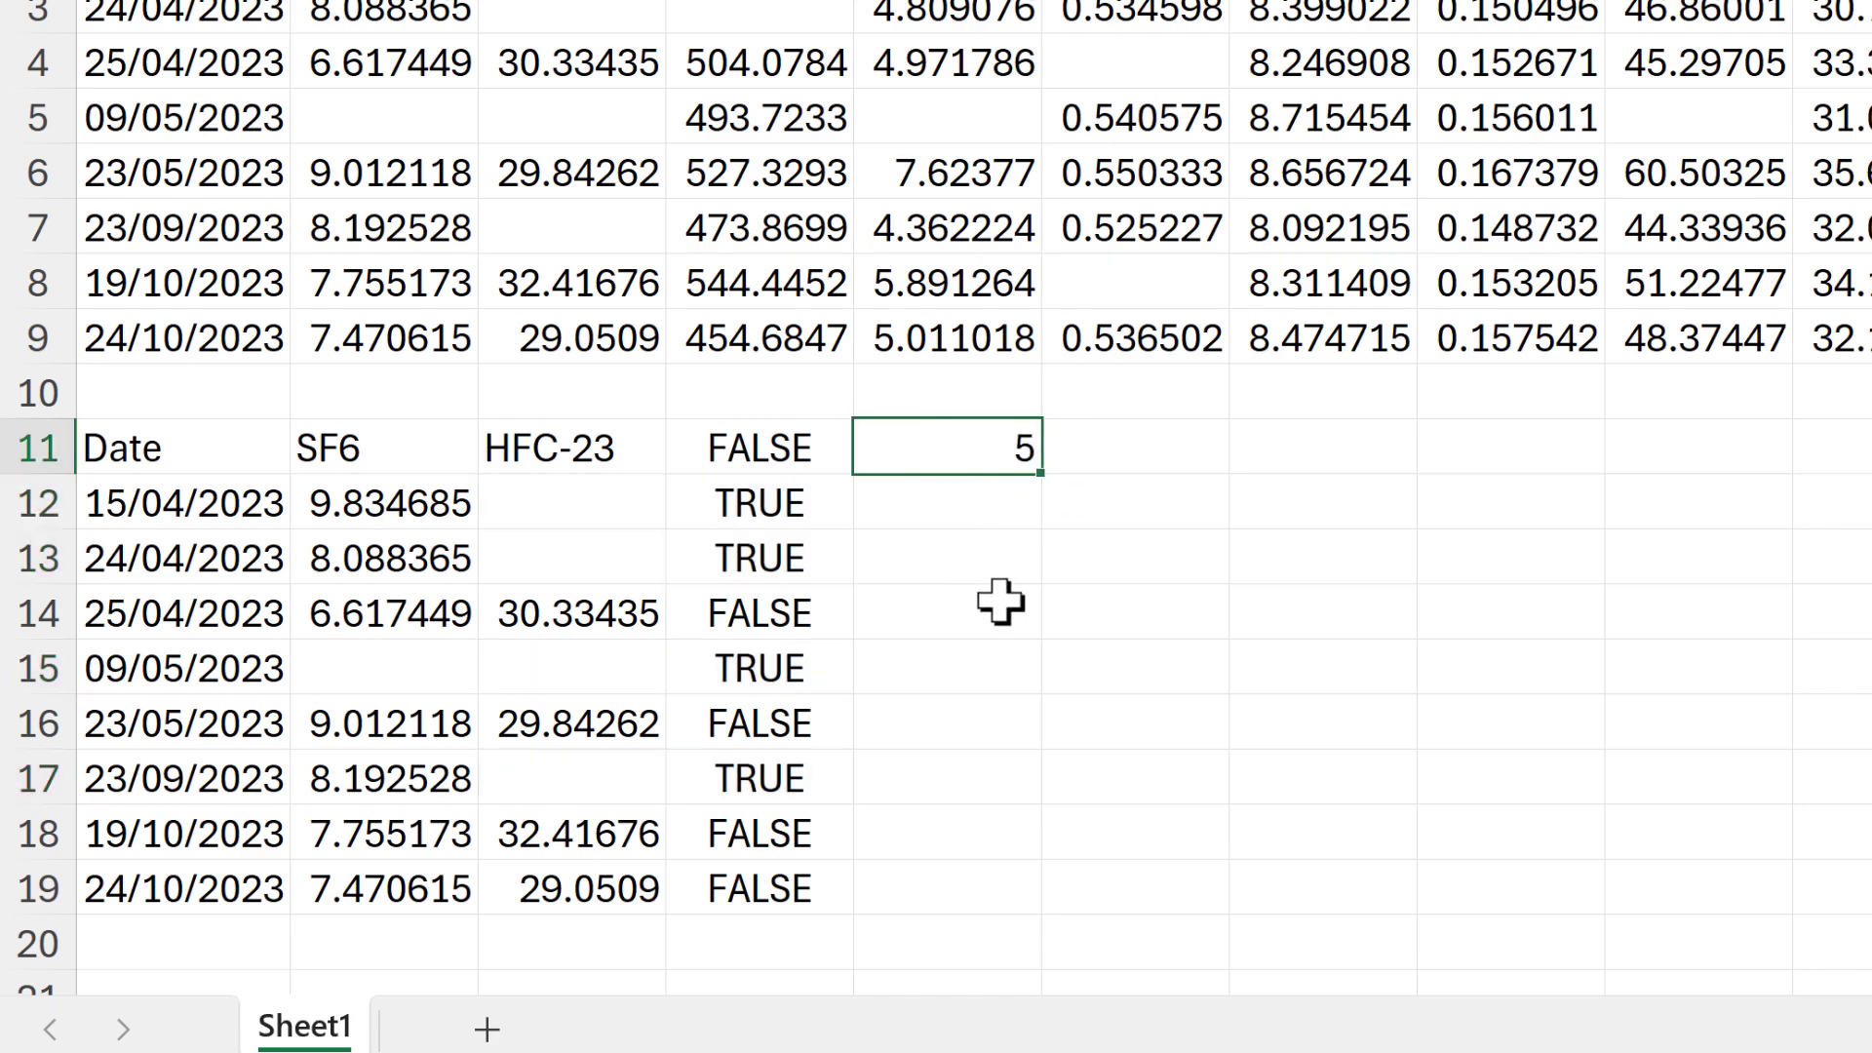
left_click_drag(631, 510, 618, 543)
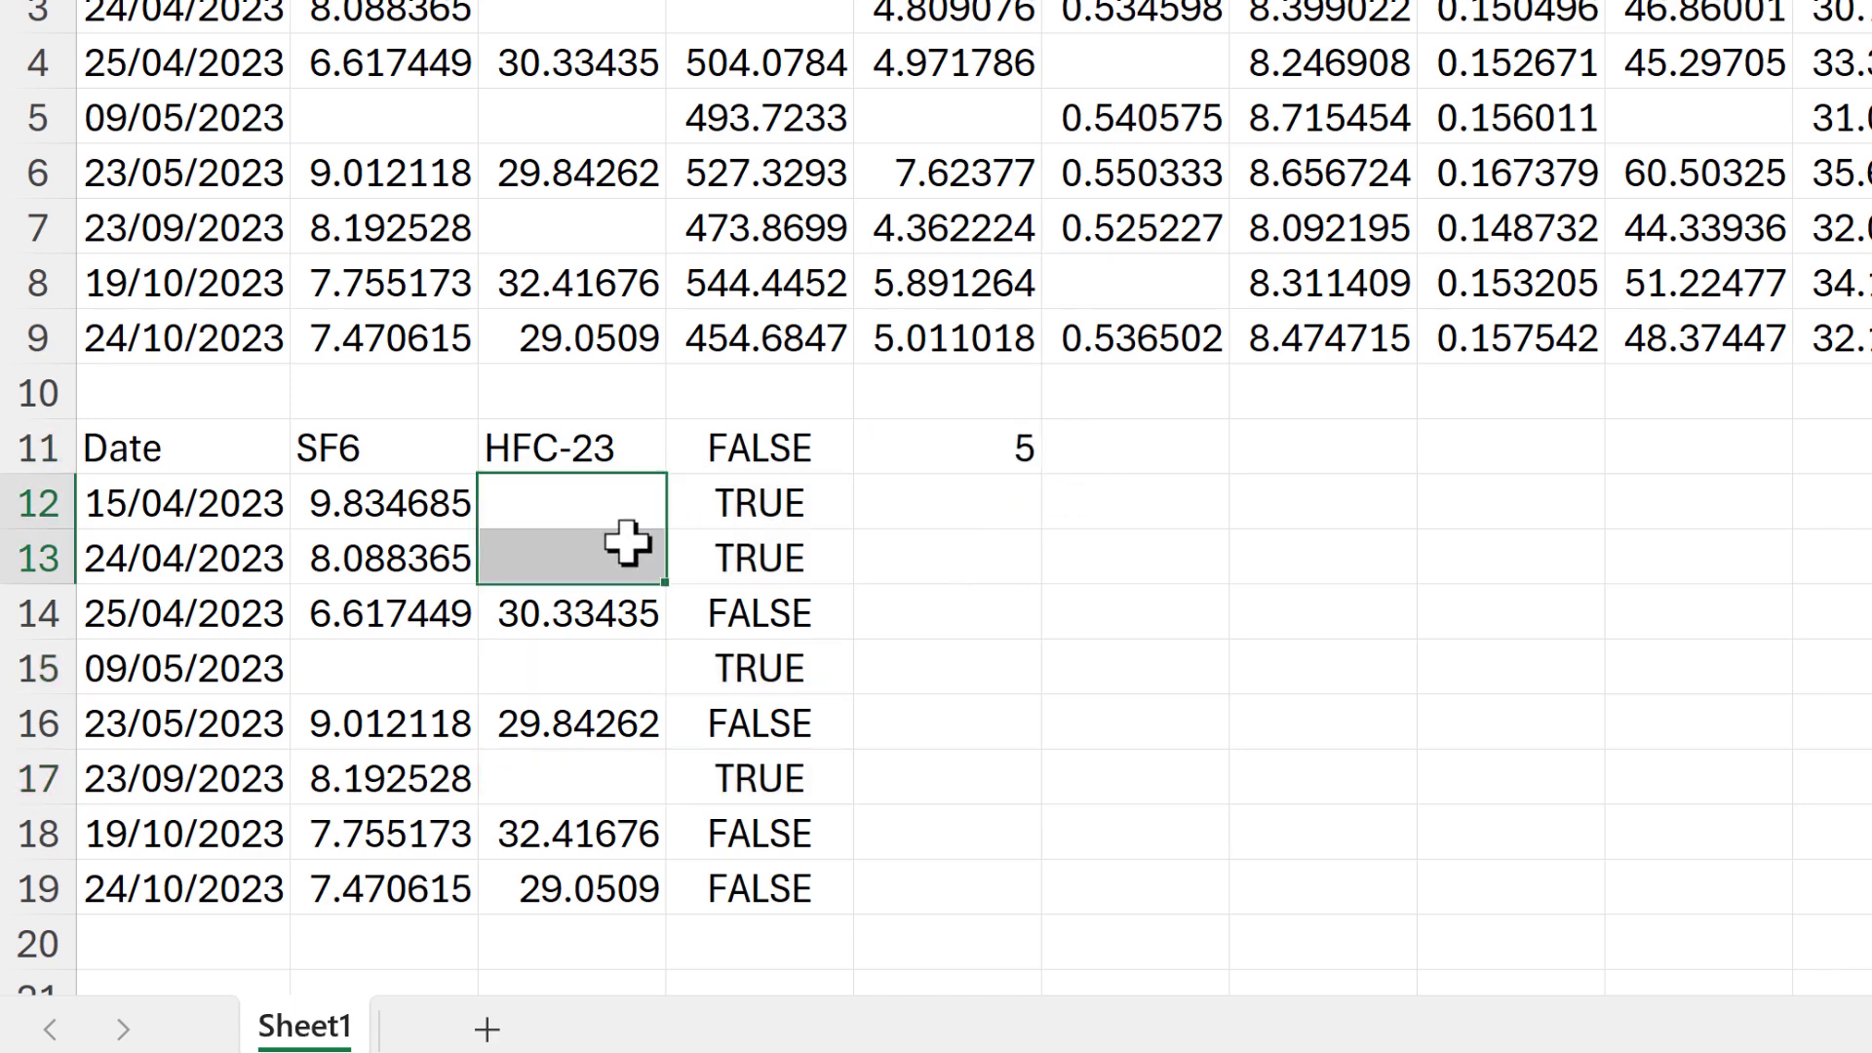
left_click(585, 677)
left_click(585, 768)
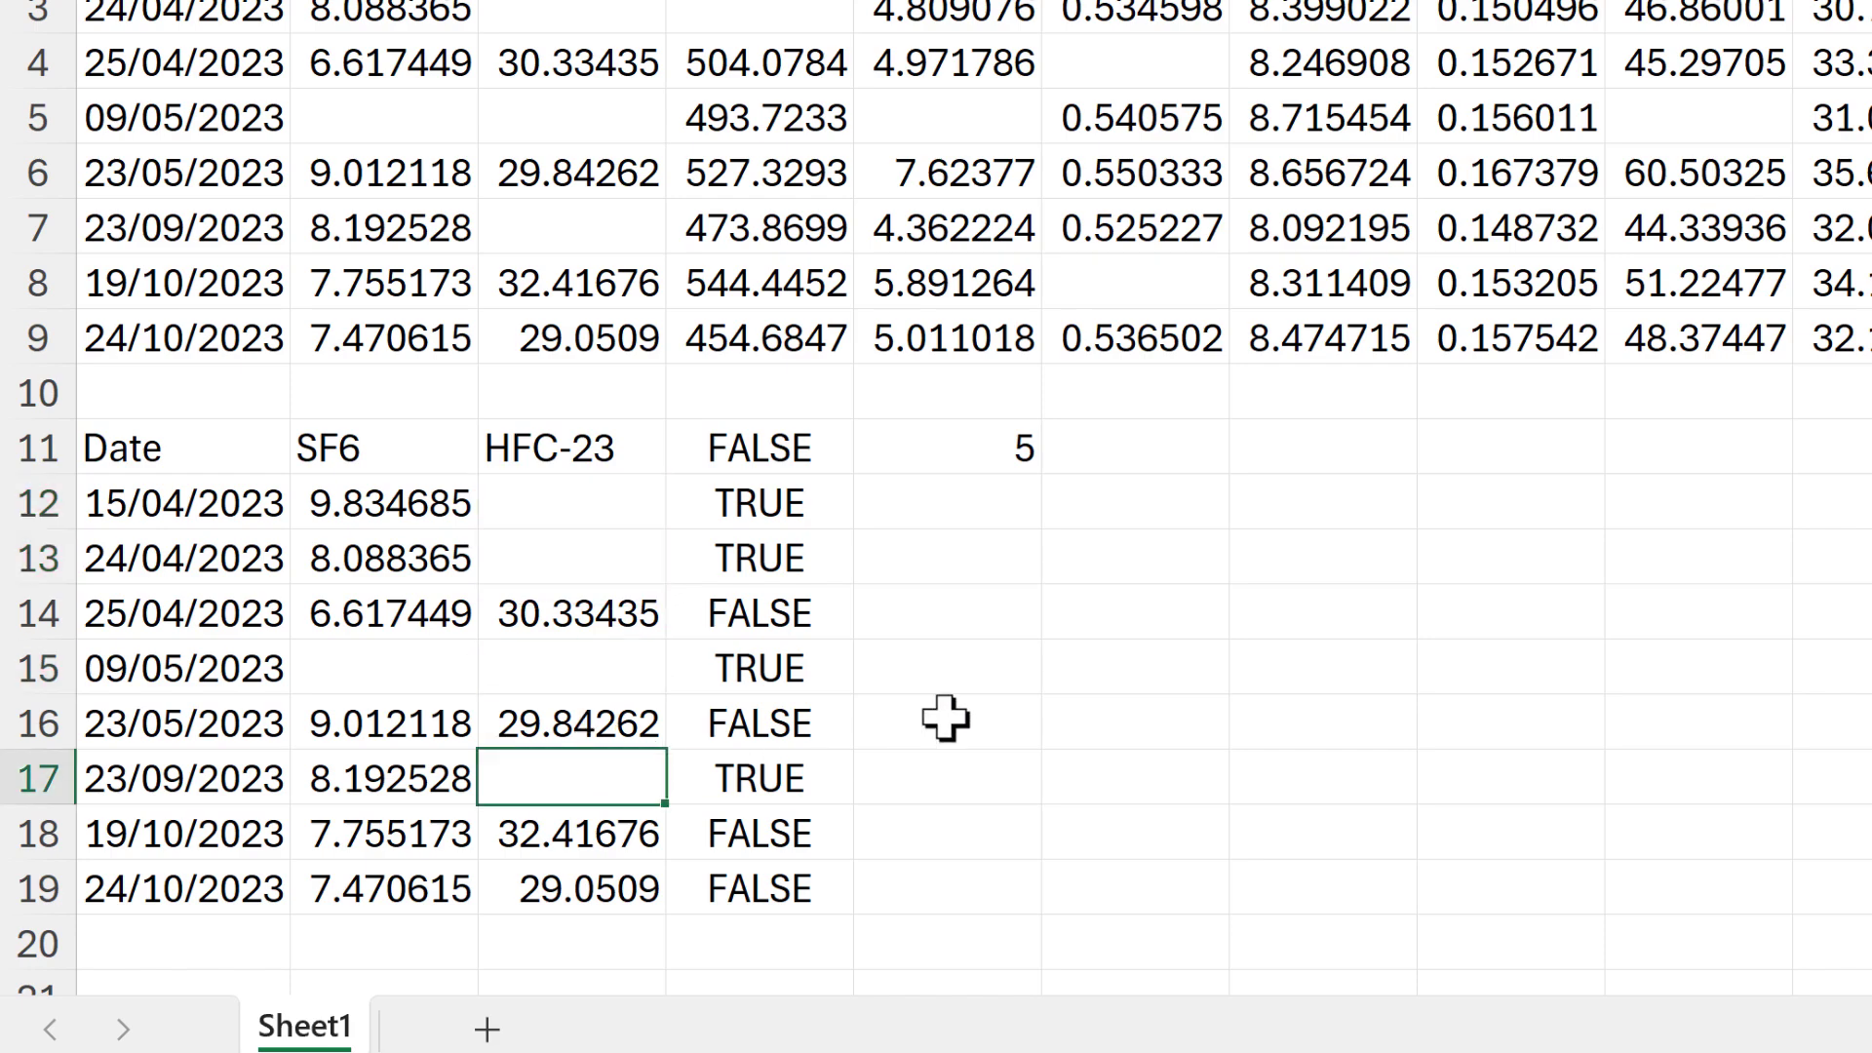
left_click(1083, 552)
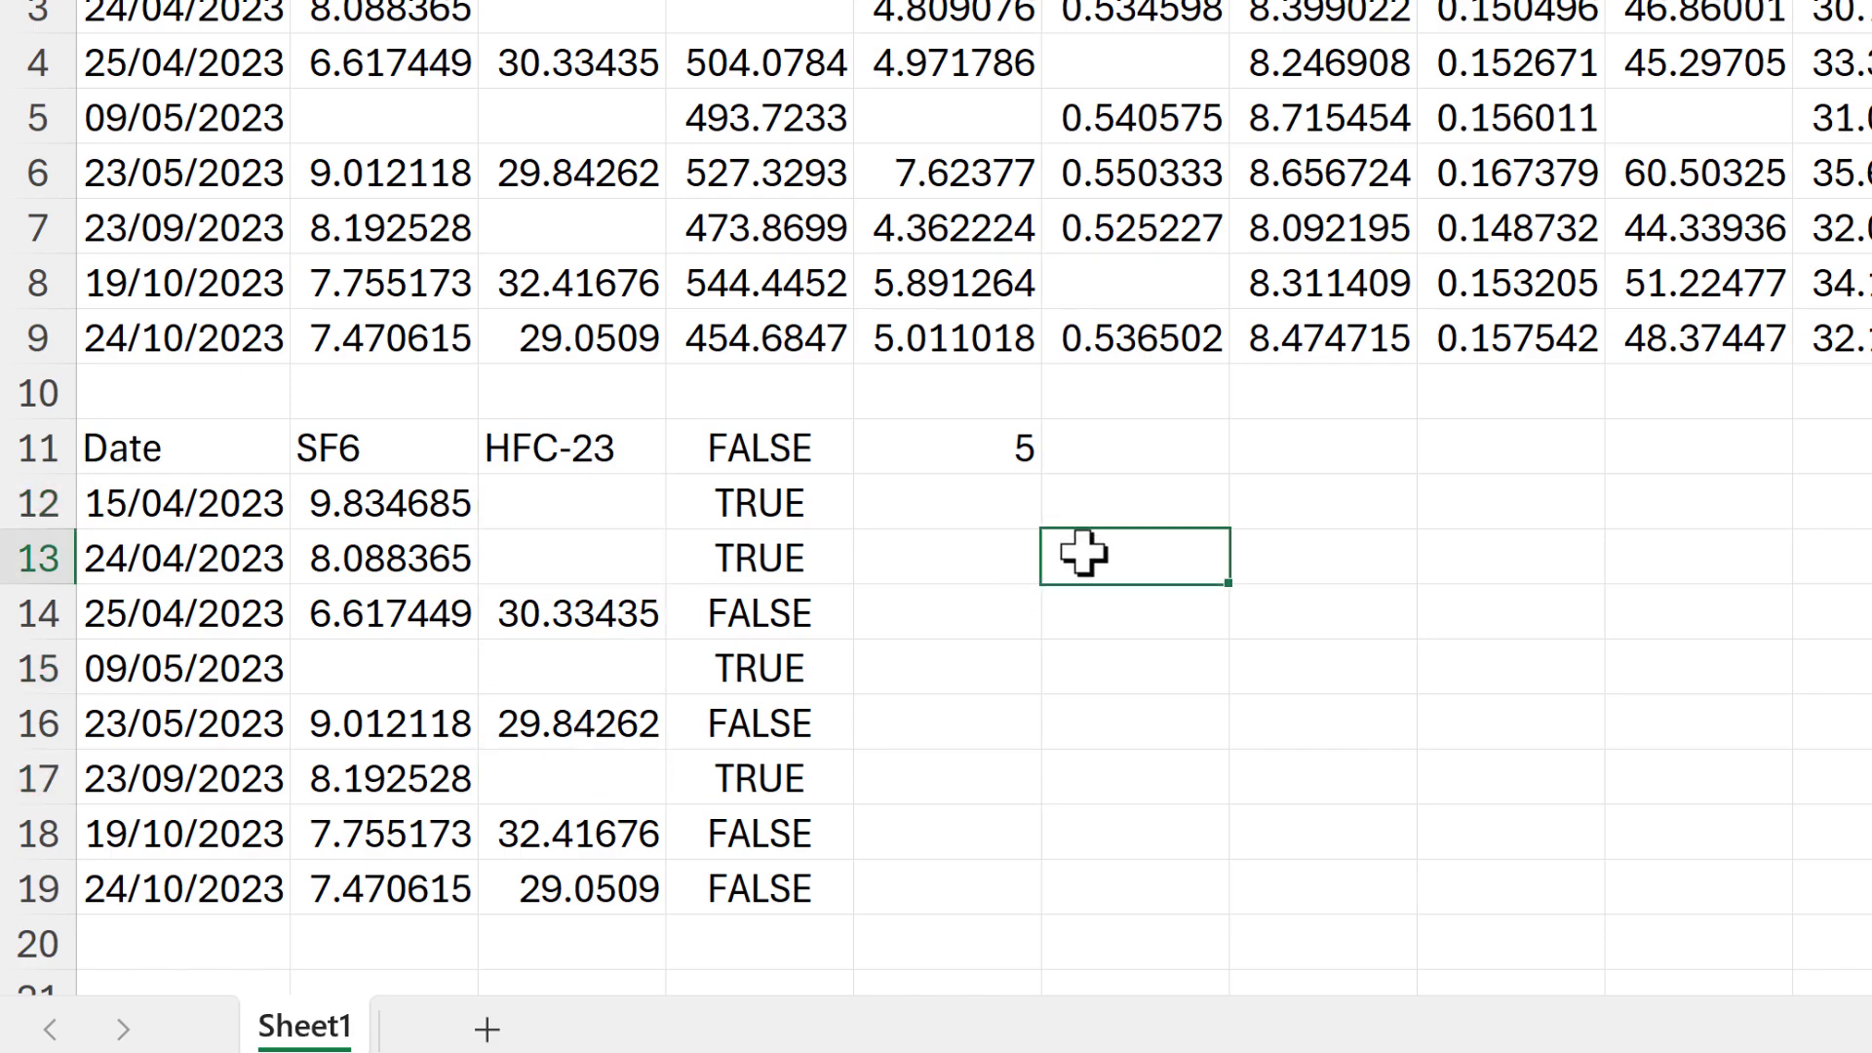